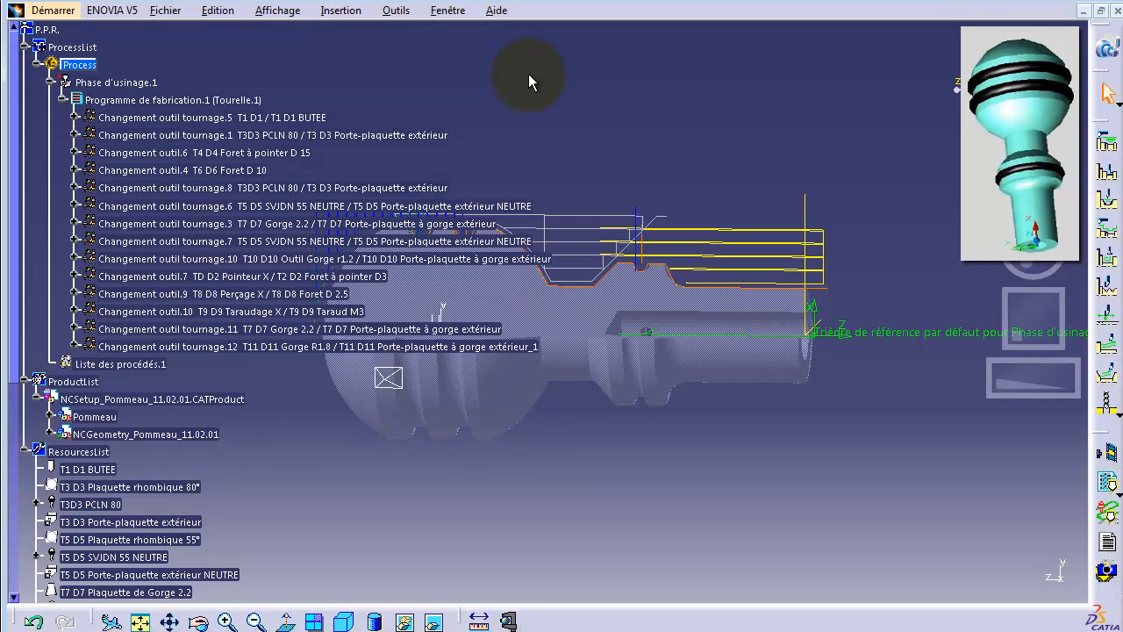
left_click(162, 100)
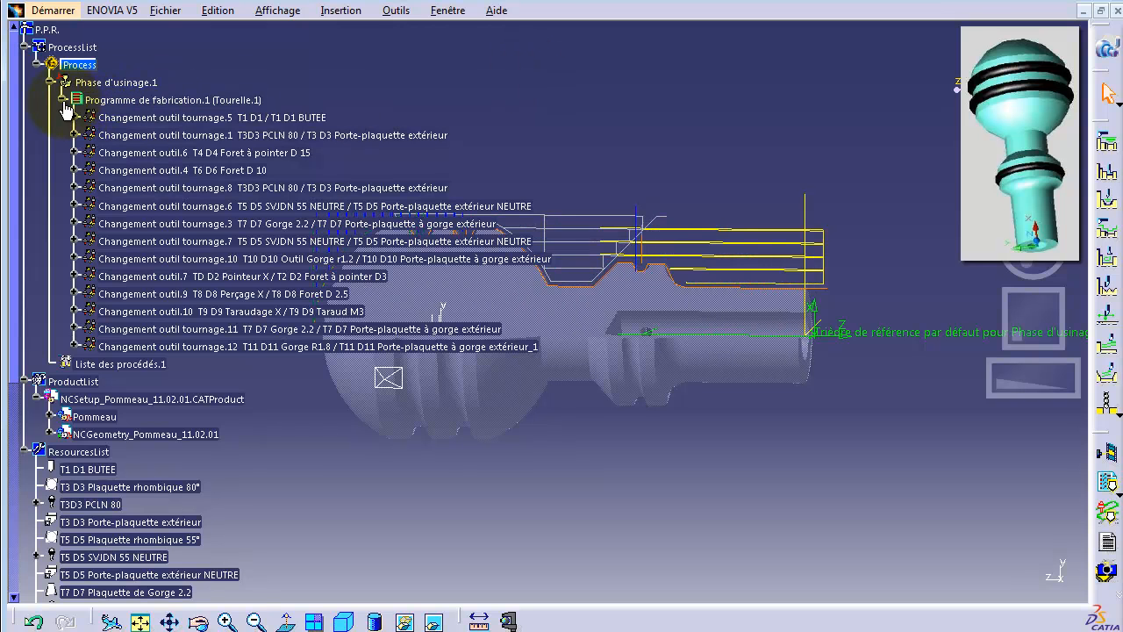
left_click(62, 99)
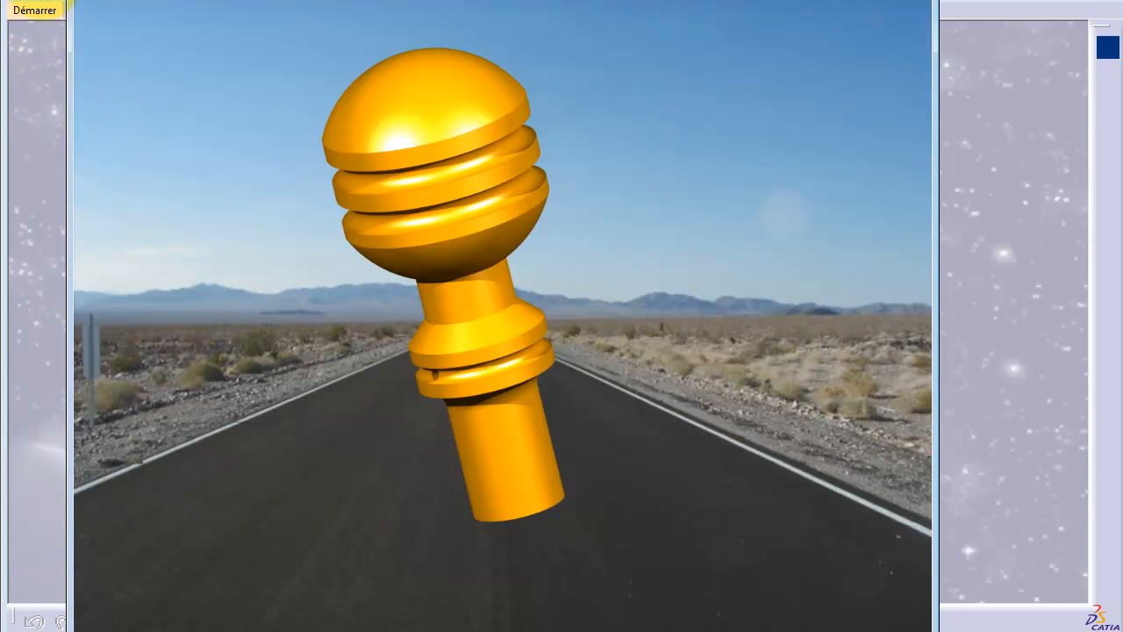
left_click(1001, 1)
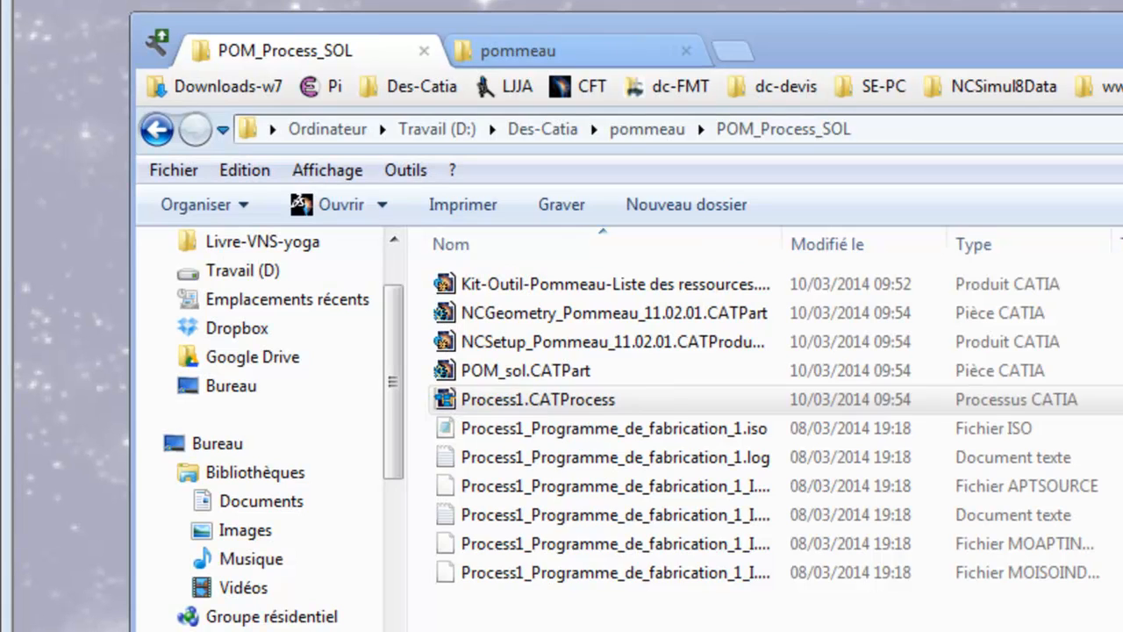
left_click(631, 630)
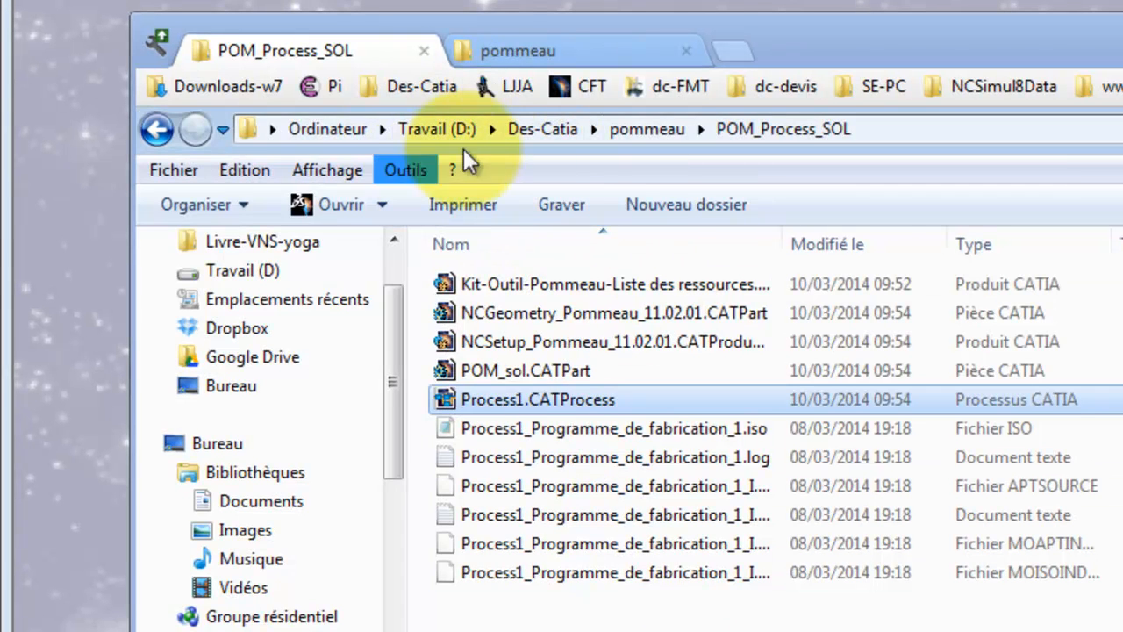
Open the STEP file POM_sol.stp from the pommeau folder in CATIA
left_click(647, 129)
left_click(565, 325)
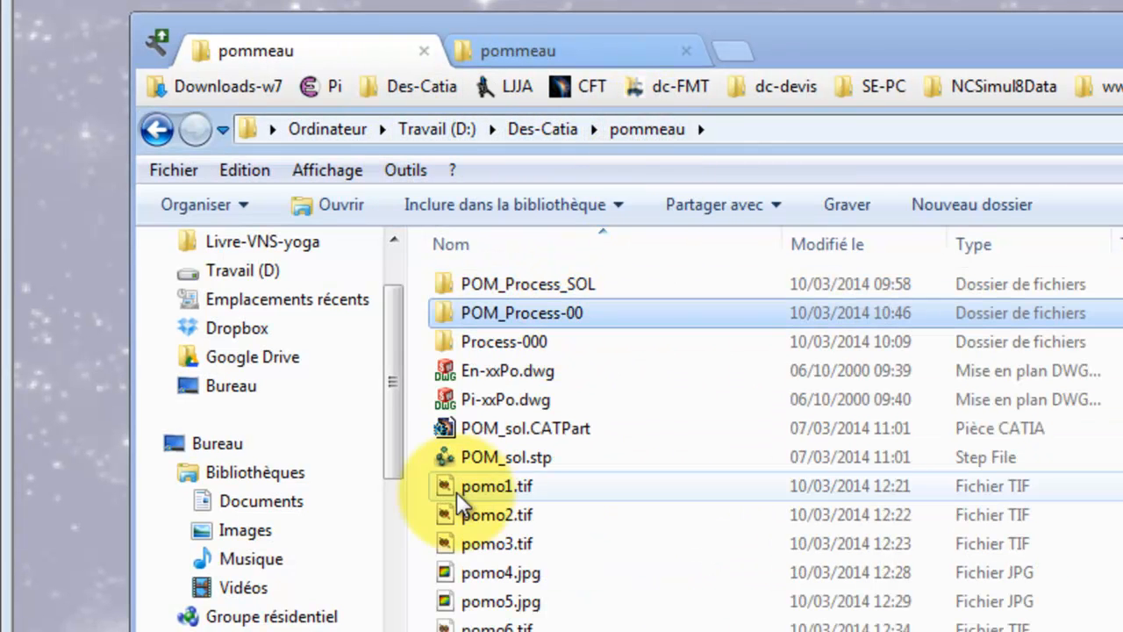
left_click(516, 460)
left_click_drag(521, 451, 91, 414)
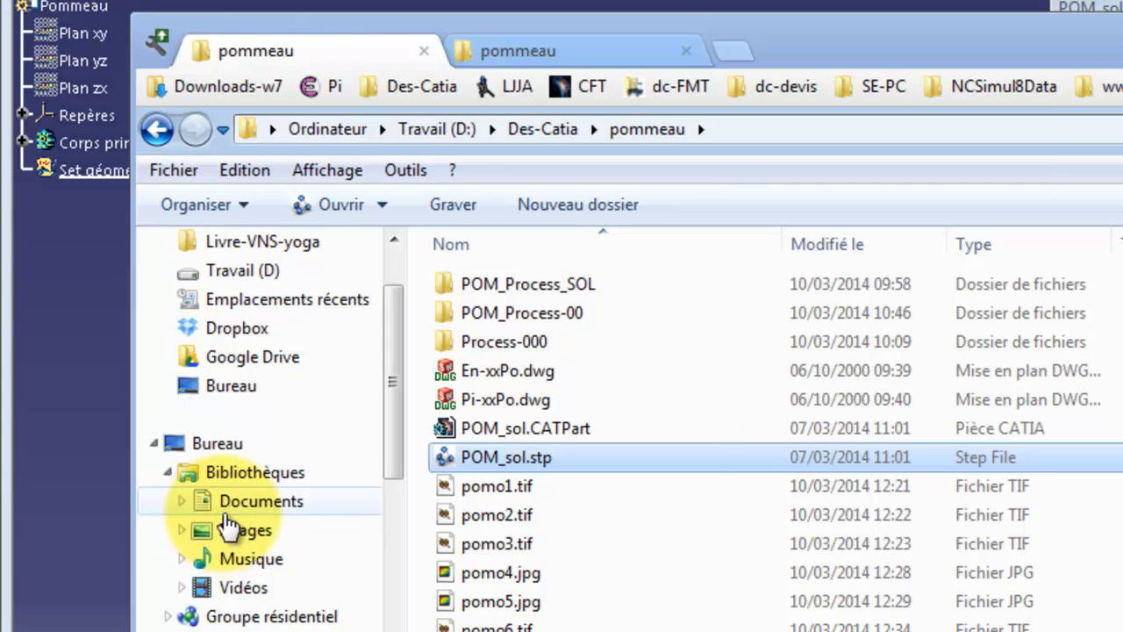
Examine the imported knob model and the solid inside its main body, Corps principal
left_click(74, 502)
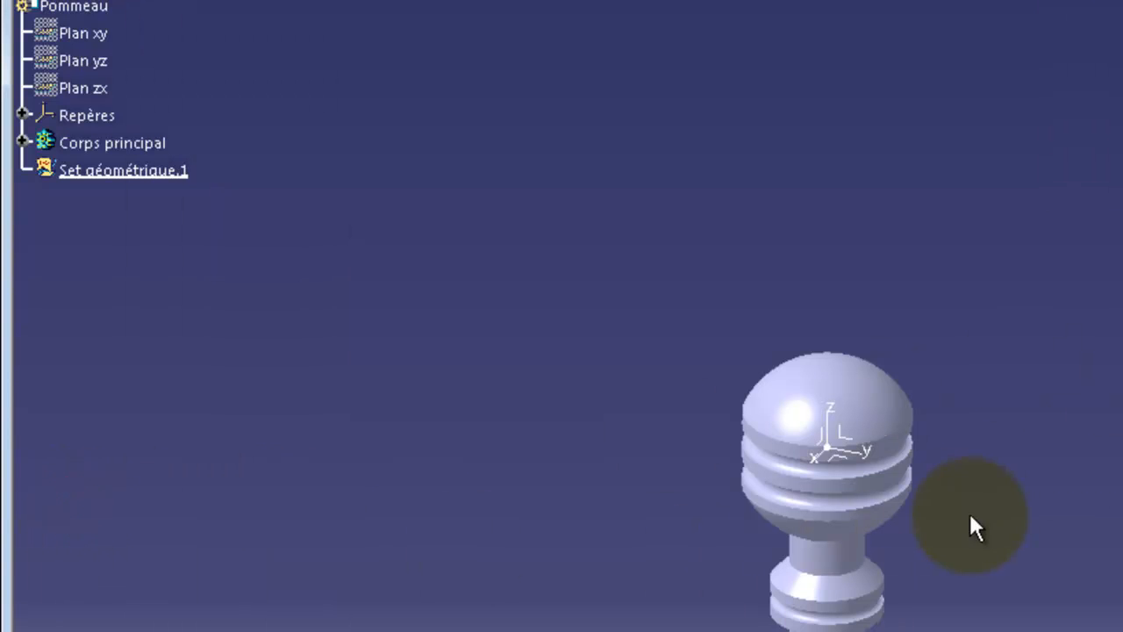
mouse_move(827, 448)
middle_mouse_down()
mouse_move(790, 412)
mouse_move(827, 430)
mouse_move(851, 377)
mouse_move(790, 421)
mouse_move(842, 482)
mouse_move(829, 457)
middle_mouse_up()
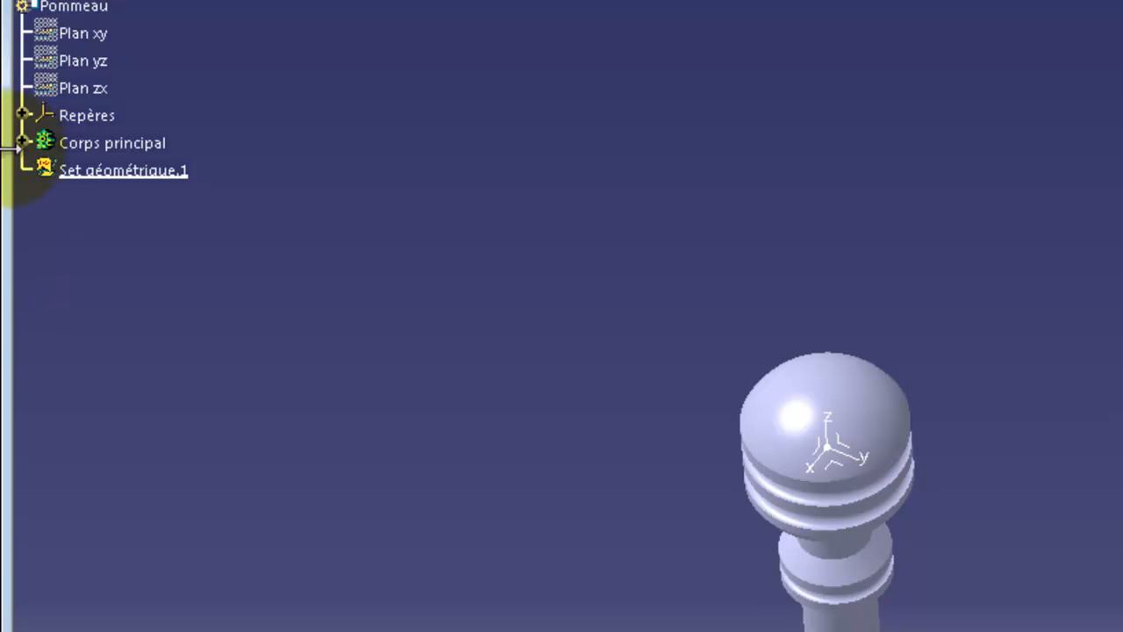
left_click(22, 142)
left_click(118, 172)
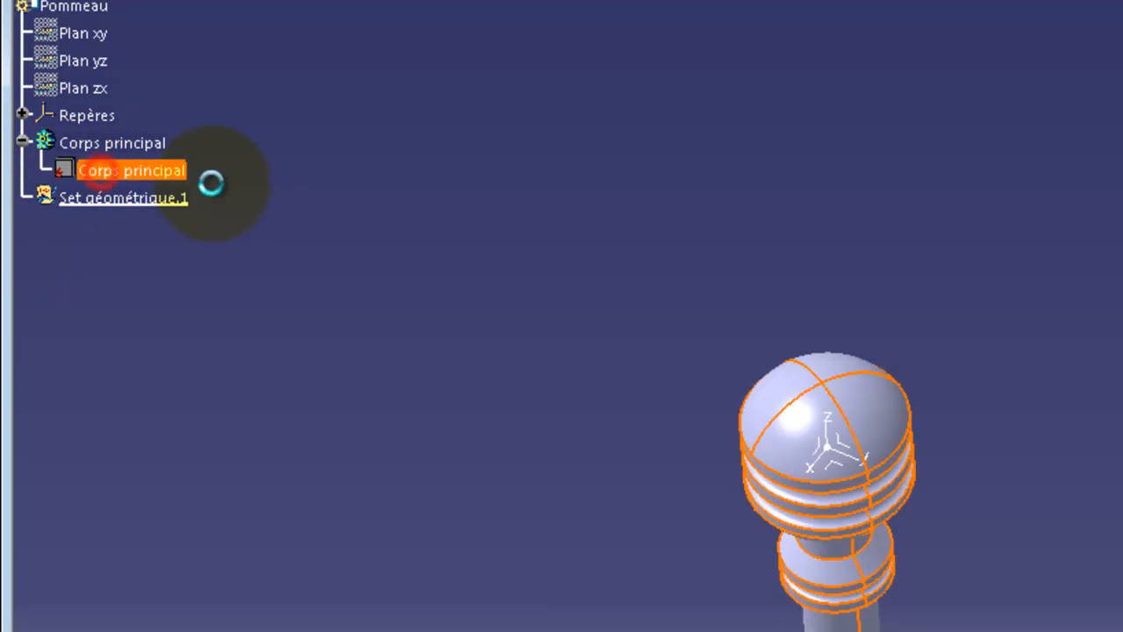
left_click(465, 574)
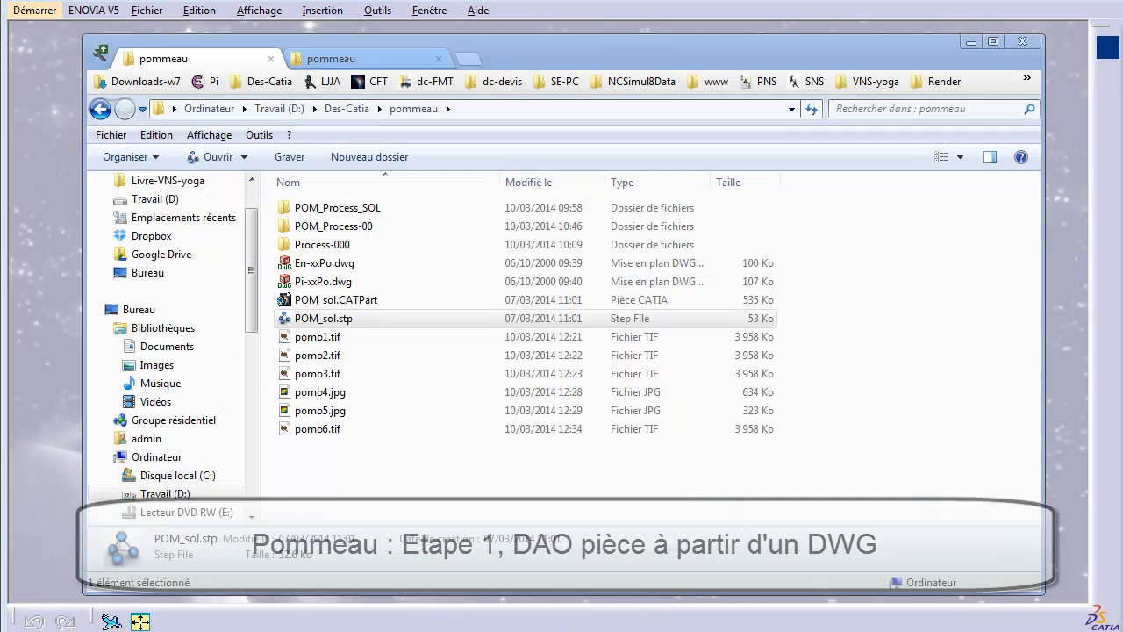
Open the drawing En-xxPo.dwg from the POM_Process-00 folder in CATIA
double_click(328, 227)
left_click(327, 209)
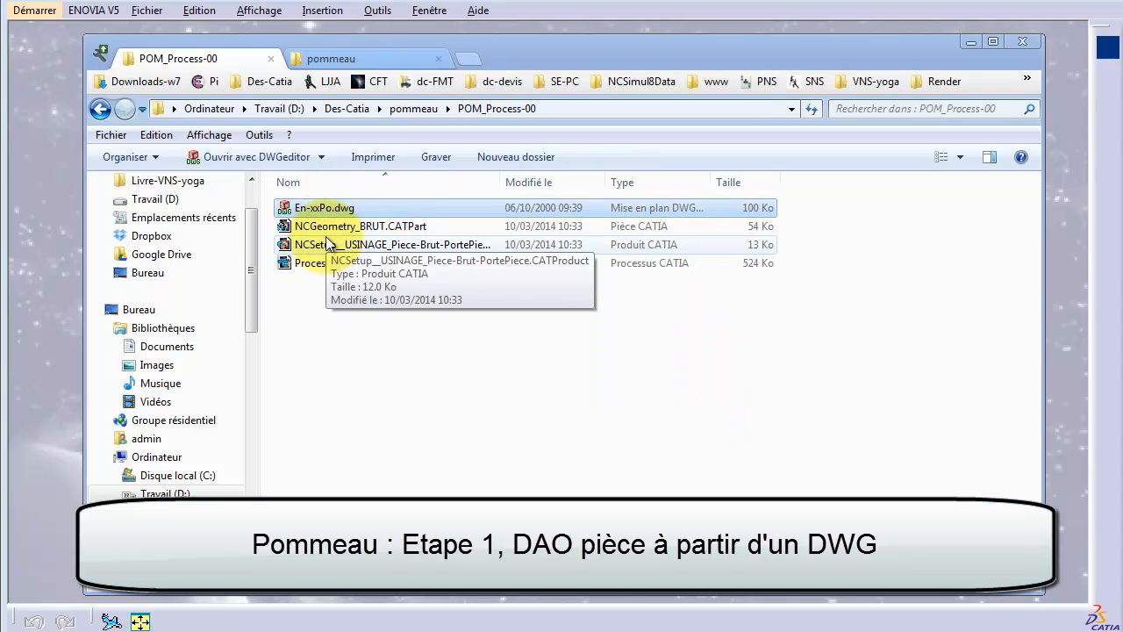
left_click_drag(314, 209, 43, 265)
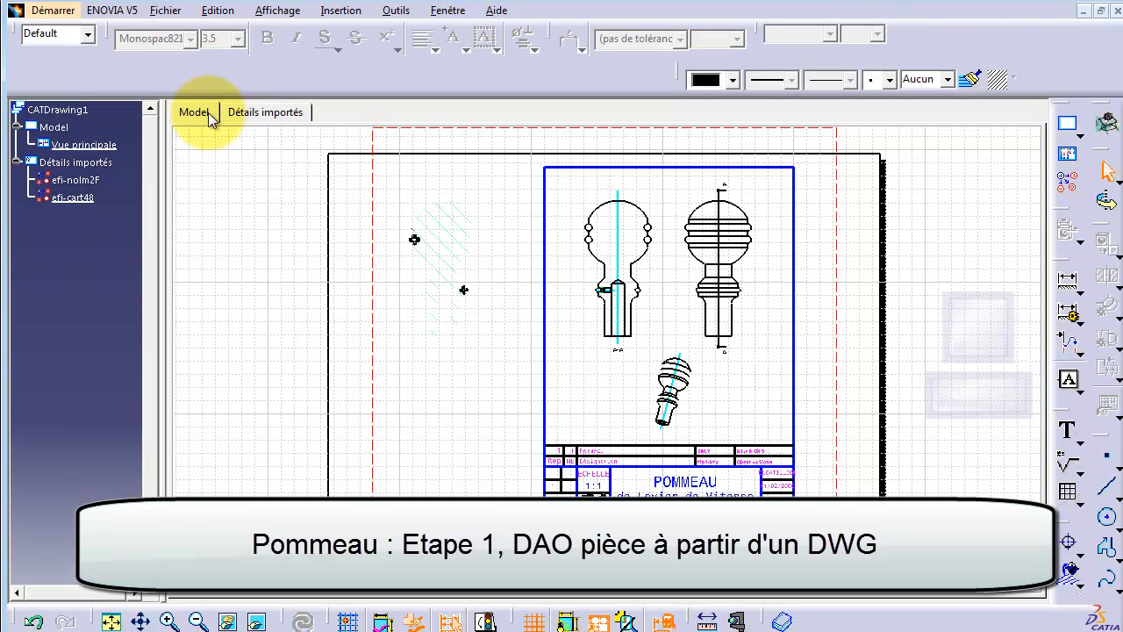
left_click(62, 110)
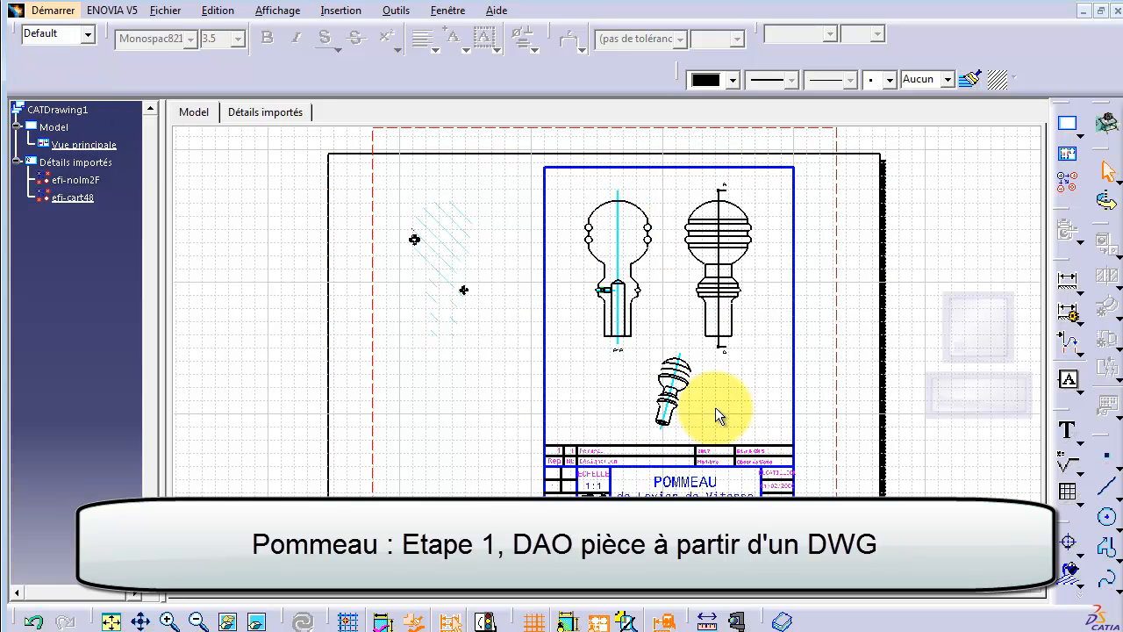
left_click(597, 232)
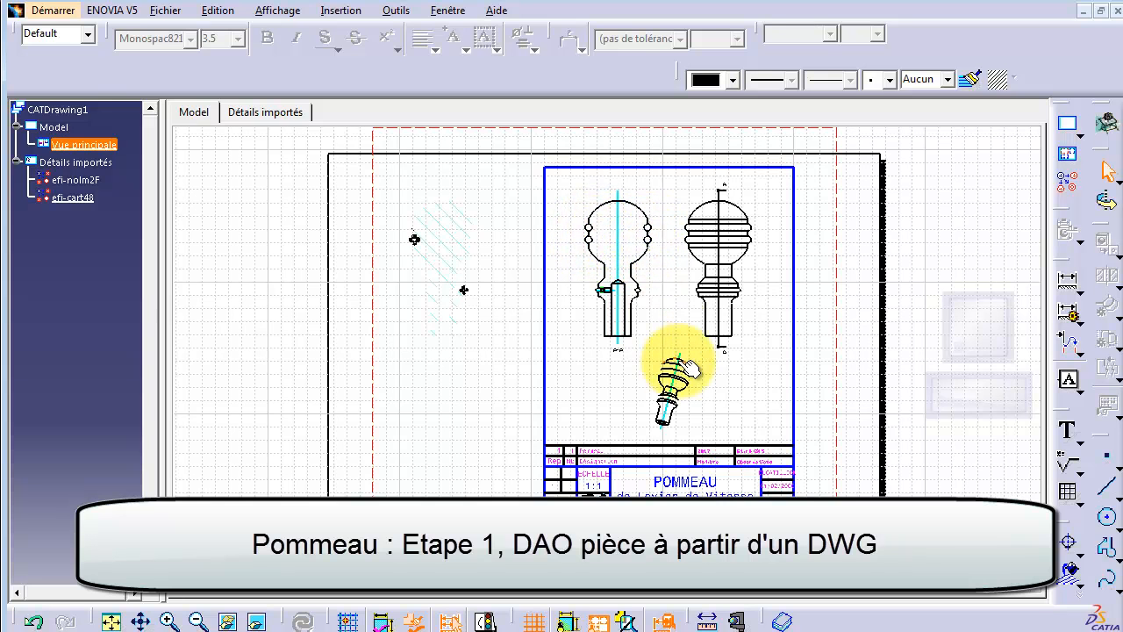
left_click(382, 328)
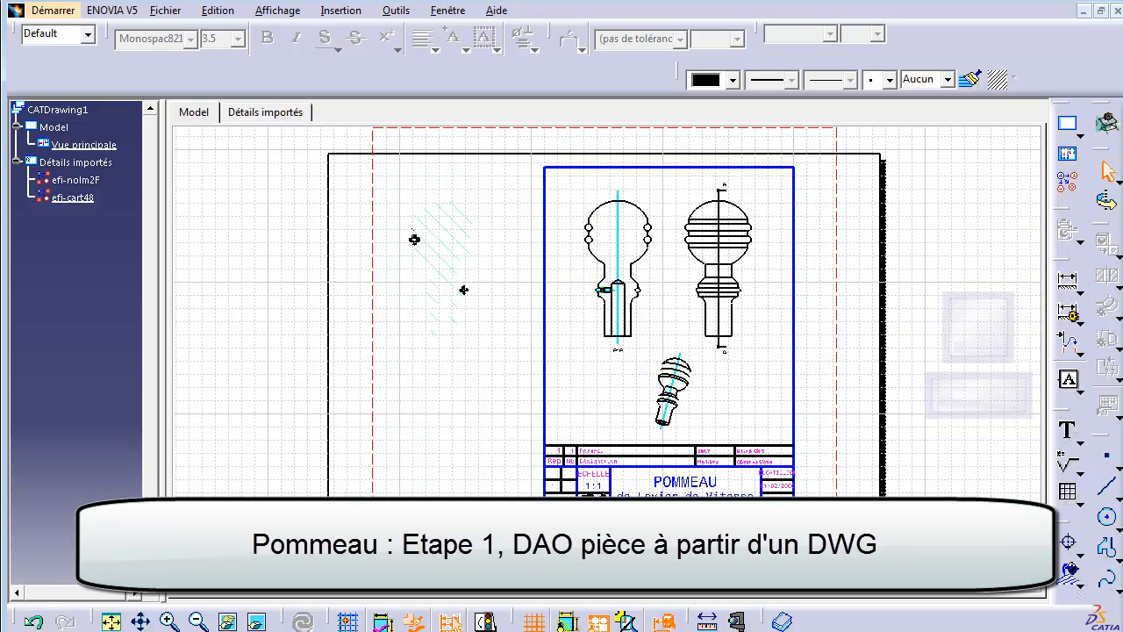
Delete the two O-ring circles on the left side of the ball in section A-A
left_click(171, 621)
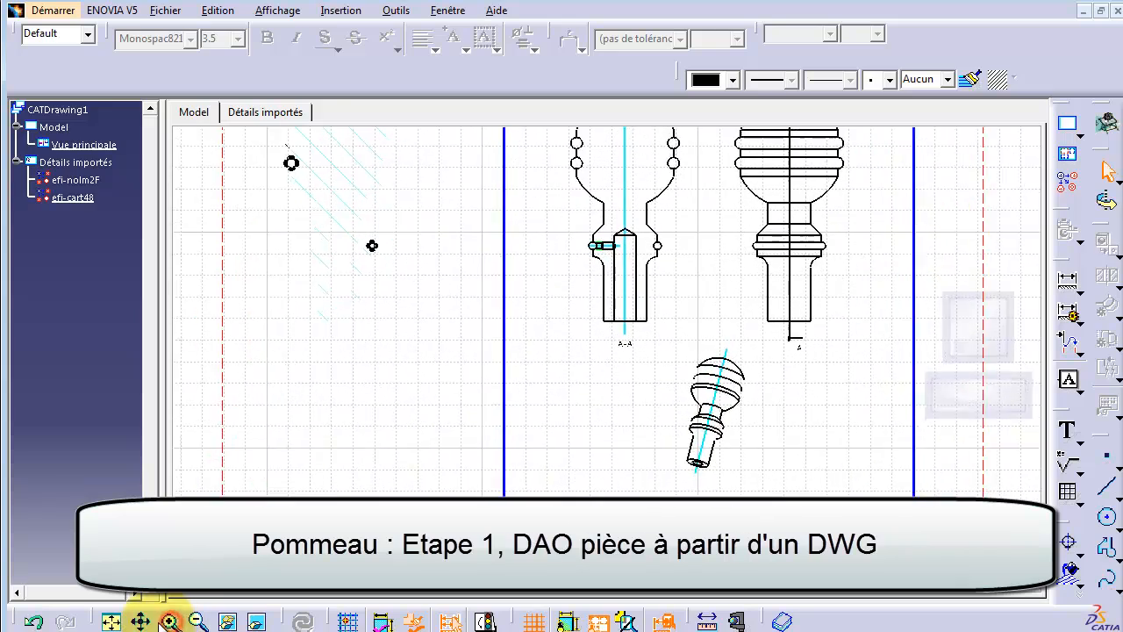
left_click(169, 621)
left_click(142, 621)
mouse_move(705, 282)
left_mouse_down()
mouse_move(652, 376)
mouse_move(602, 419)
left_mouse_up()
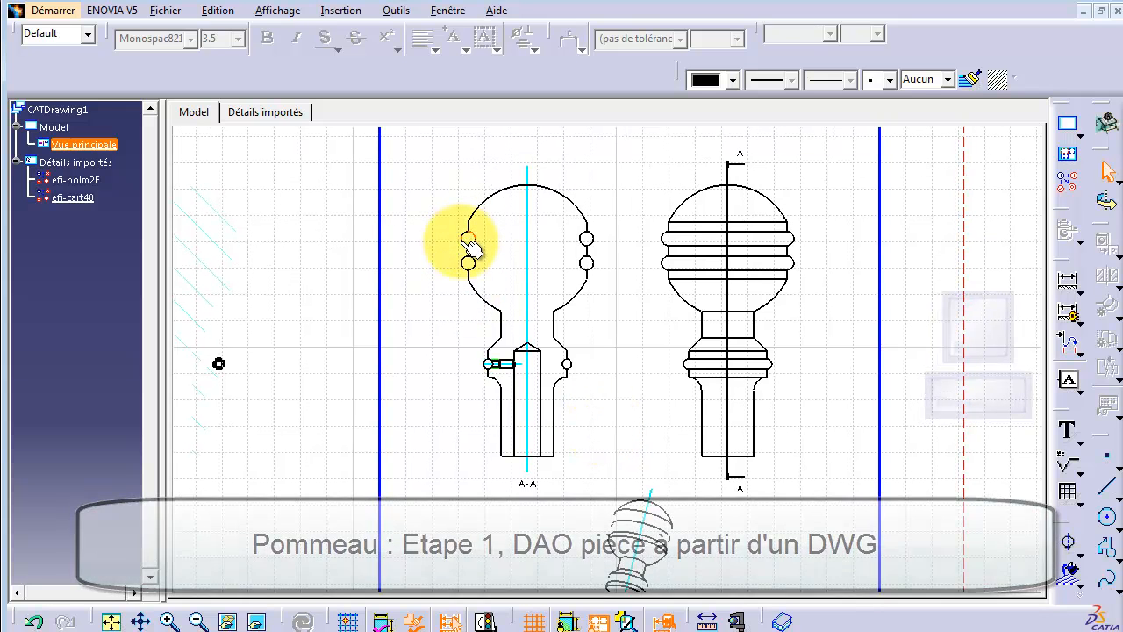
left_click(462, 242)
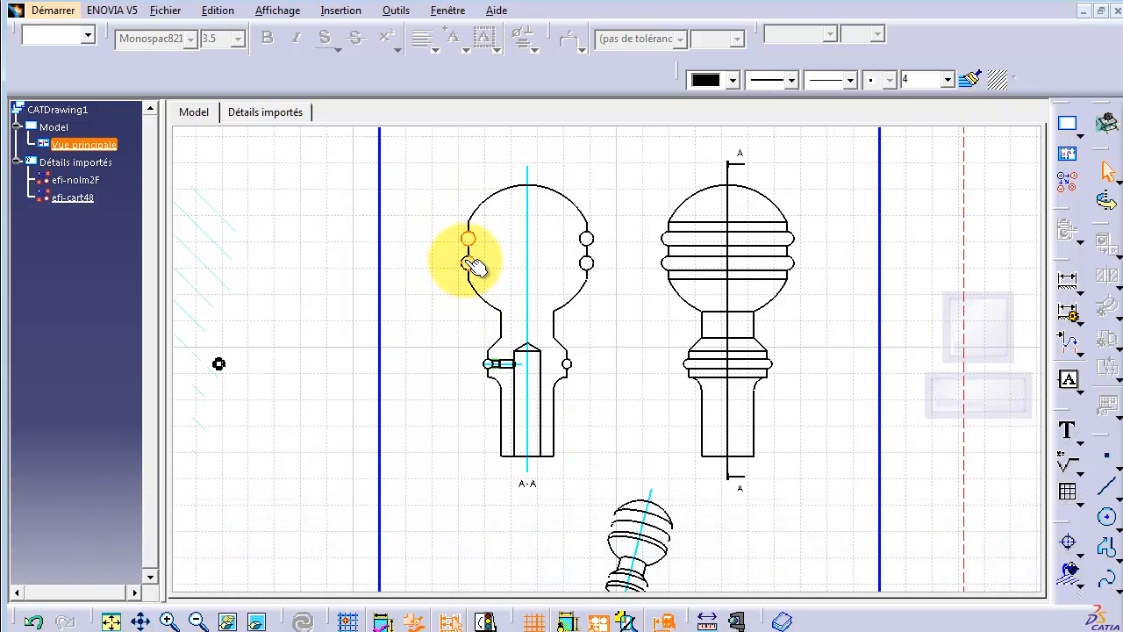
left_click(467, 263)
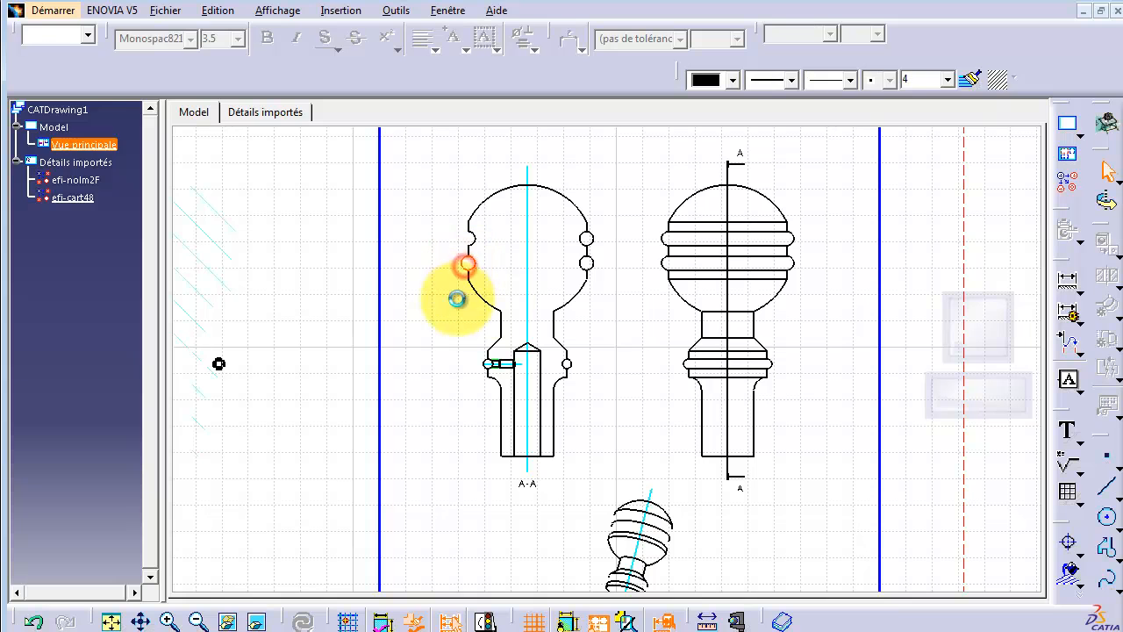
key("Delete")
Delete the O-ring circles on the right side of section A-A, two on the ball and one on the collar
left_click(593, 237)
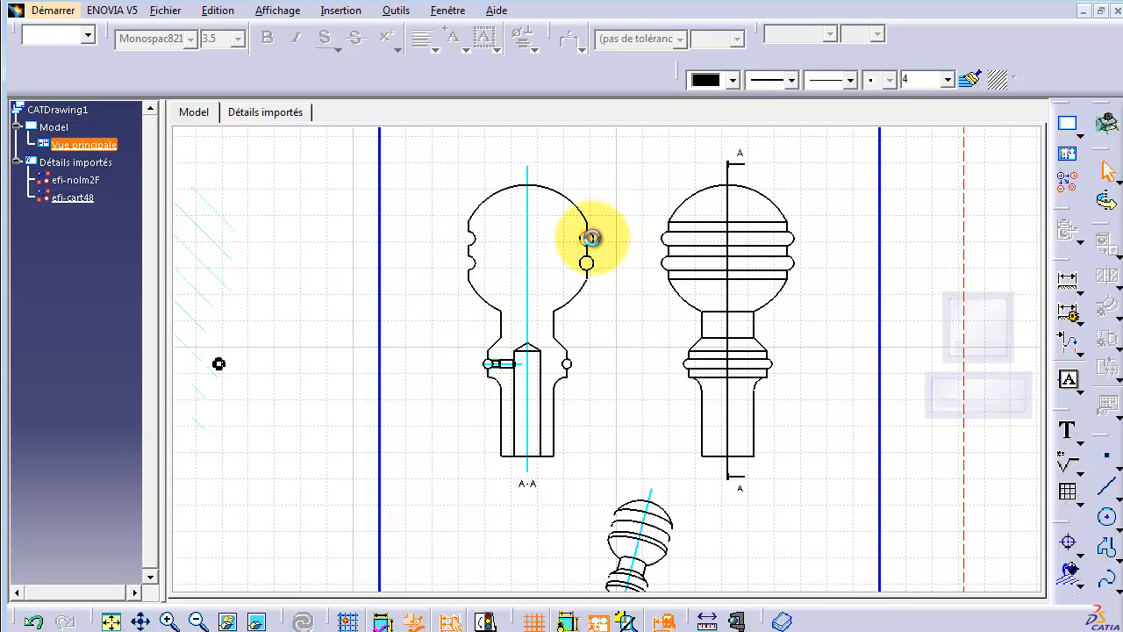
key("Delete")
left_click(591, 264)
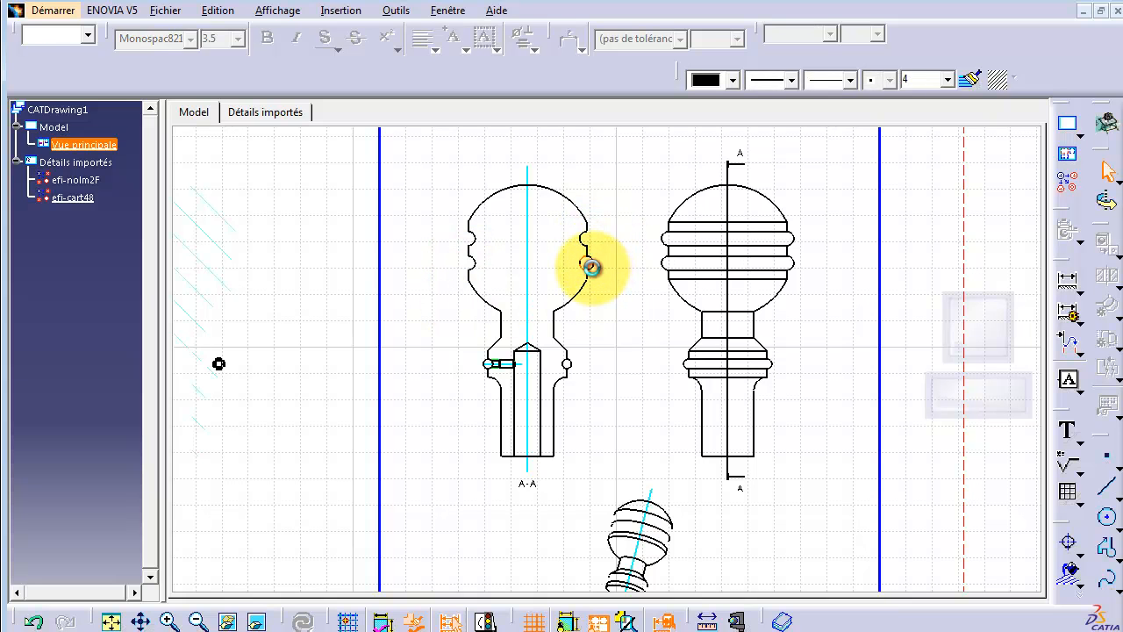
key("Delete")
left_click(567, 364)
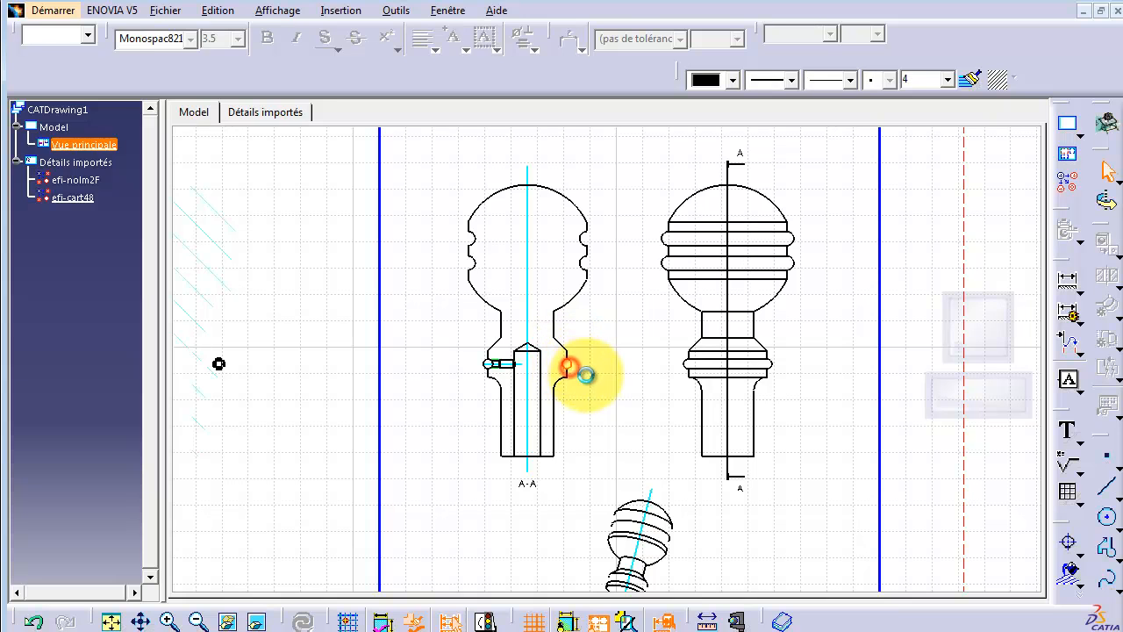
key("Delete")
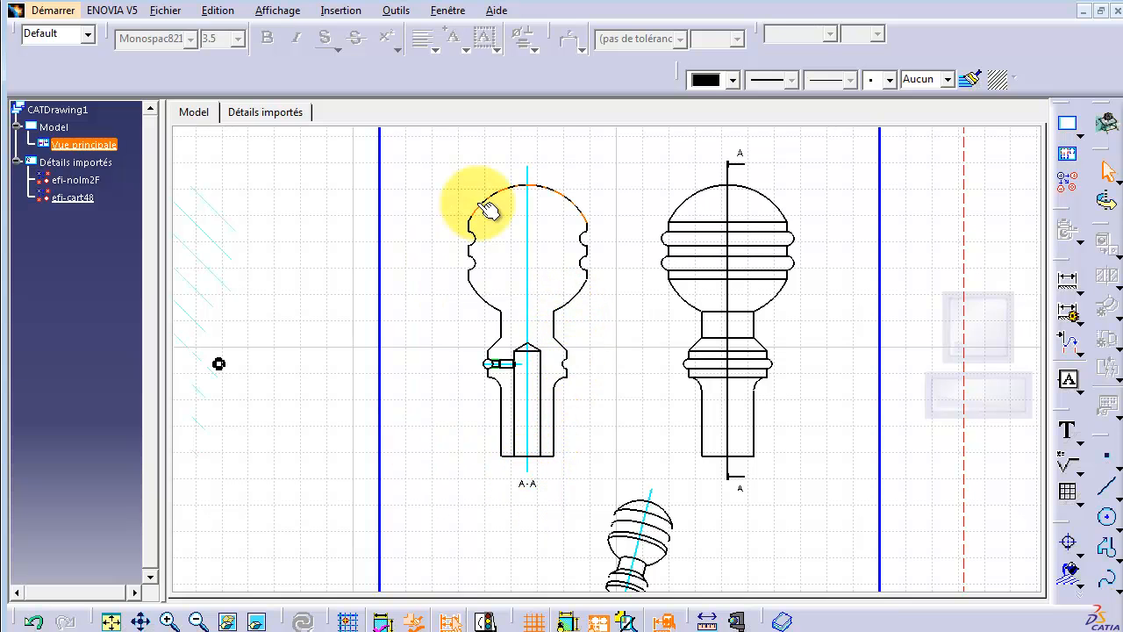
Delete the outer left contour of section A-A from ball to collar, the left shank edge and the bore's left edge
left_click_drag(450, 216, 508, 356)
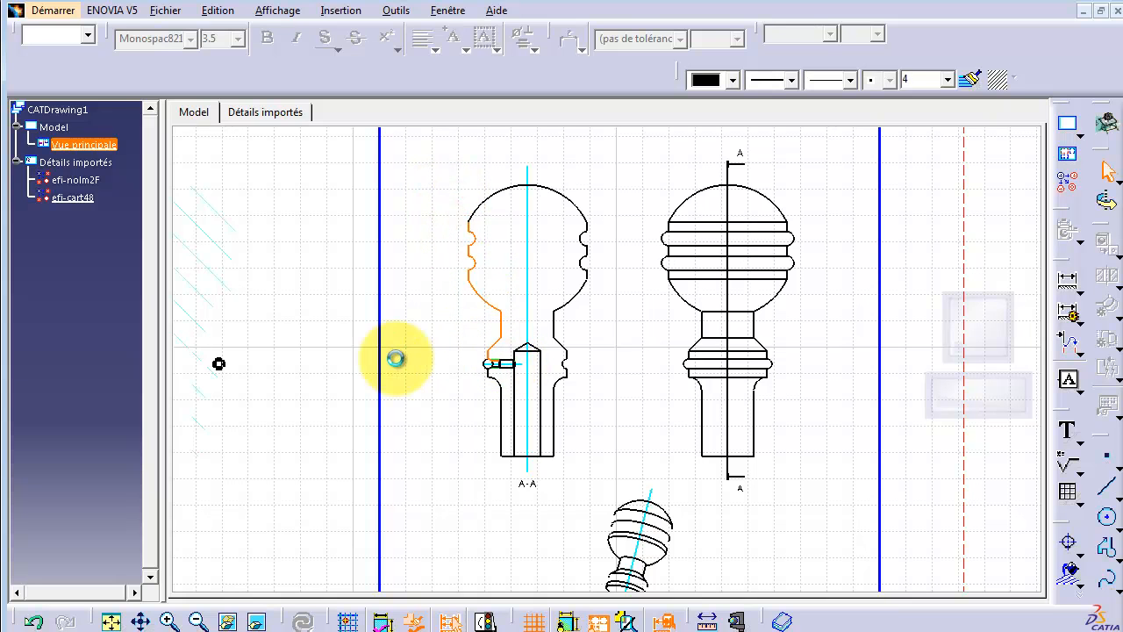
key("Delete")
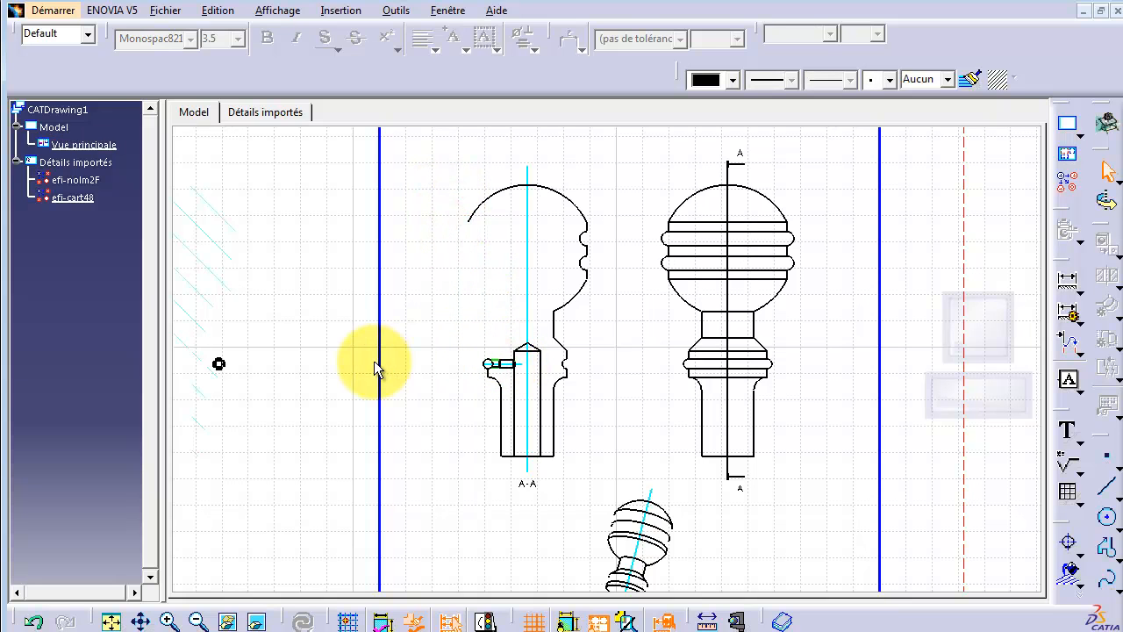
left_click(478, 381)
left_click_drag(521, 479, 521, 479)
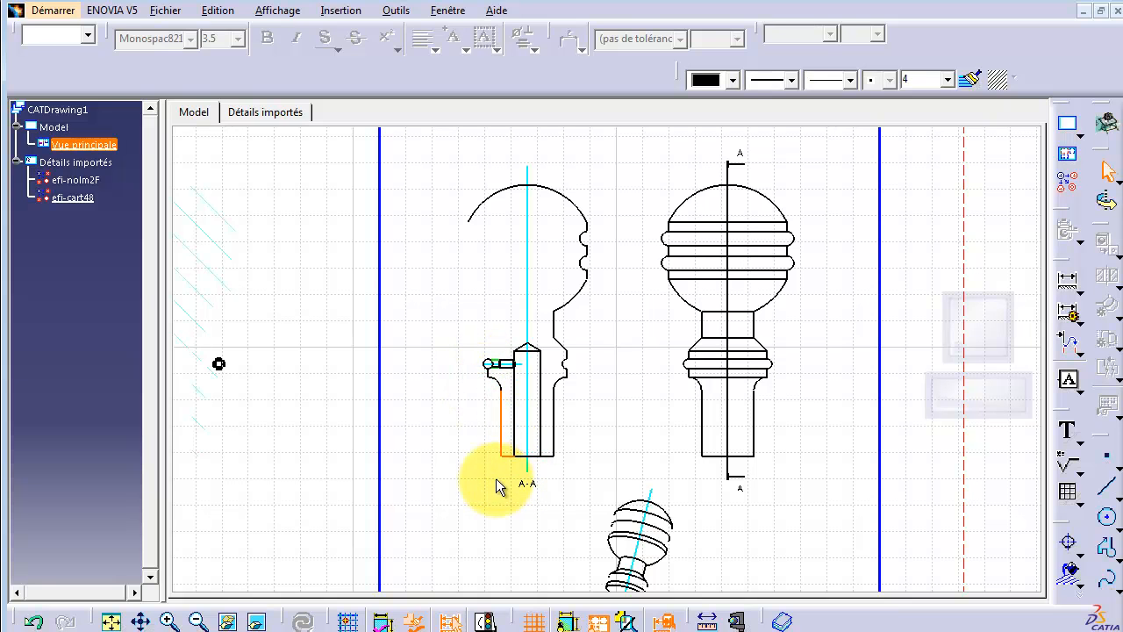
key("Delete")
left_click(515, 420)
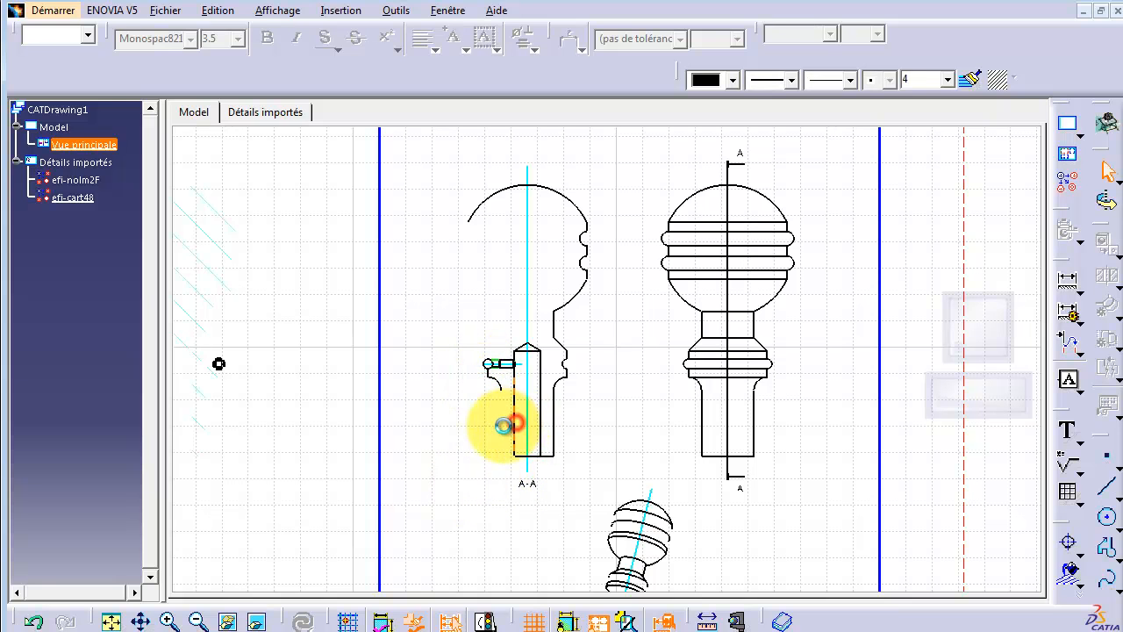
key("Delete")
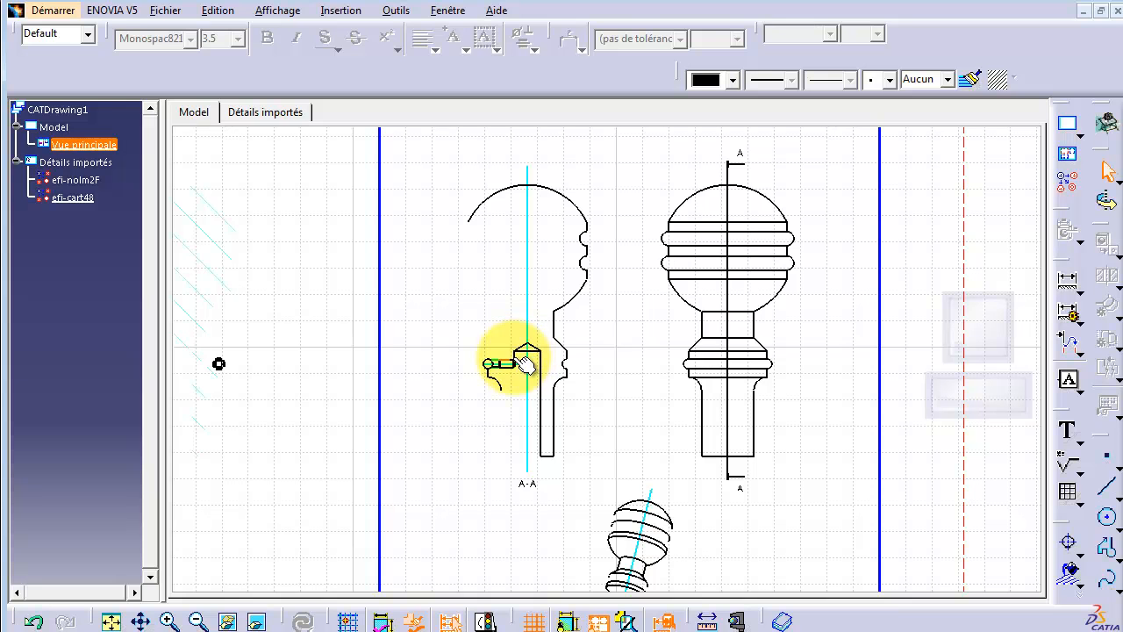
Delete the remaining left-half lines of section A-A around the bore tip, the collar and the small cross hole, keeping the axes
left_click(500, 327)
mouse_move(538, 386)
left_mouse_down()
mouse_move(519, 386)
mouse_move(532, 384)
left_mouse_up()
key("Delete")
left_click(521, 351)
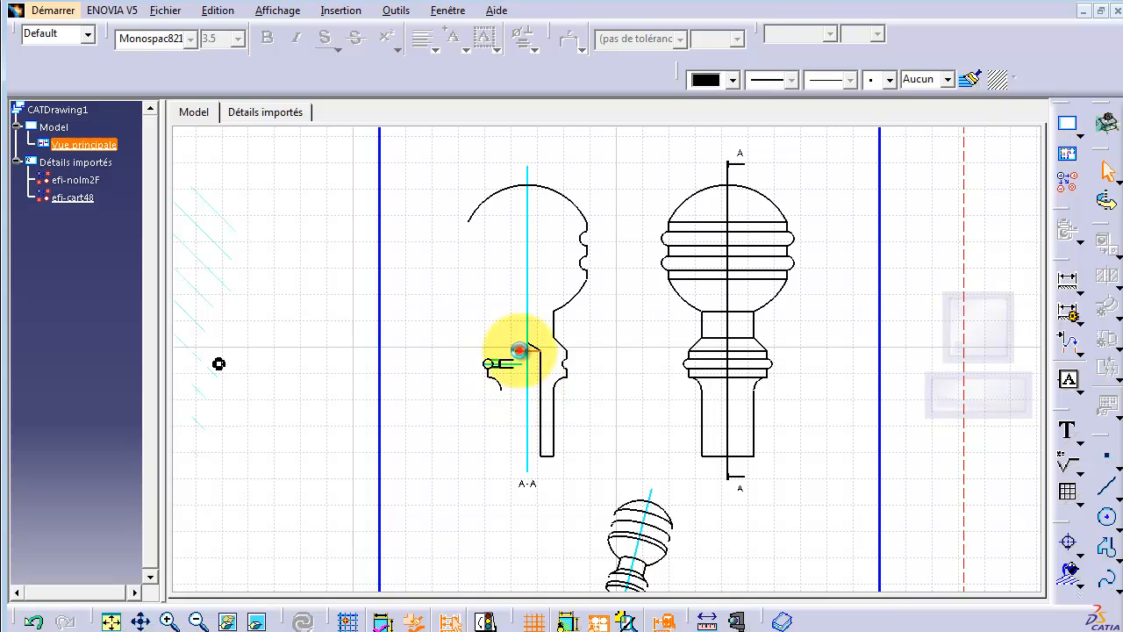
key("Delete")
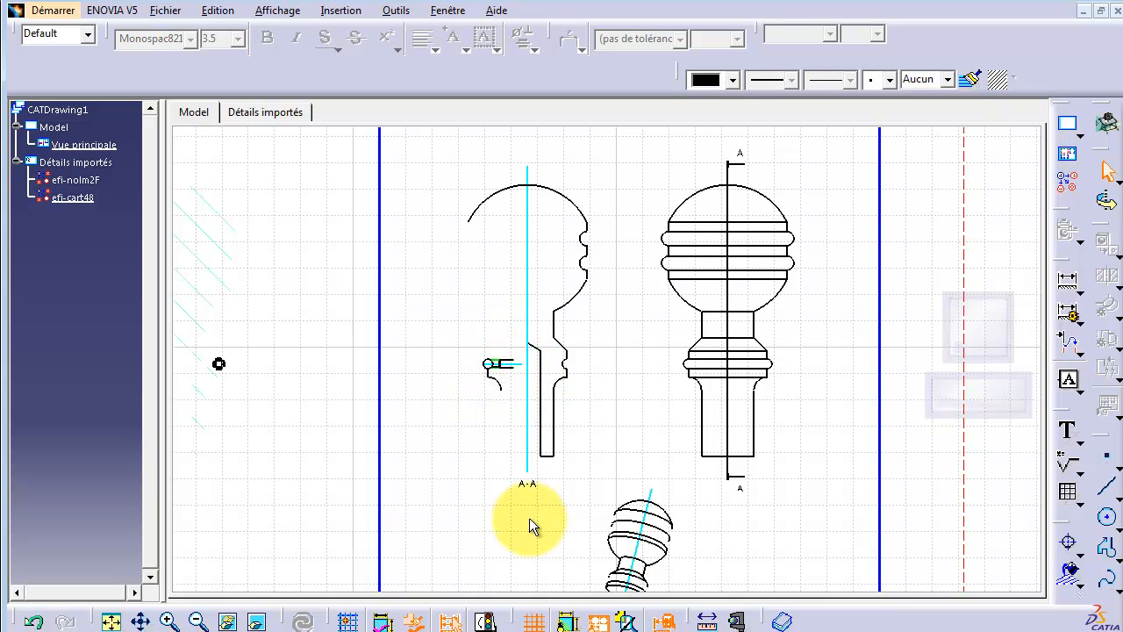
left_click_drag(475, 346, 515, 410)
key("Delete")
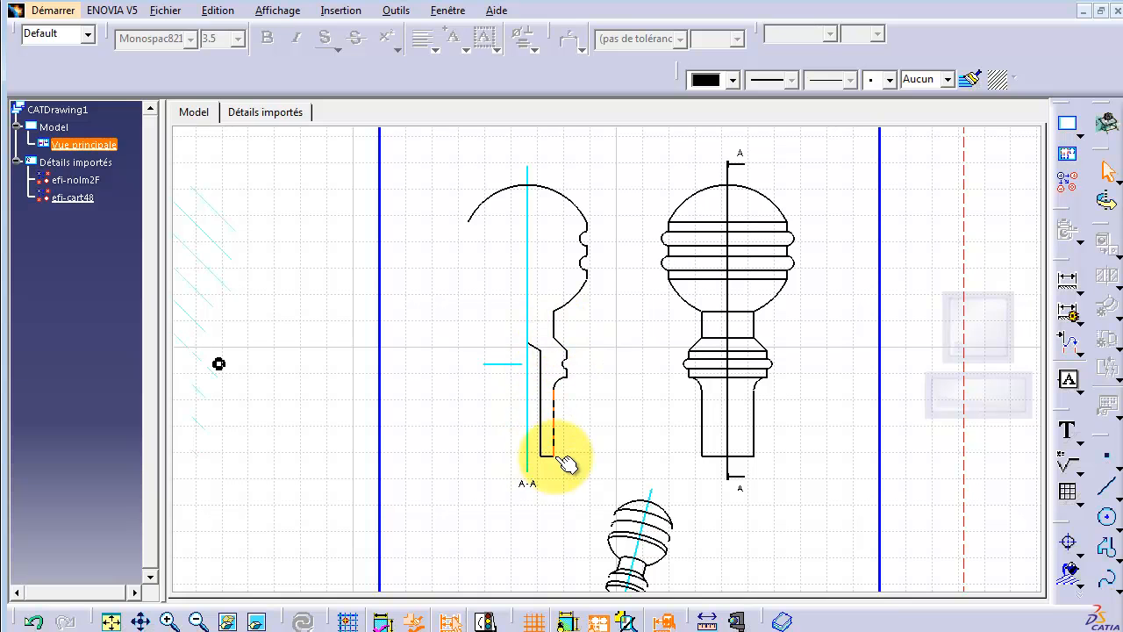
Copy the remaining half profile of section A-A together with its axis lines
left_click(449, 152)
left_click(587, 471)
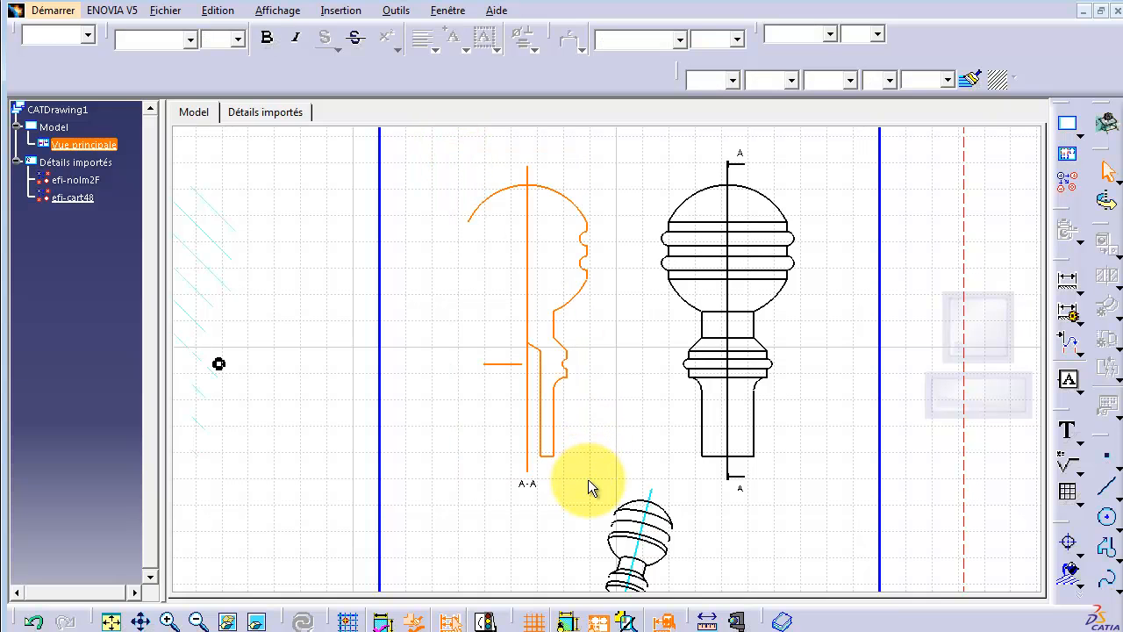
right_click(572, 316)
left_click(582, 340)
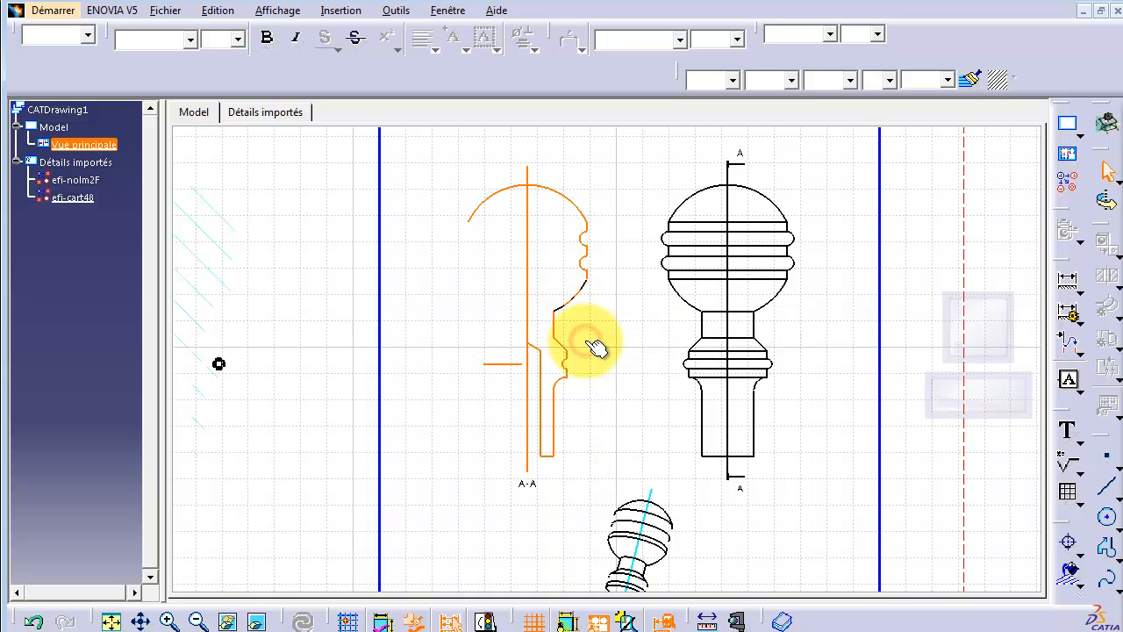
Create a new part and start a sketch on its yz plane
left_click(53, 15)
left_click(68, 31)
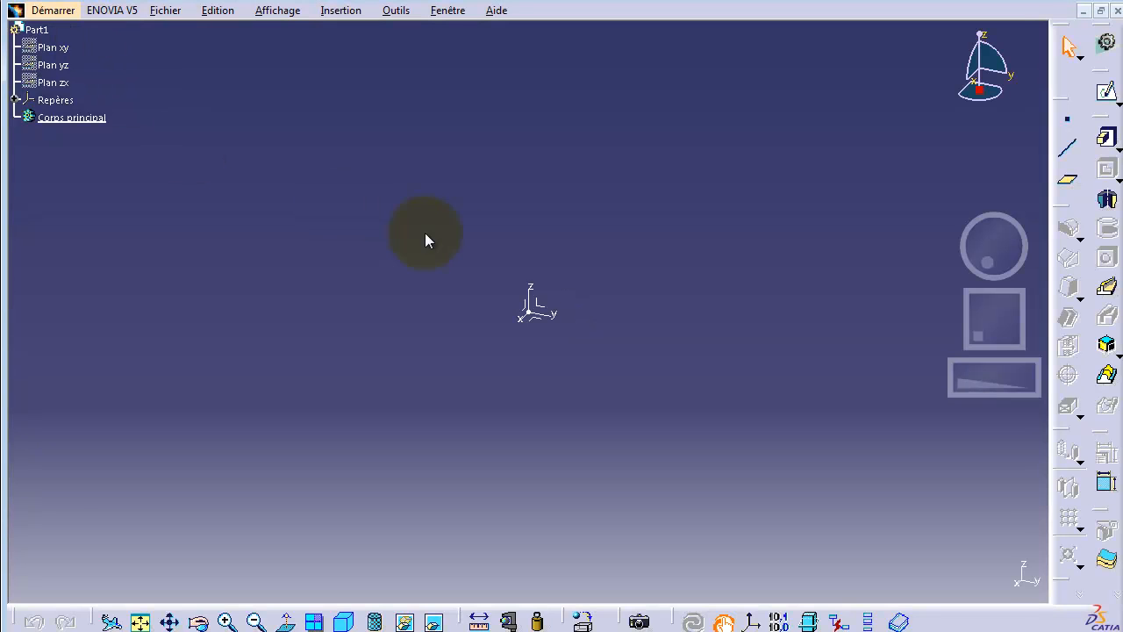
left_click(537, 304)
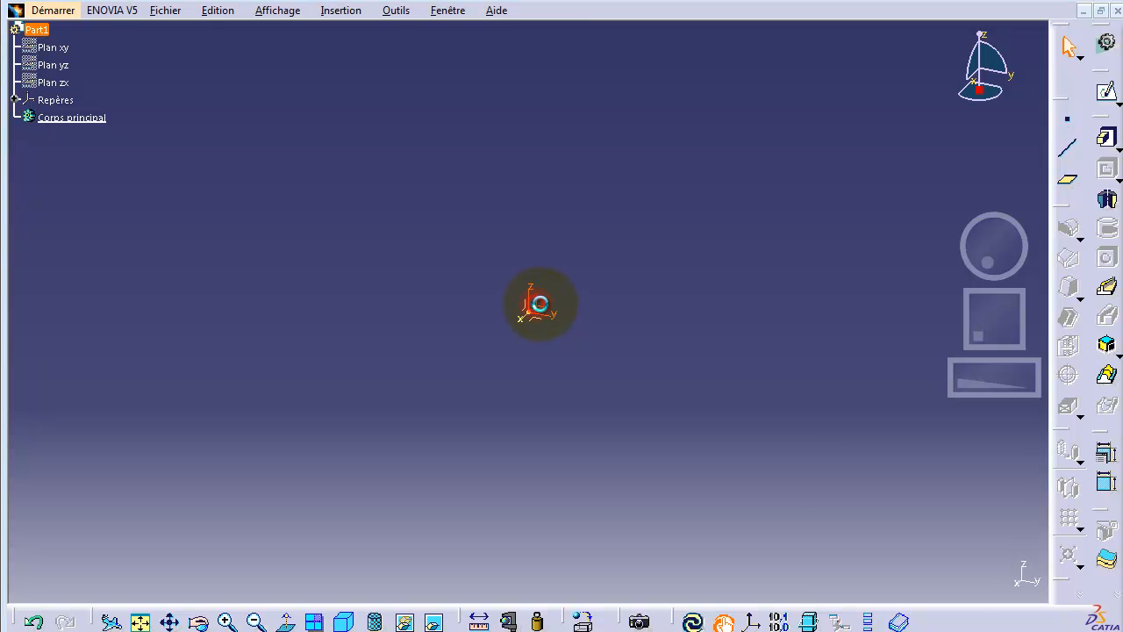
double_click(538, 303)
left_click(930, 574)
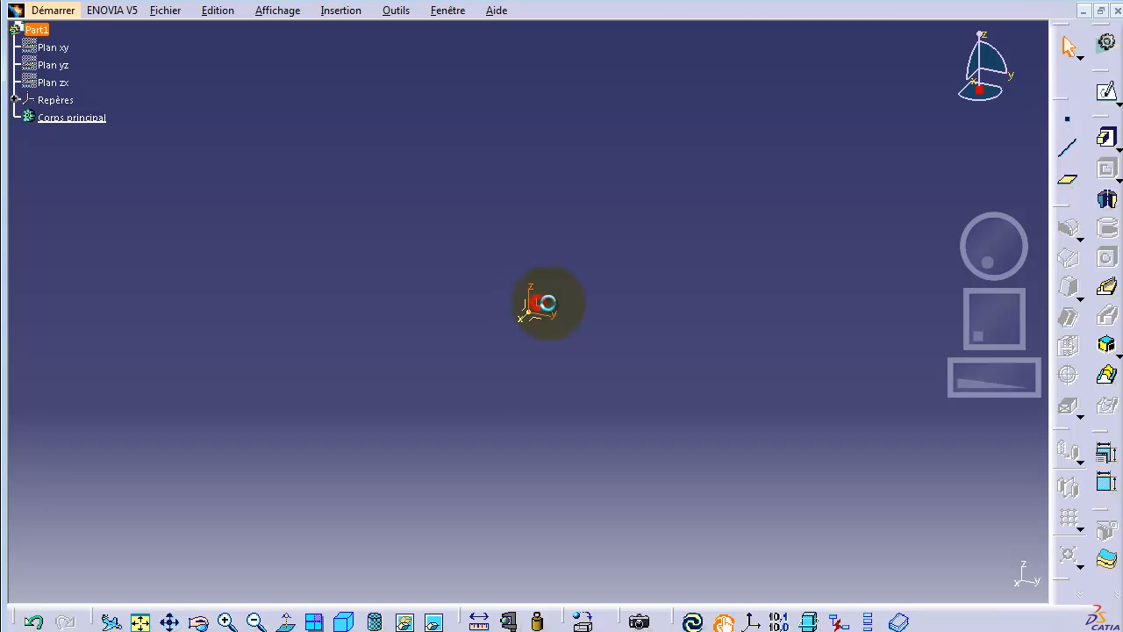
left_click(1110, 96)
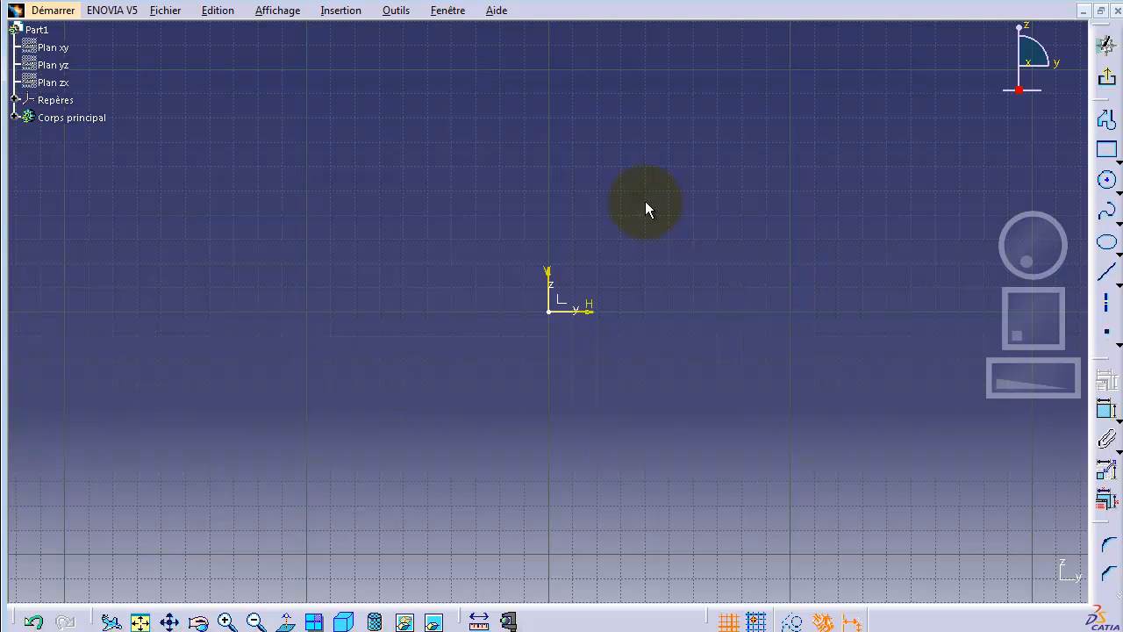
Paste the copied half profile and its centre lines into the sketch
left_click(218, 10)
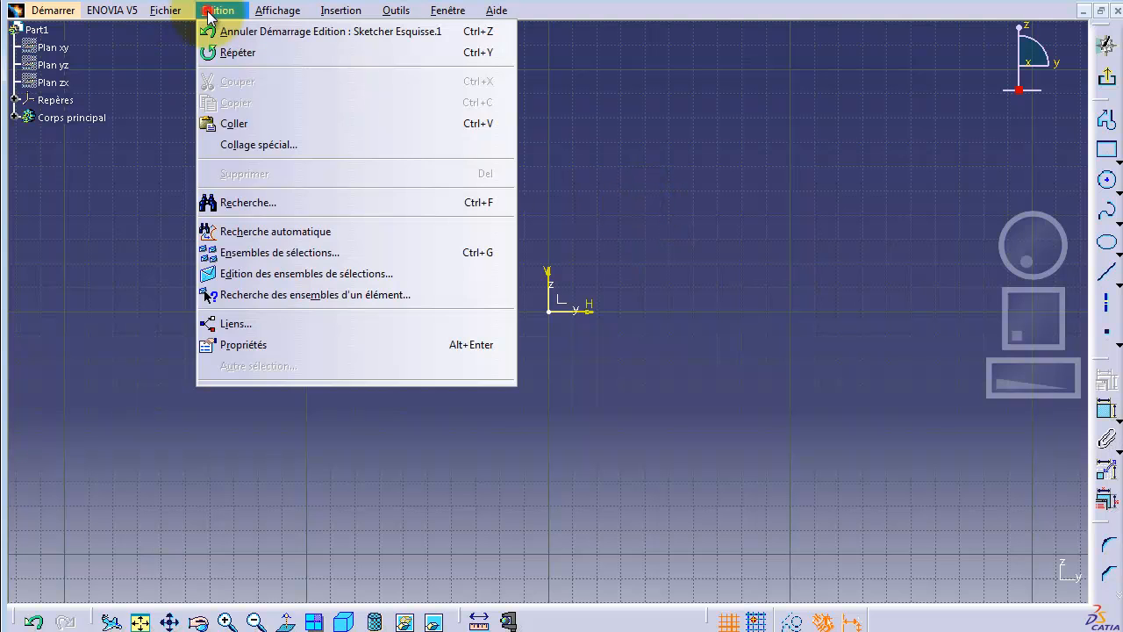
left_click(254, 123)
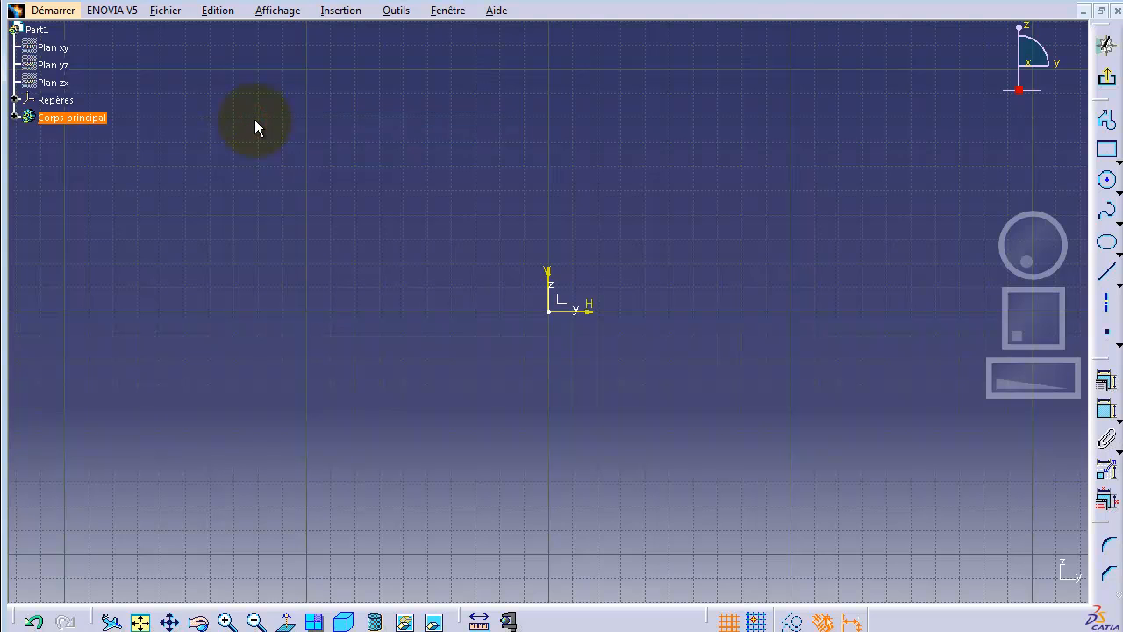
left_click(141, 622)
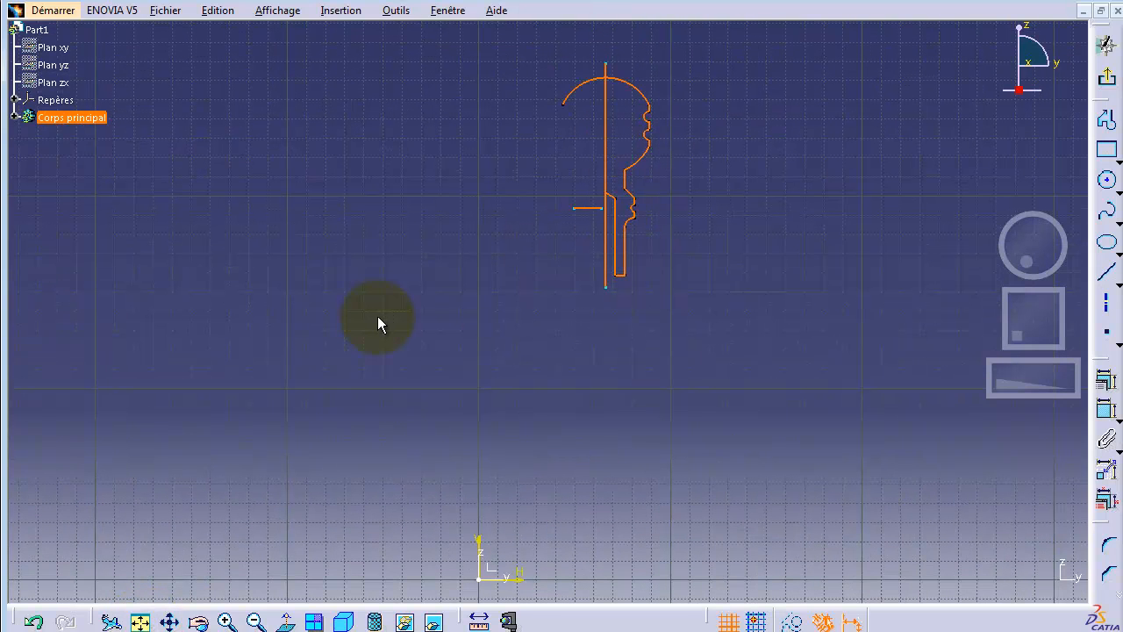
left_click(484, 581)
left_click(455, 121)
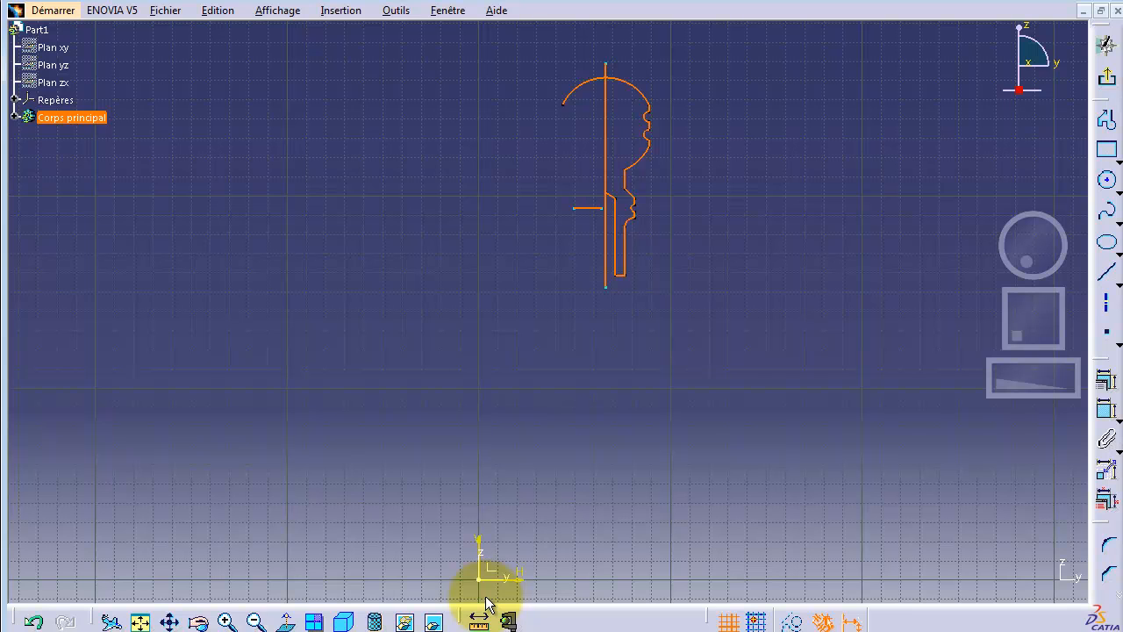
left_click(537, 214)
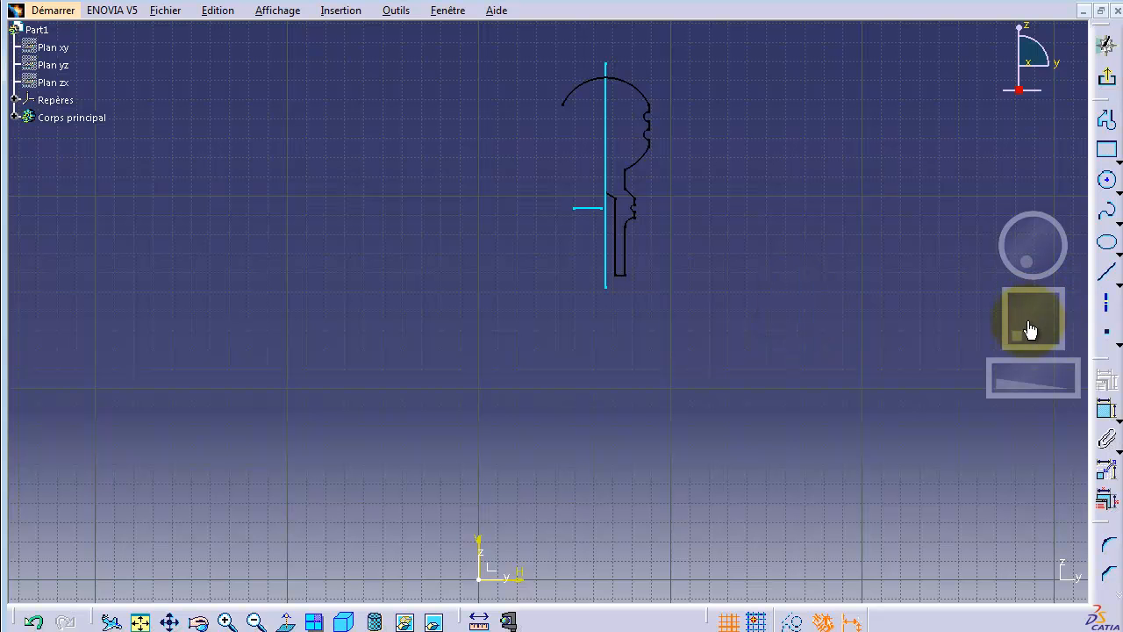
left_click_drag(1014, 376, 1071, 380)
mouse_move(1055, 333)
left_mouse_down()
mouse_move(1040, 314)
mouse_move(1023, 346)
left_mouse_up()
left_click(768, 275)
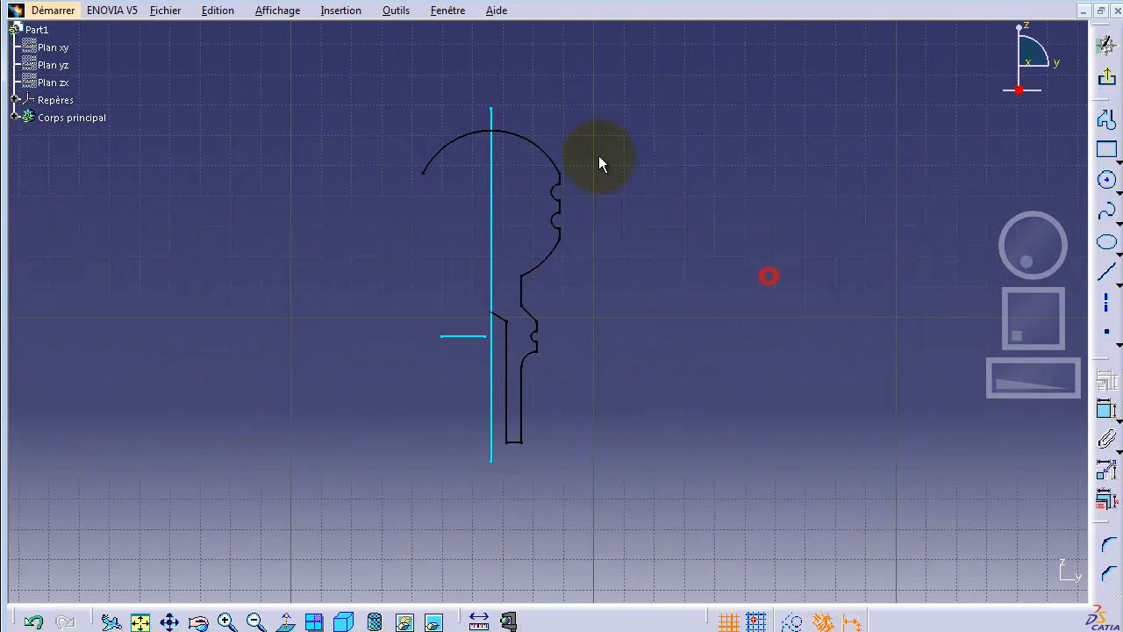
Convert the vertical centre line of the pasted profile into an axis
left_click(489, 180)
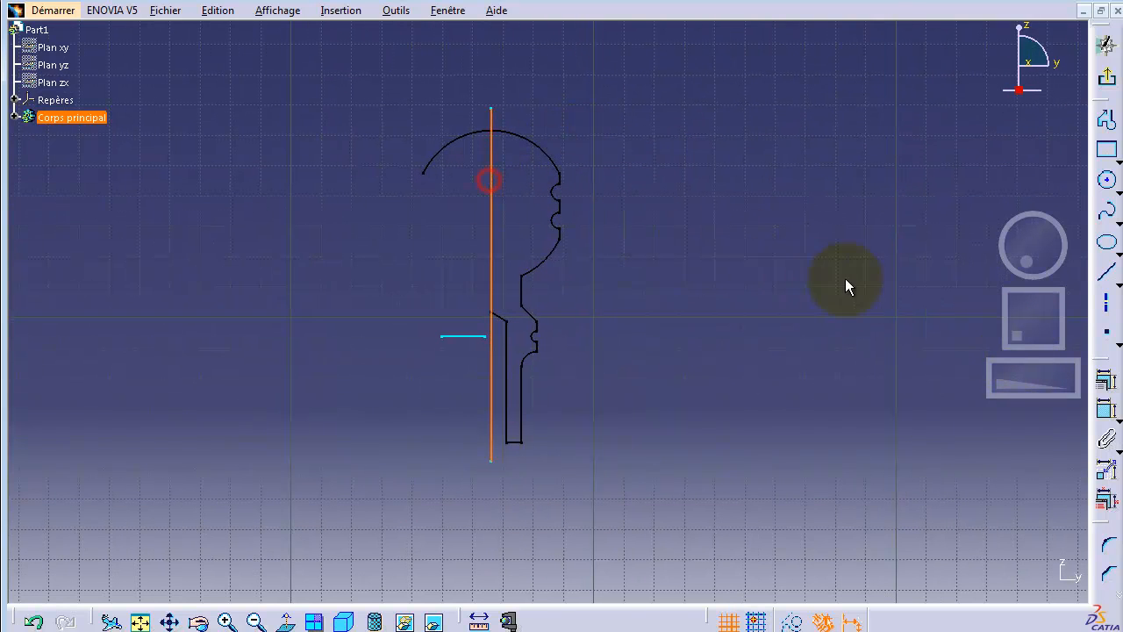
left_click(1105, 309)
left_click(599, 370)
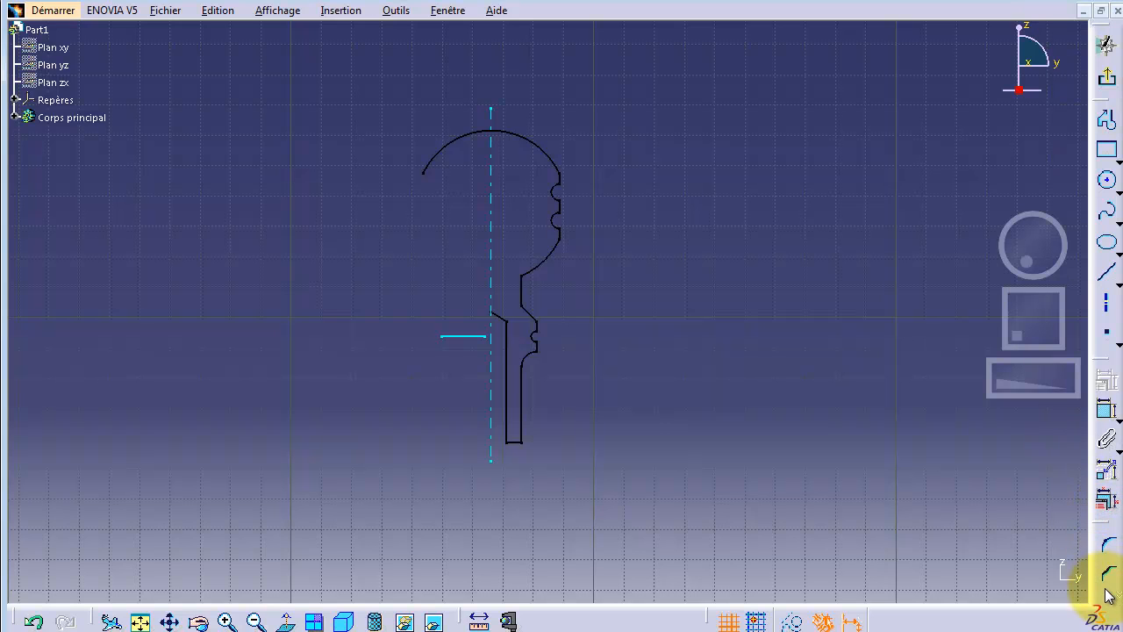
Trim the ball's upper arc and the vertical axis at their intersection, keeping only the arc half that joins the profile
left_click(395, 10)
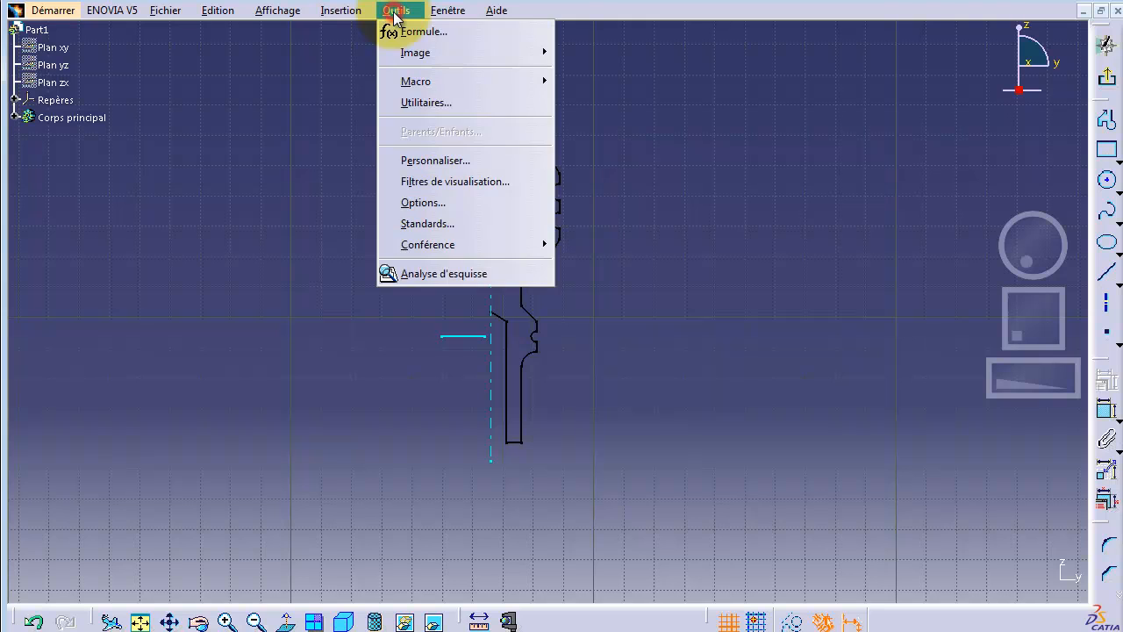
mouse_move(356, 11)
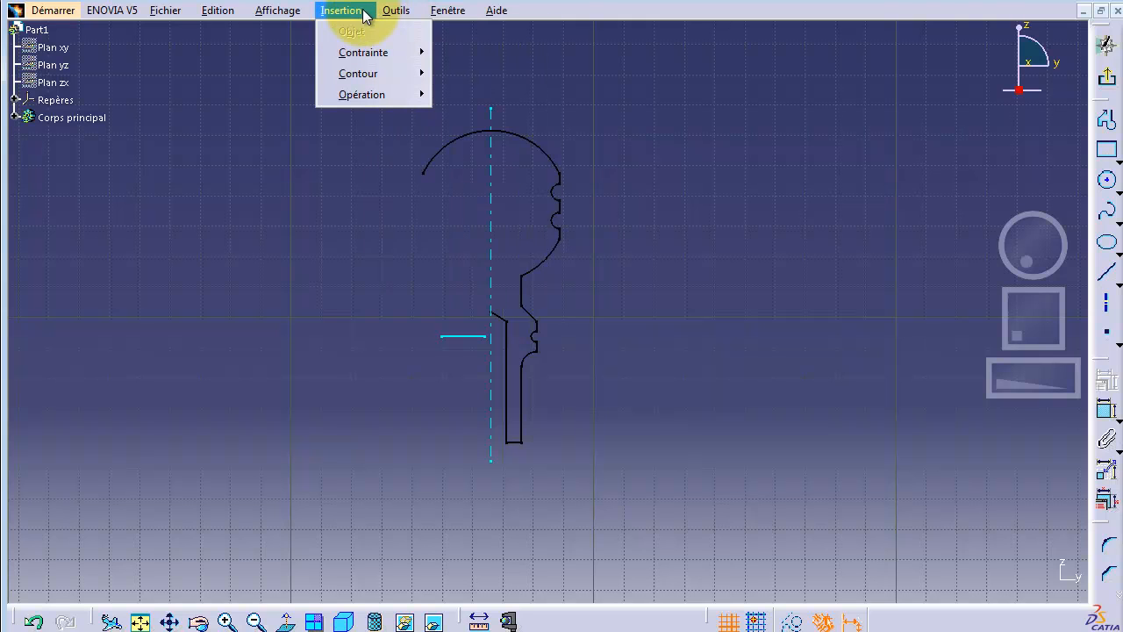
mouse_move(365, 75)
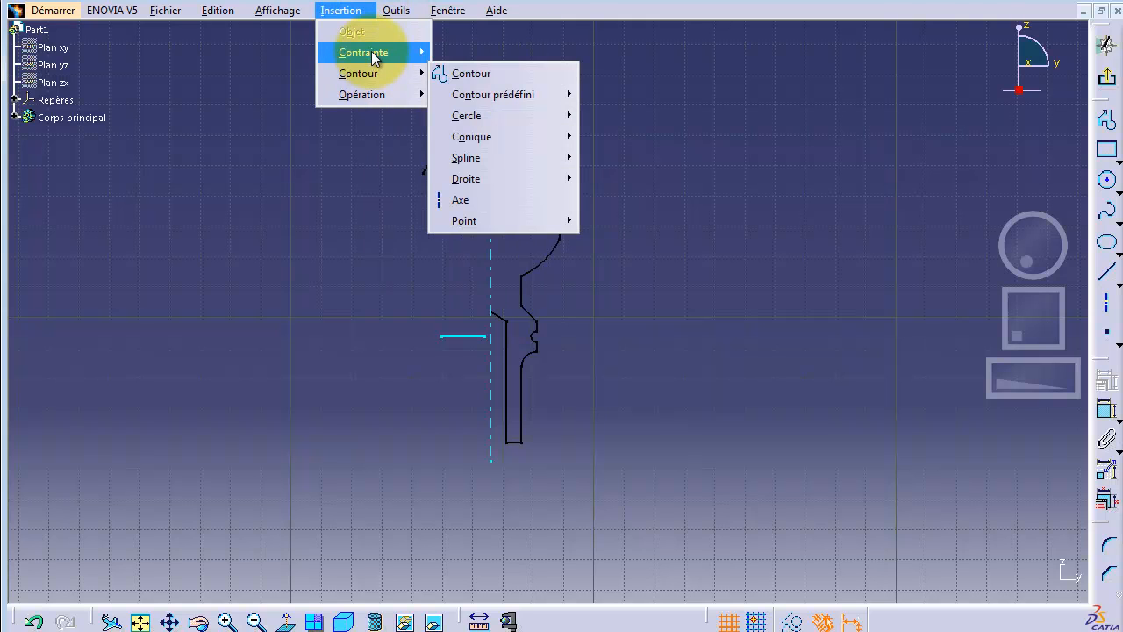
mouse_move(376, 95)
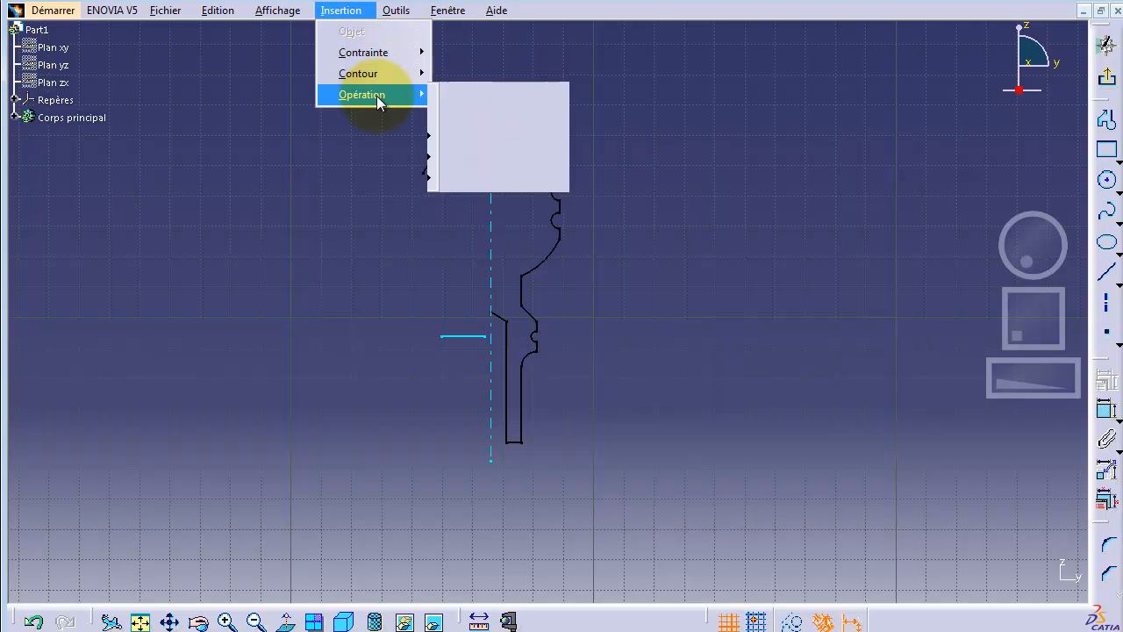
mouse_move(482, 136)
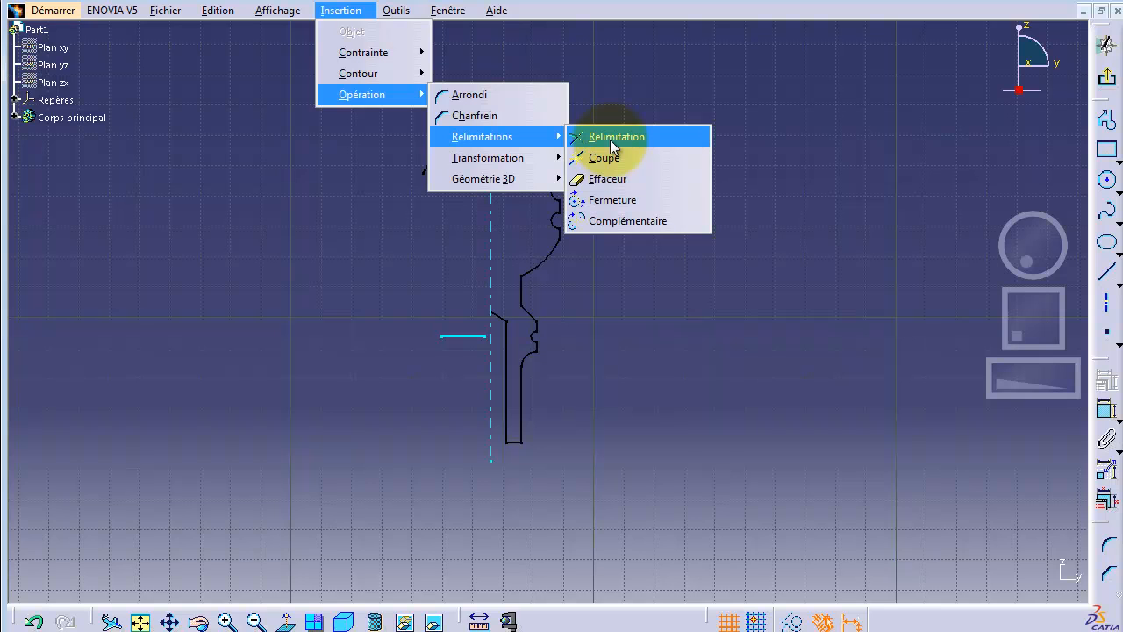
left_click(610, 137)
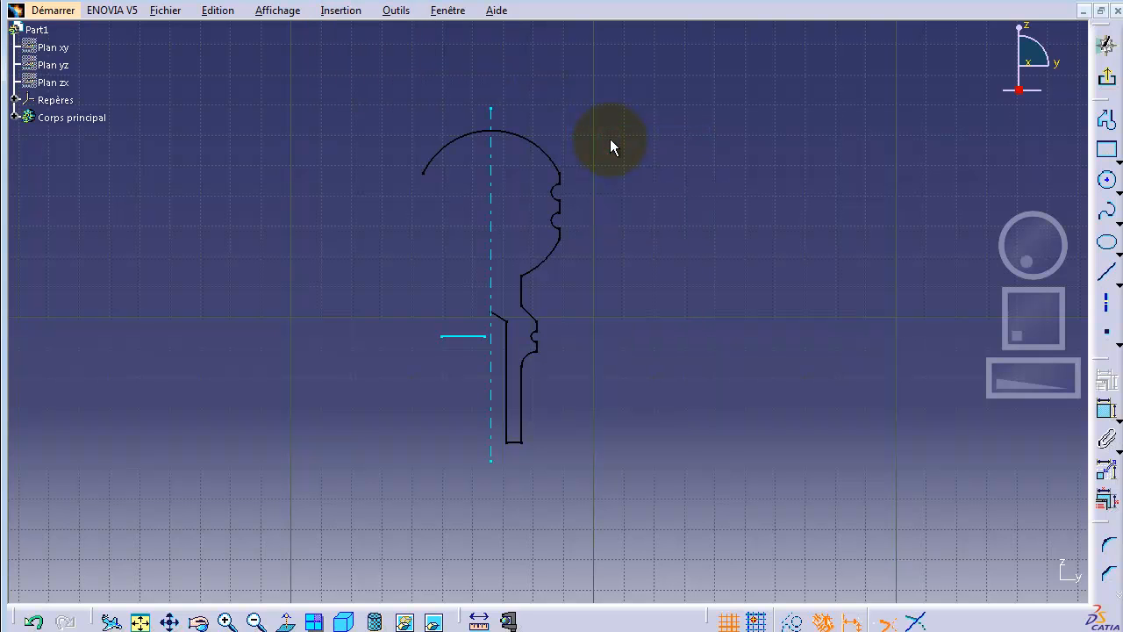
left_click(518, 132)
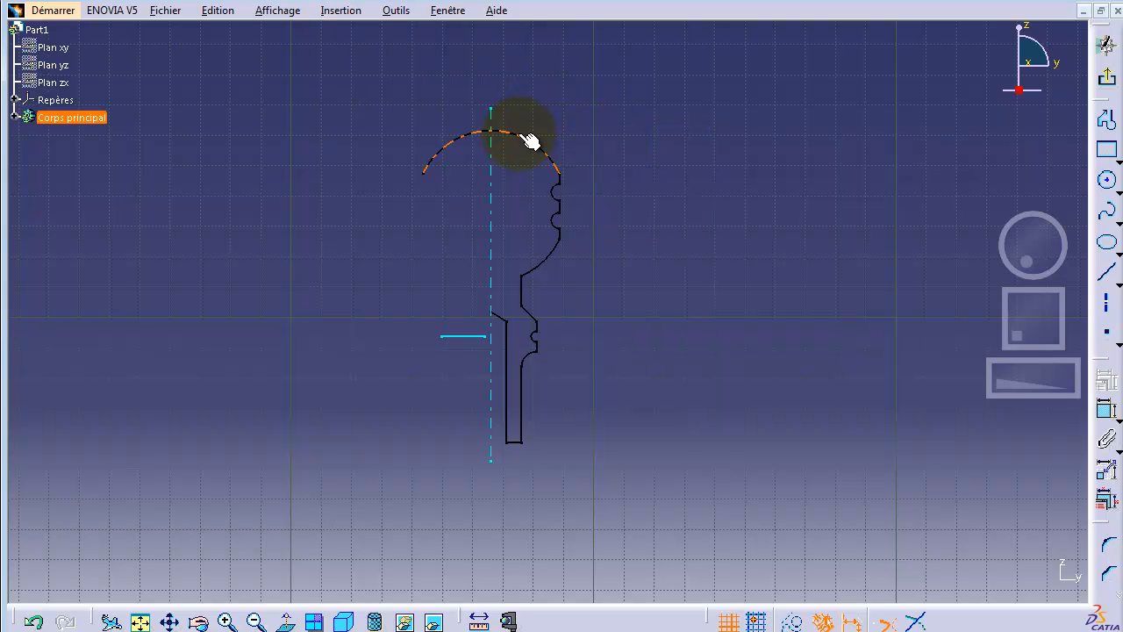
left_click(491, 161)
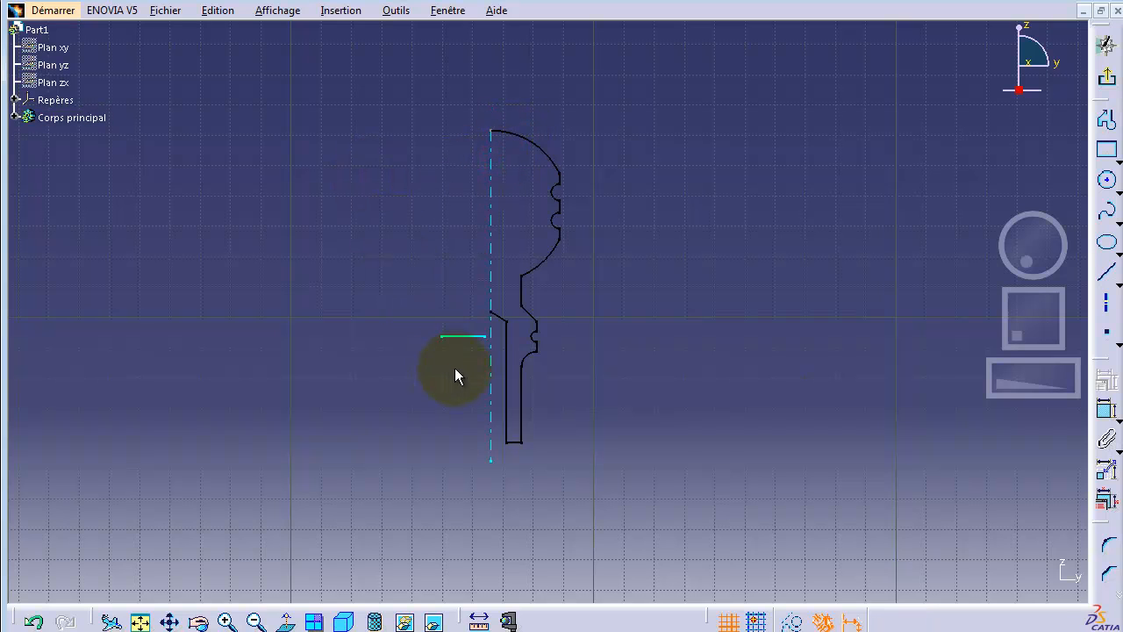
Convert the short horizontal centre line beside the collar into an axis
left_click(461, 337)
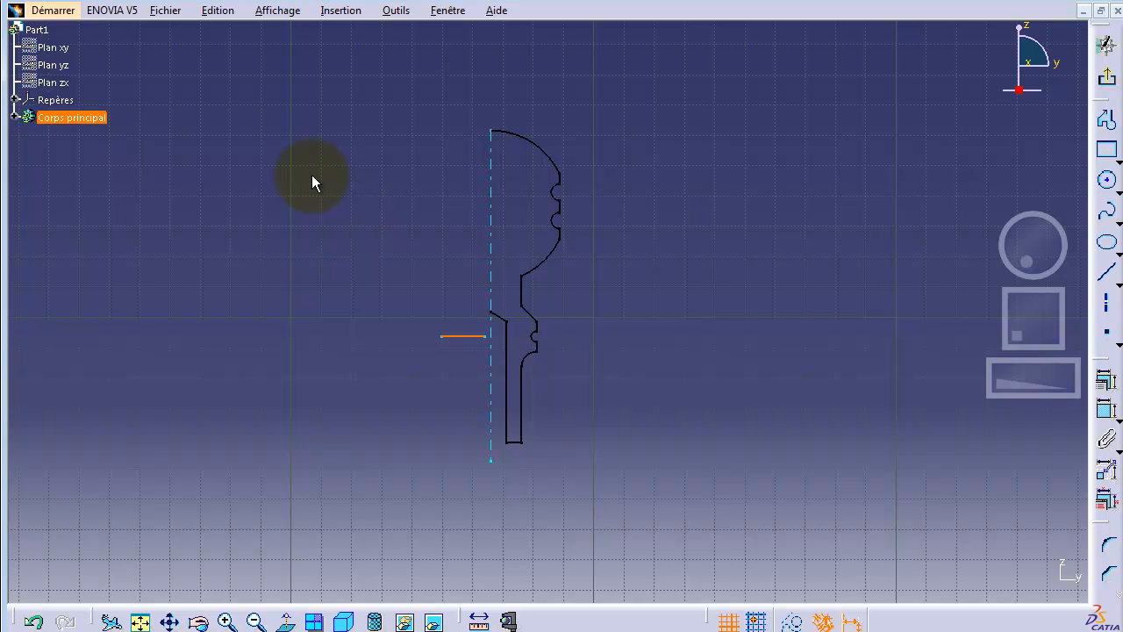
left_click(1107, 309)
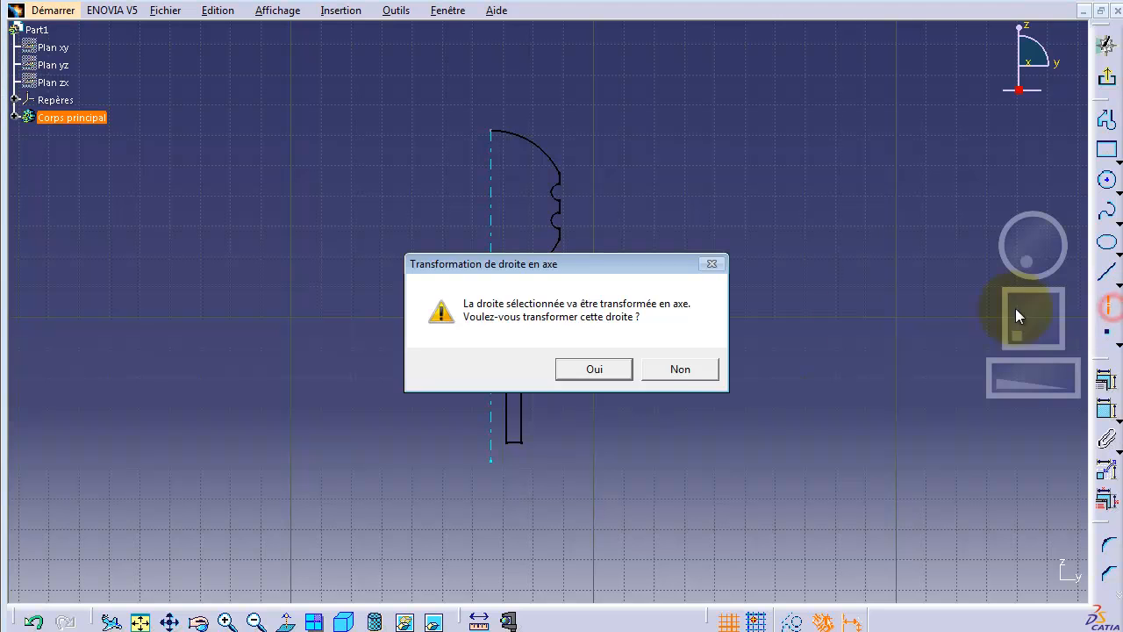
left_click(615, 370)
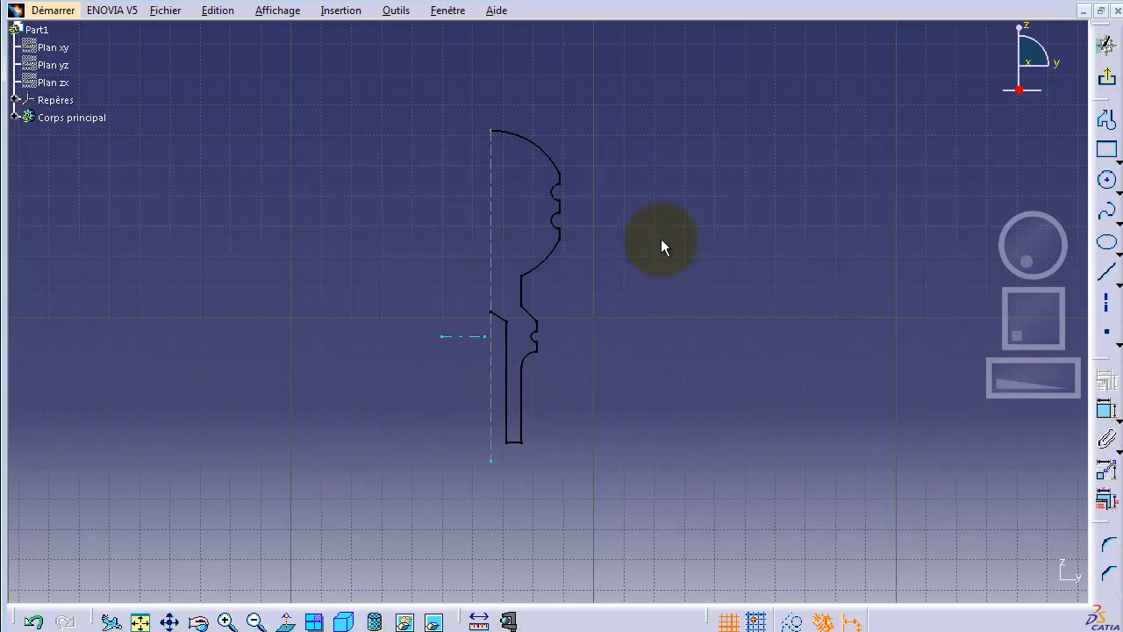
Make the vertical centre line the sketch's axis again
left_click(490, 266)
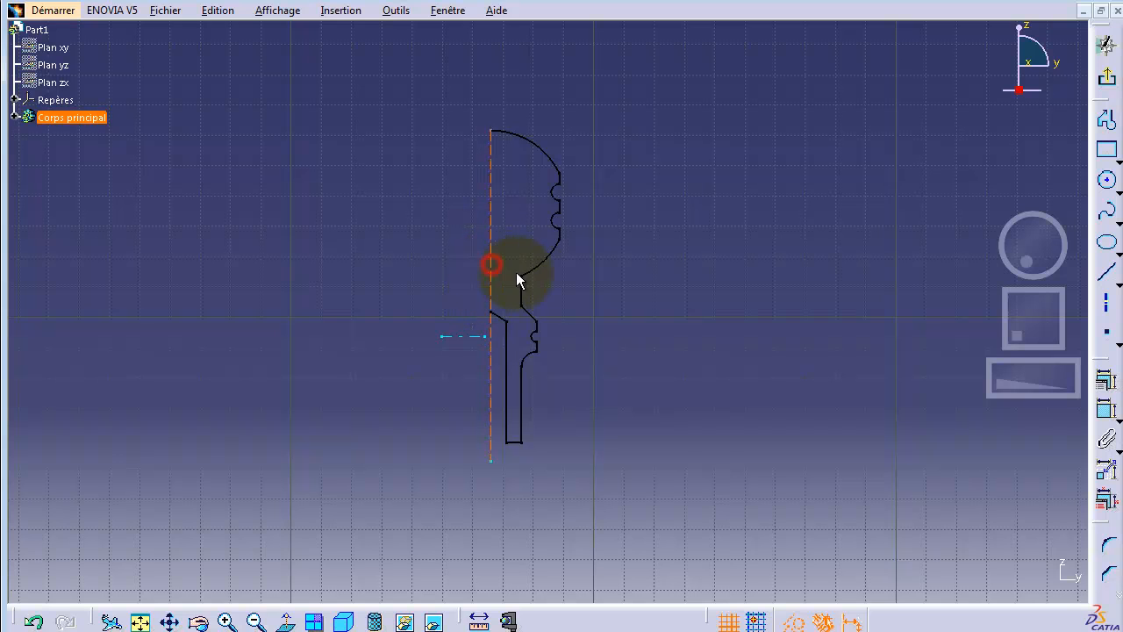
left_click(1105, 309)
left_click(583, 370)
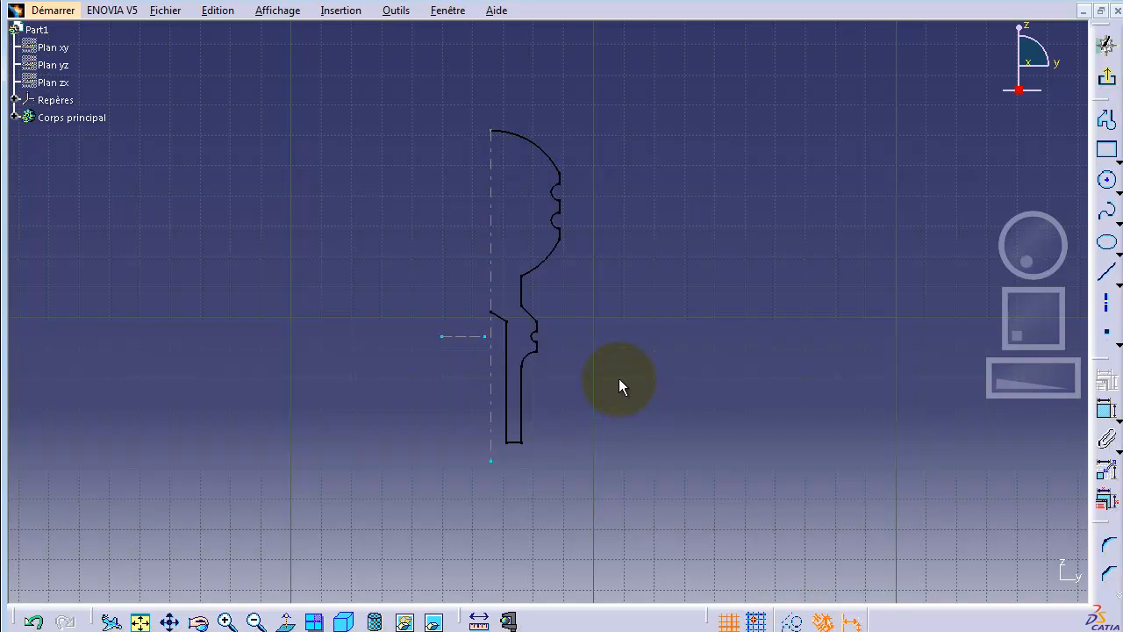
Leave the sketch, revolve the half profile 360° about the sketch axis and update the part
left_click(1108, 82)
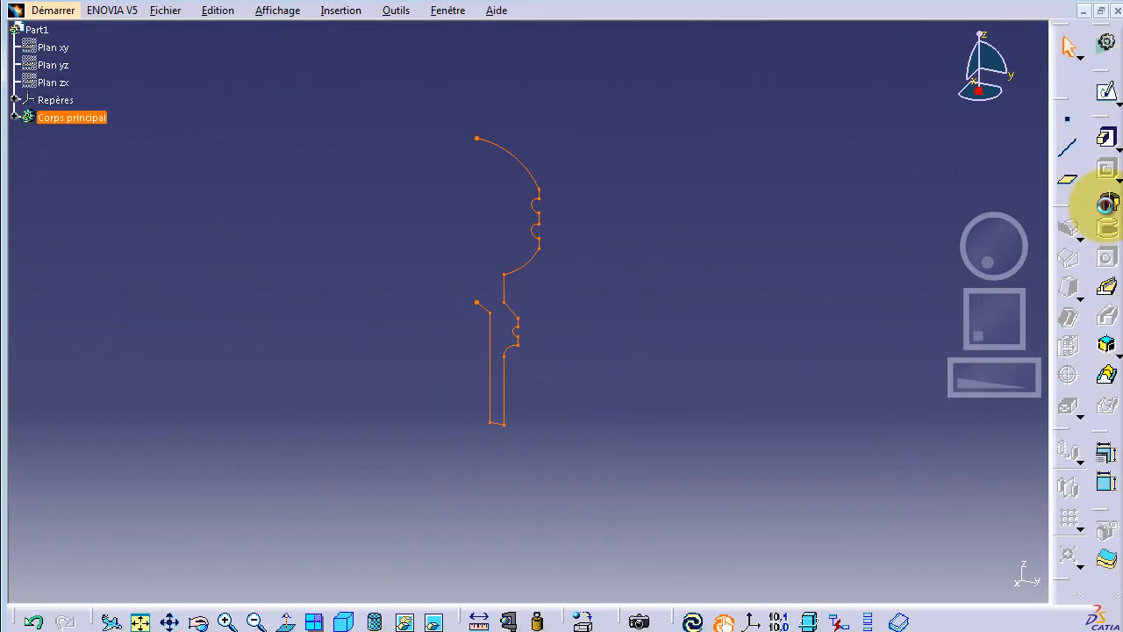
left_click(1109, 201)
left_click(869, 626)
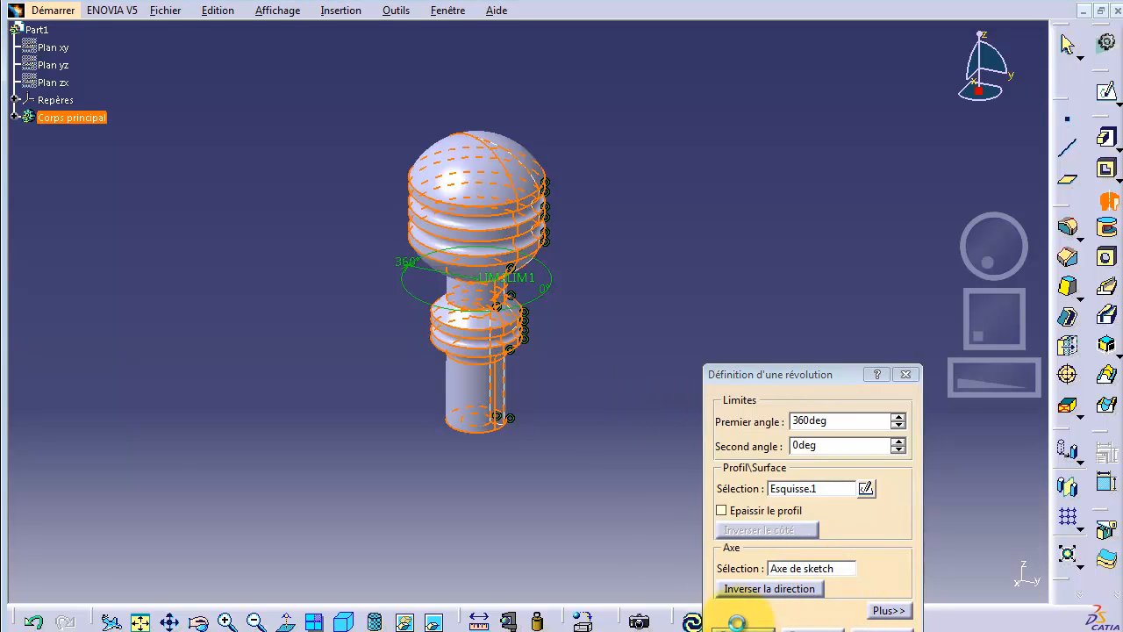
left_click(742, 628)
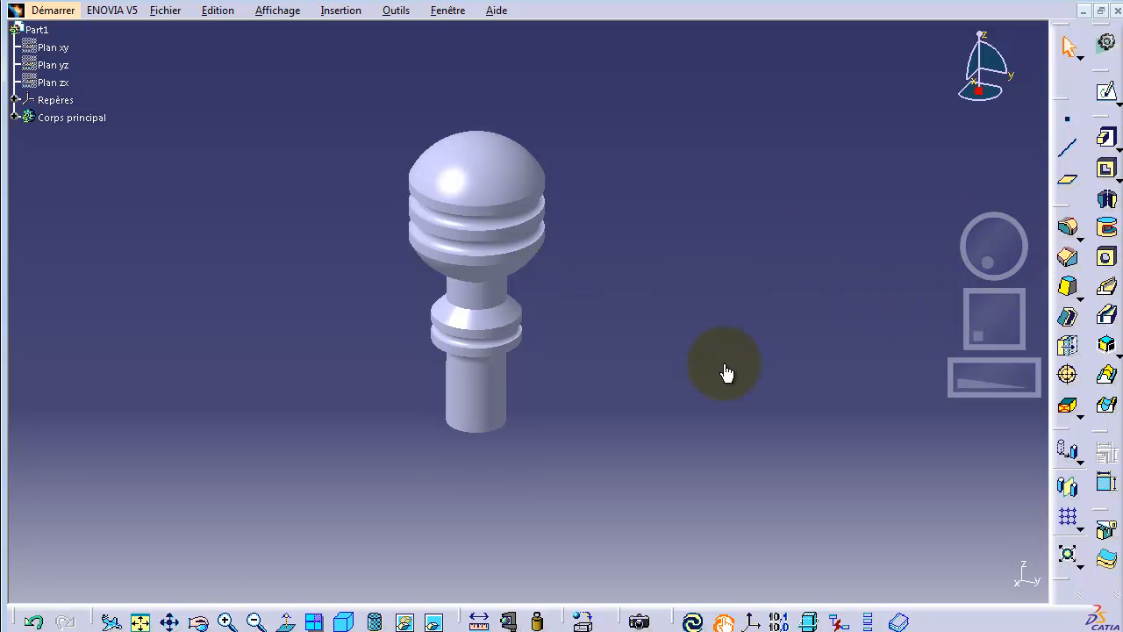
left_click(140, 622)
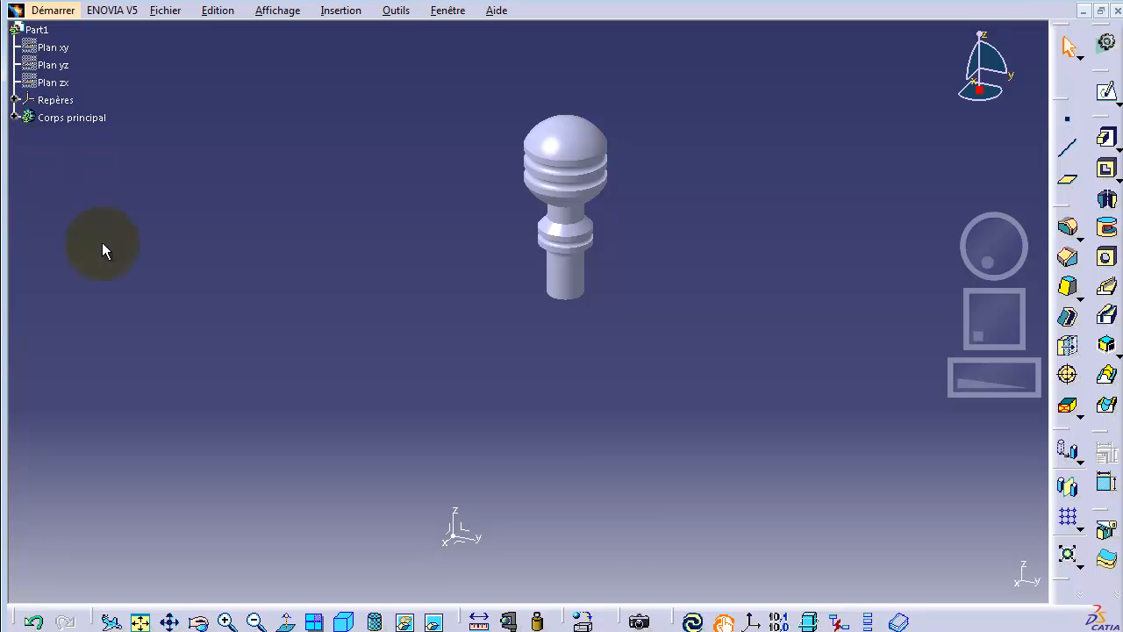
left_click(692, 622)
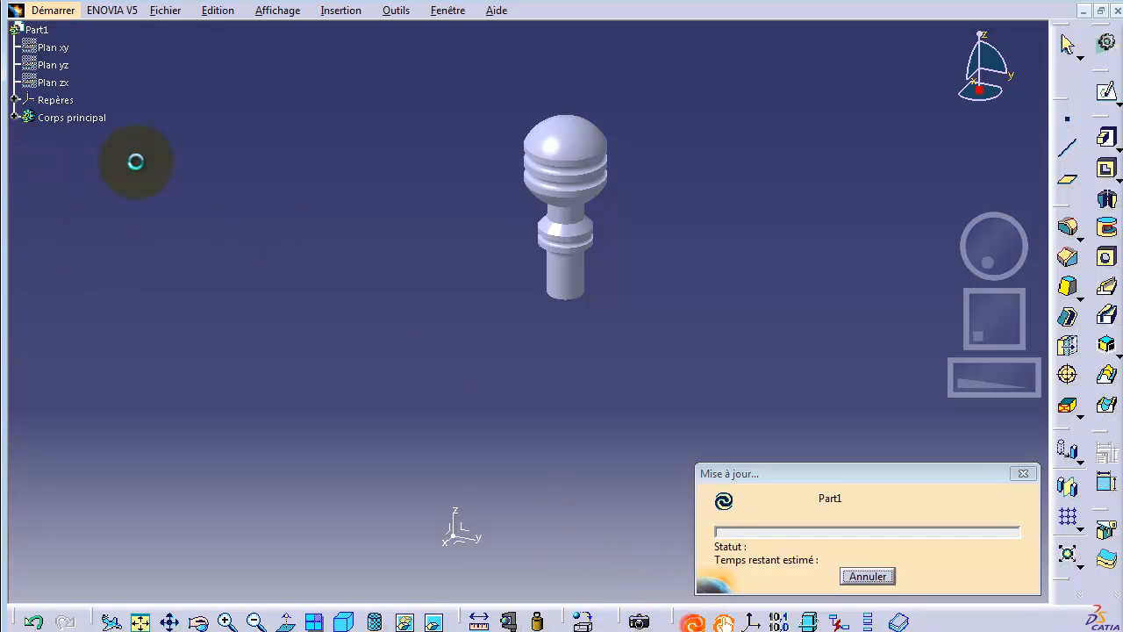
Reopen the revolution's sketch and fix the whole profile together with its centre lines as a rigid group
left_click(15, 117)
left_click(29, 134)
double_click(87, 151)
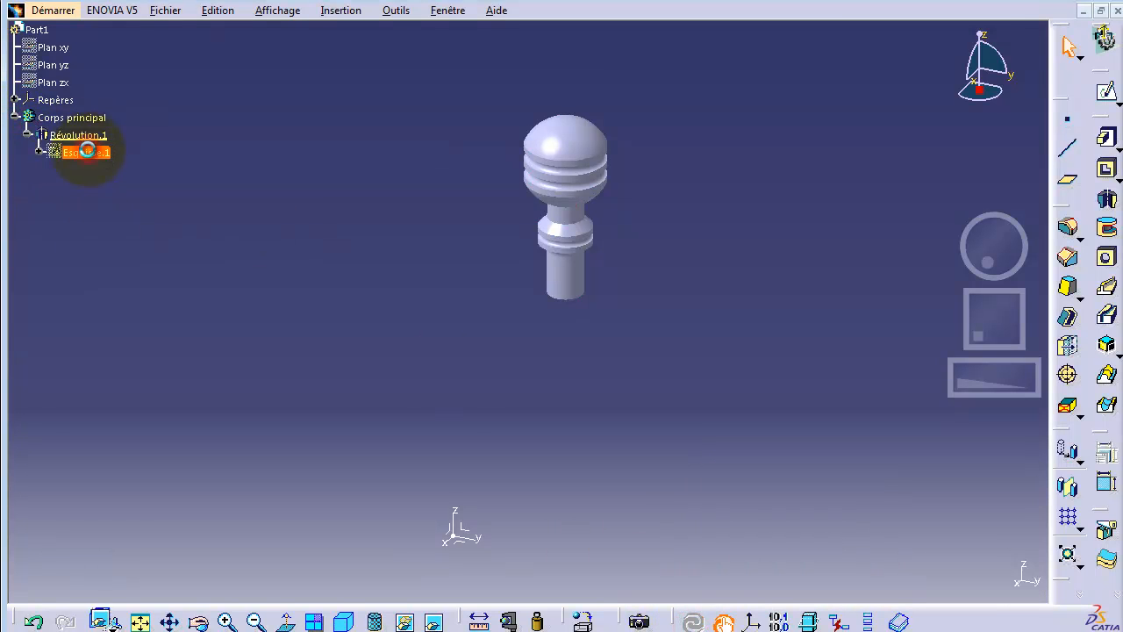
left_click_drag(536, 62, 764, 388)
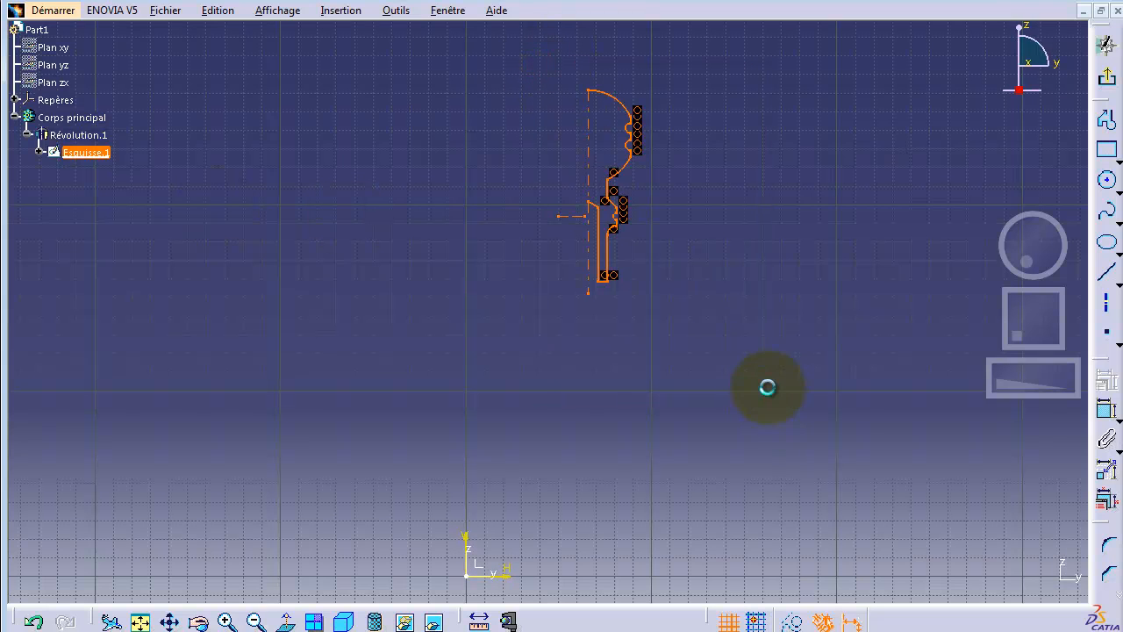
left_click(1109, 441)
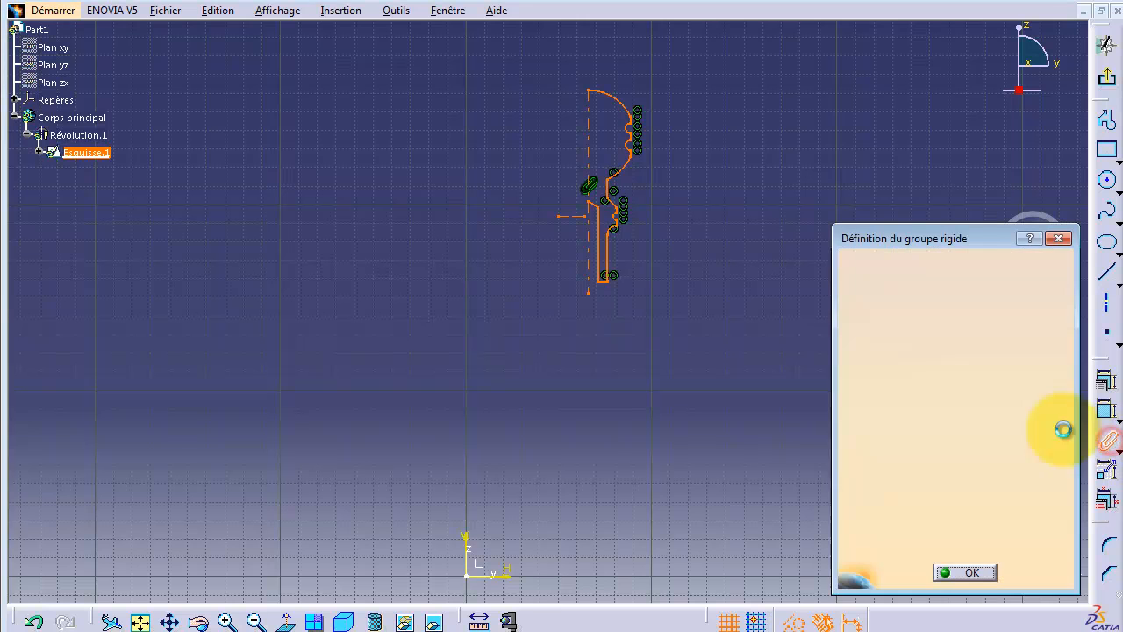
left_click(970, 572)
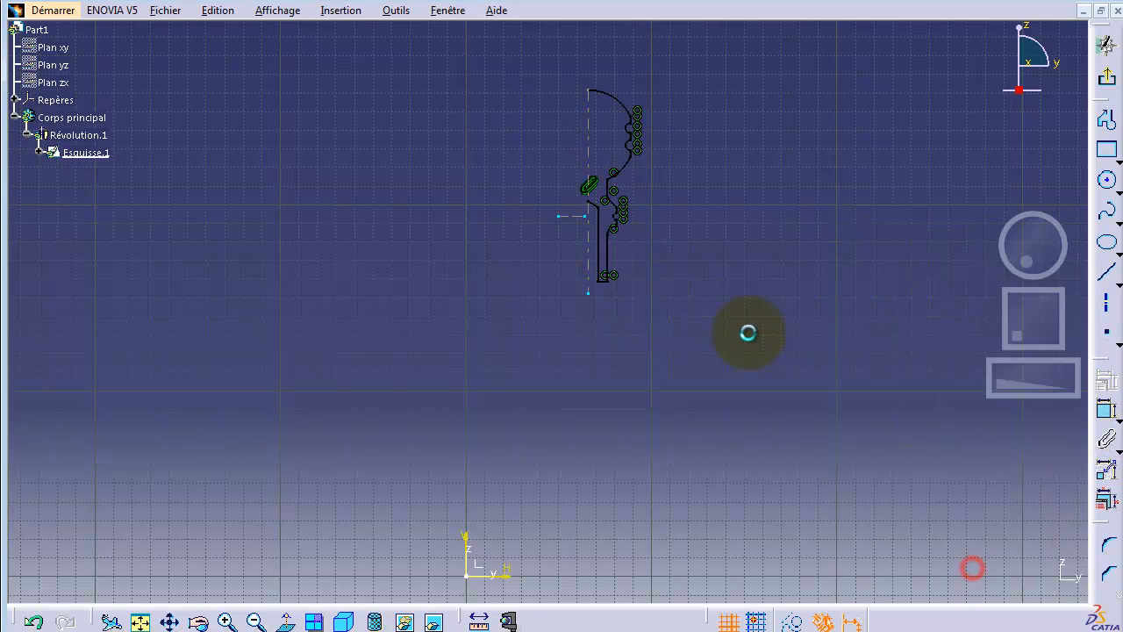
Move the grouped profile down close to the sketch origin
left_click_drag(587, 161, 486, 400)
left_click(396, 474)
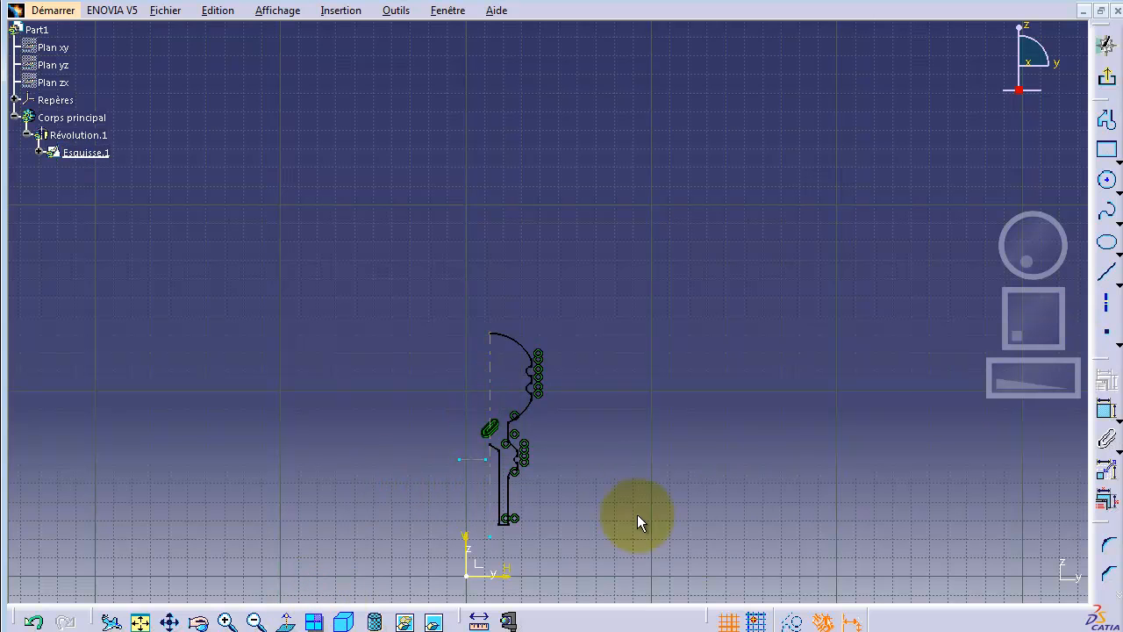
Constrain the profile's vertical centre line to be coincident (Coïncidence) with the sketch's vertical axis
mouse_move(1013, 373)
left_mouse_down()
mouse_move(1097, 379)
mouse_move(1079, 369)
left_mouse_up()
mouse_move(1033, 332)
left_mouse_down()
mouse_move(1047, 300)
mouse_move(1038, 245)
mouse_move(1053, 258)
left_mouse_up()
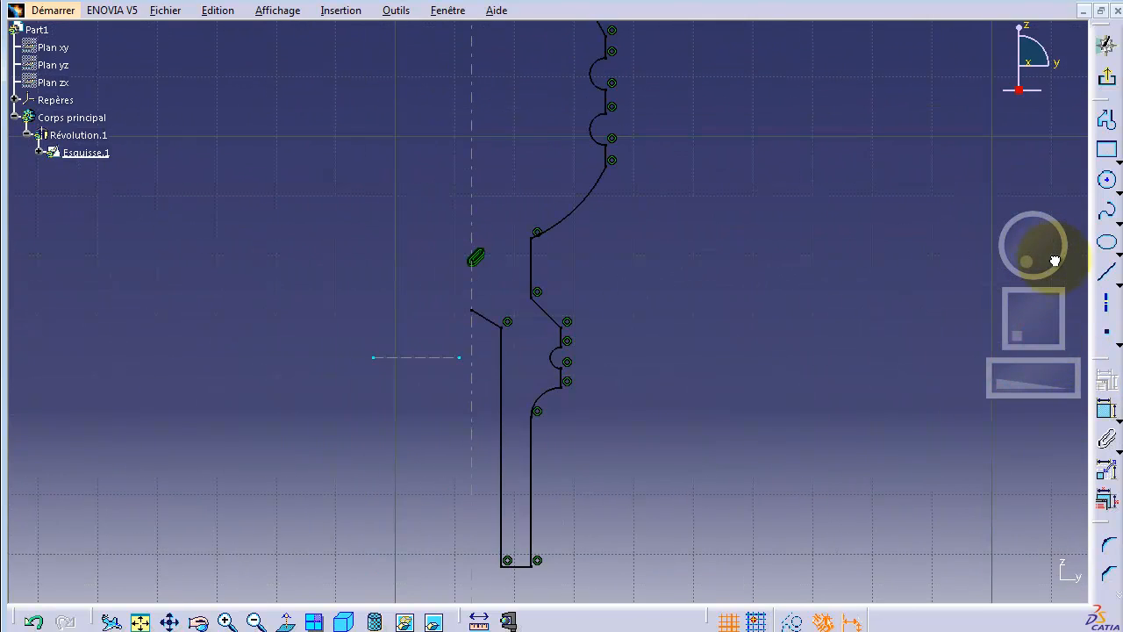
left_click_drag(1029, 379, 959, 378)
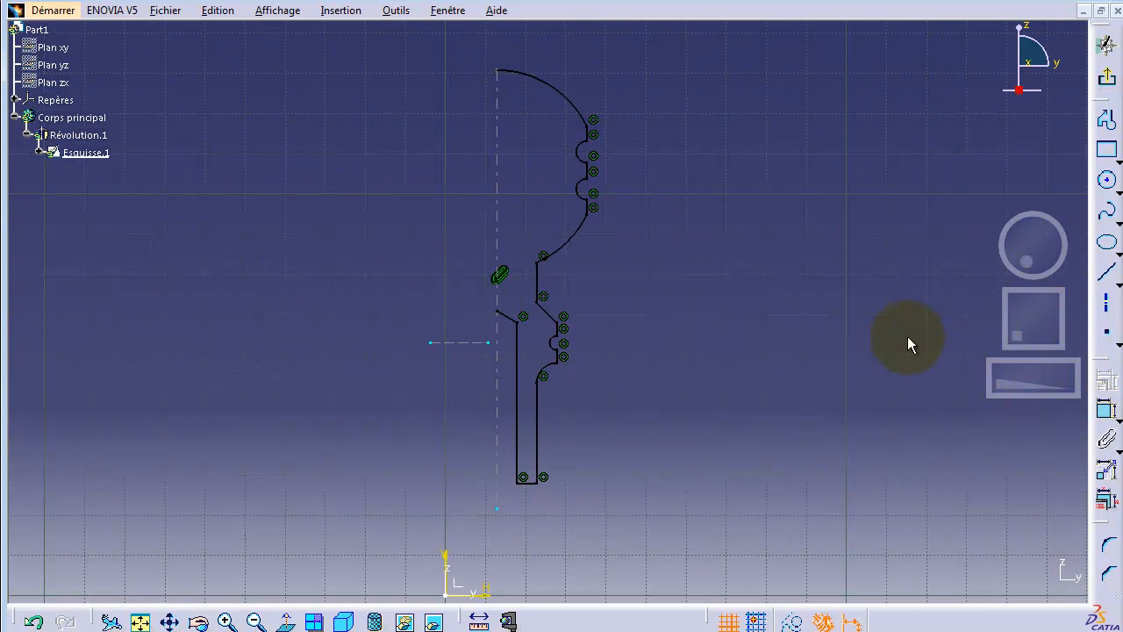
left_click(496, 237)
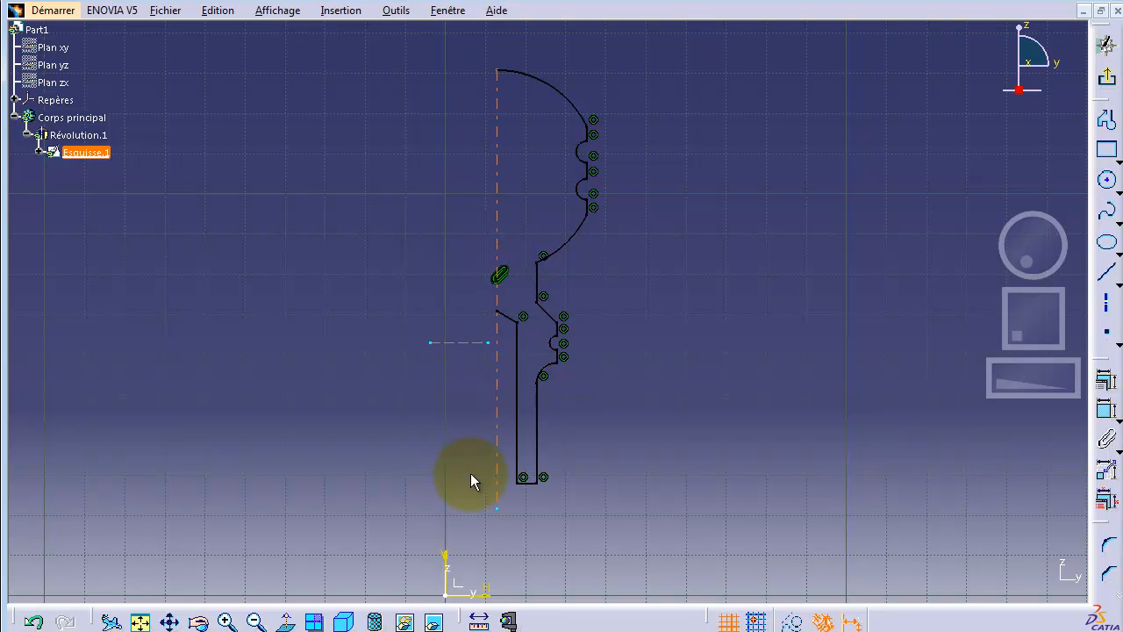
left_click(446, 554, "ctrl")
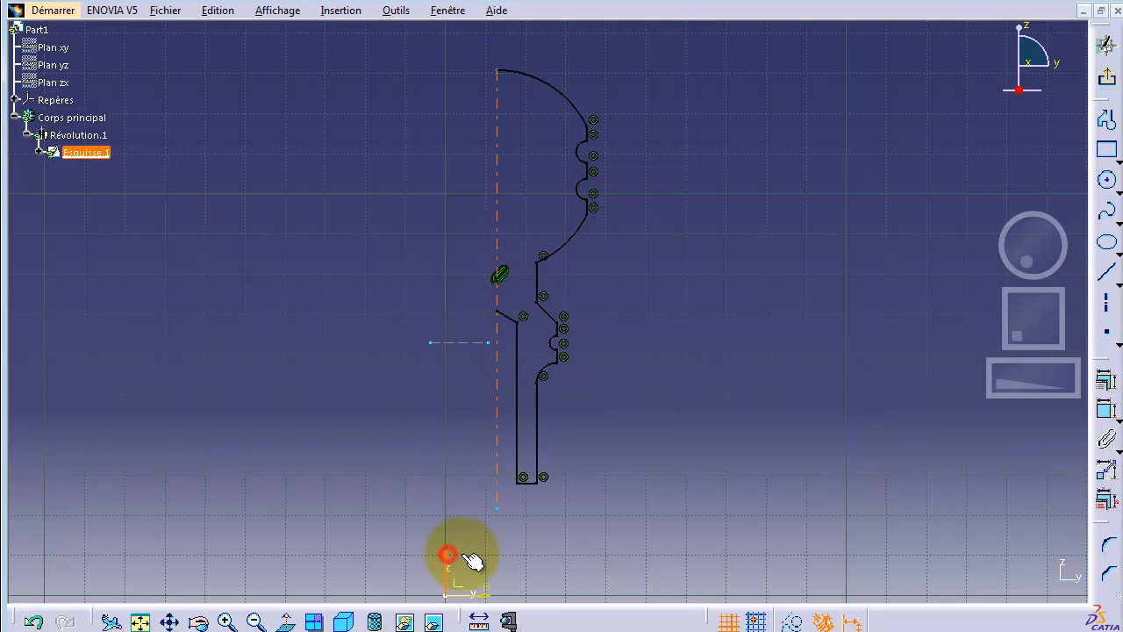
left_click(1105, 379)
left_click(990, 410)
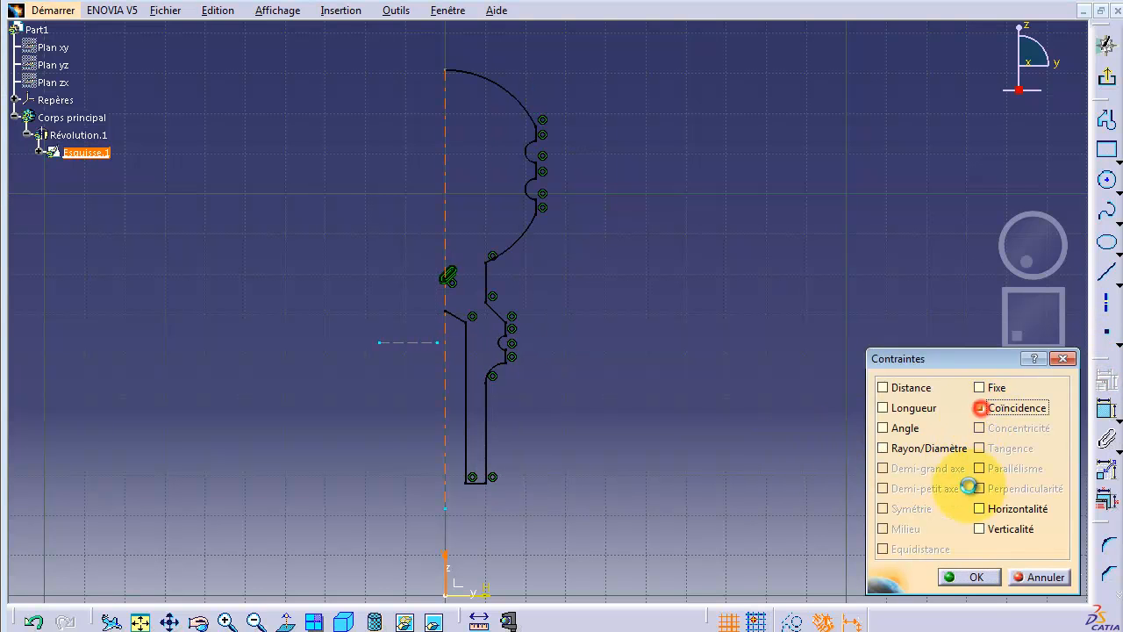
left_click(974, 577)
left_click(872, 518)
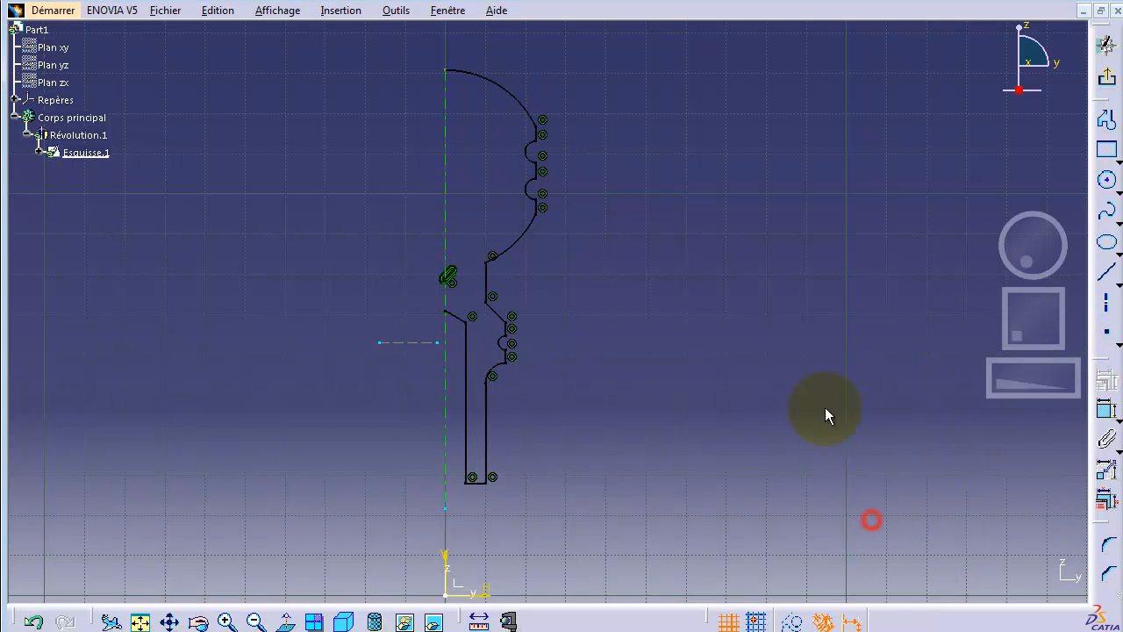
Slide the grouped profile along the vertical axis to test its remaining freedom of movement
left_click(446, 161)
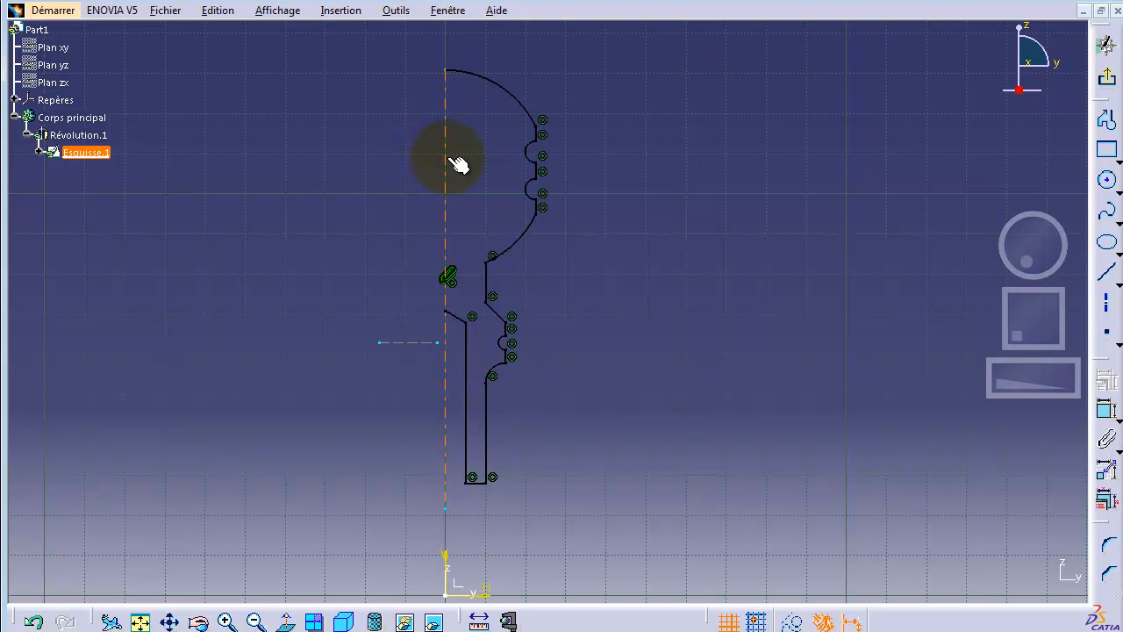
mouse_move(457, 165)
middle_mouse_down()
mouse_move(454, 301)
mouse_move(465, 356)
middle_mouse_up()
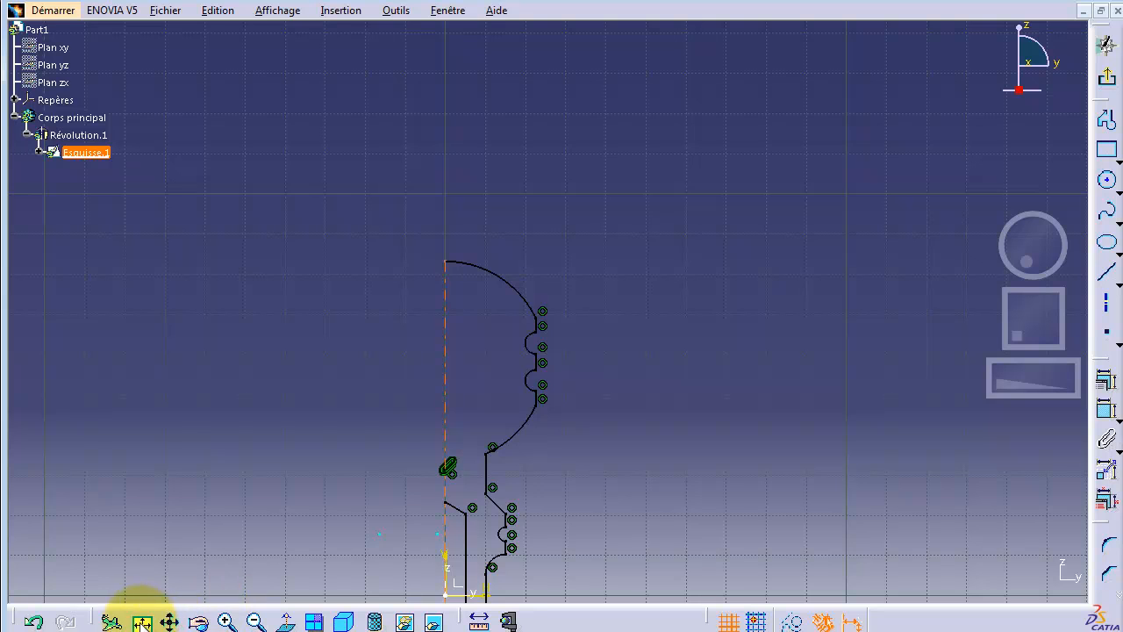
left_click(140, 621)
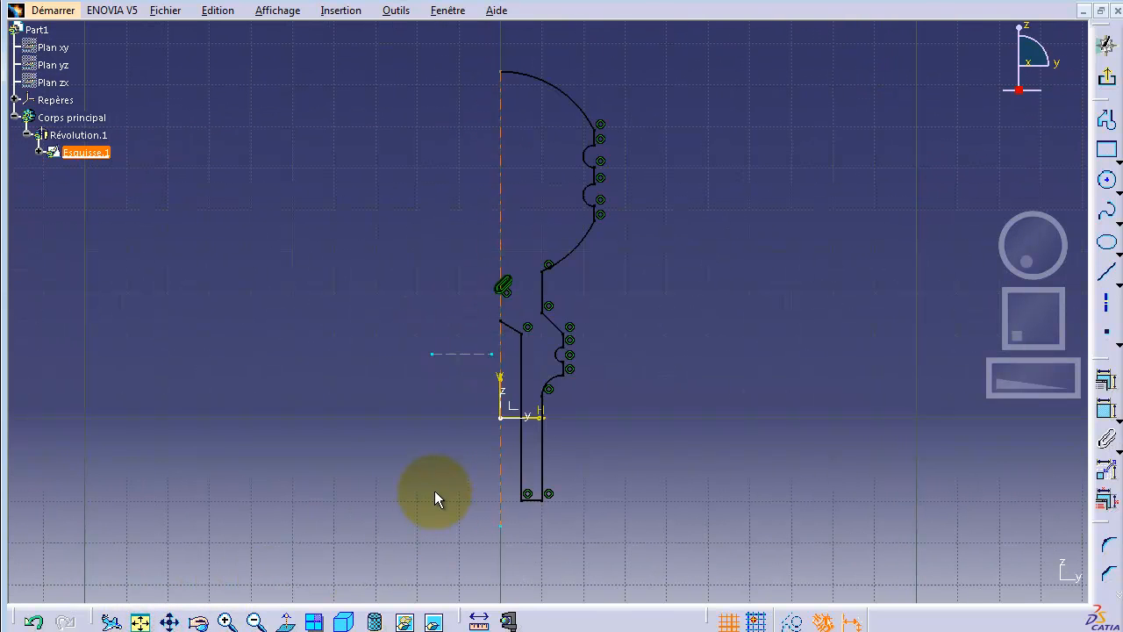
left_click(472, 355)
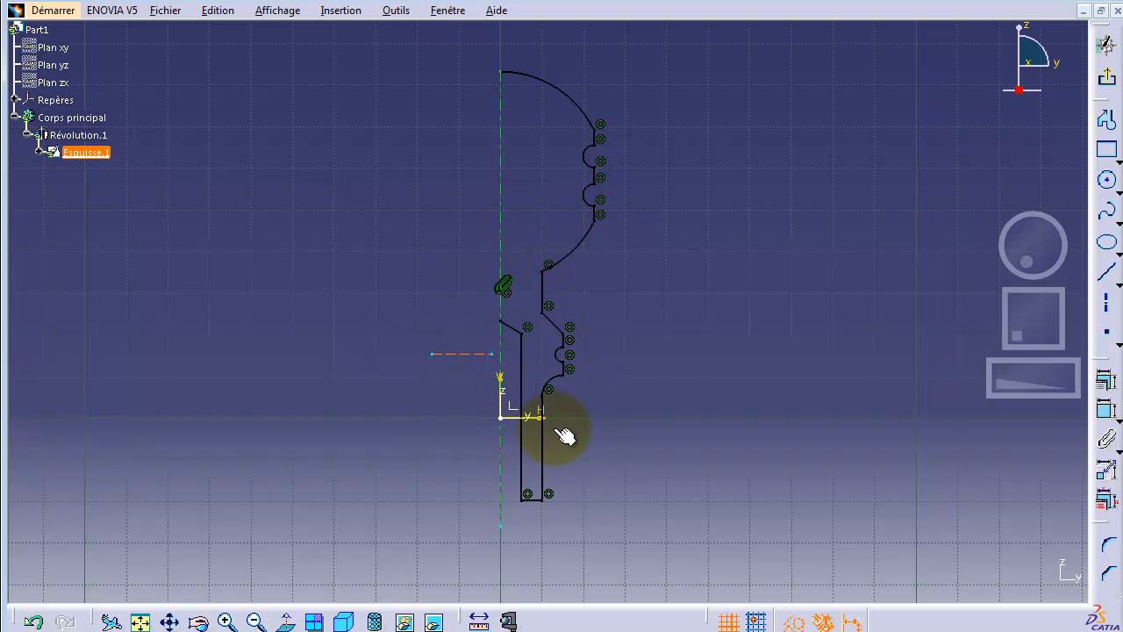
left_click(481, 354)
mouse_move(509, 226)
left_mouse_down()
mouse_move(506, 372)
mouse_move(512, 213)
mouse_move(512, 286)
mouse_move(502, 210)
left_mouse_up()
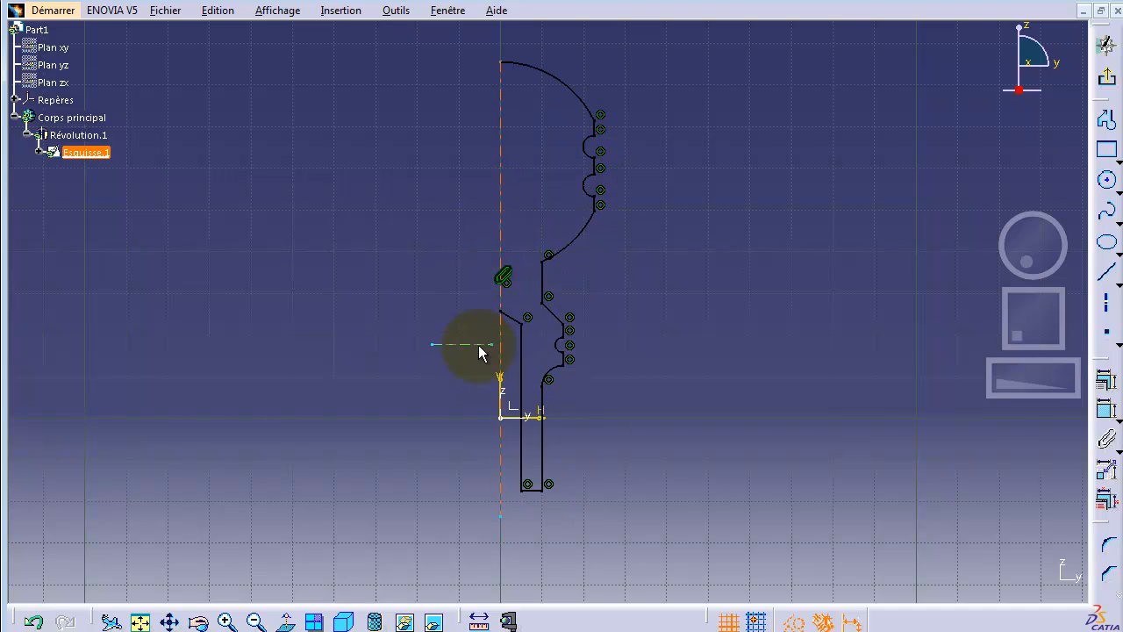
Constrain the short horizontal centre line to be coincident (Coïncidence) with the sketch's horizontal axis
left_click(479, 346)
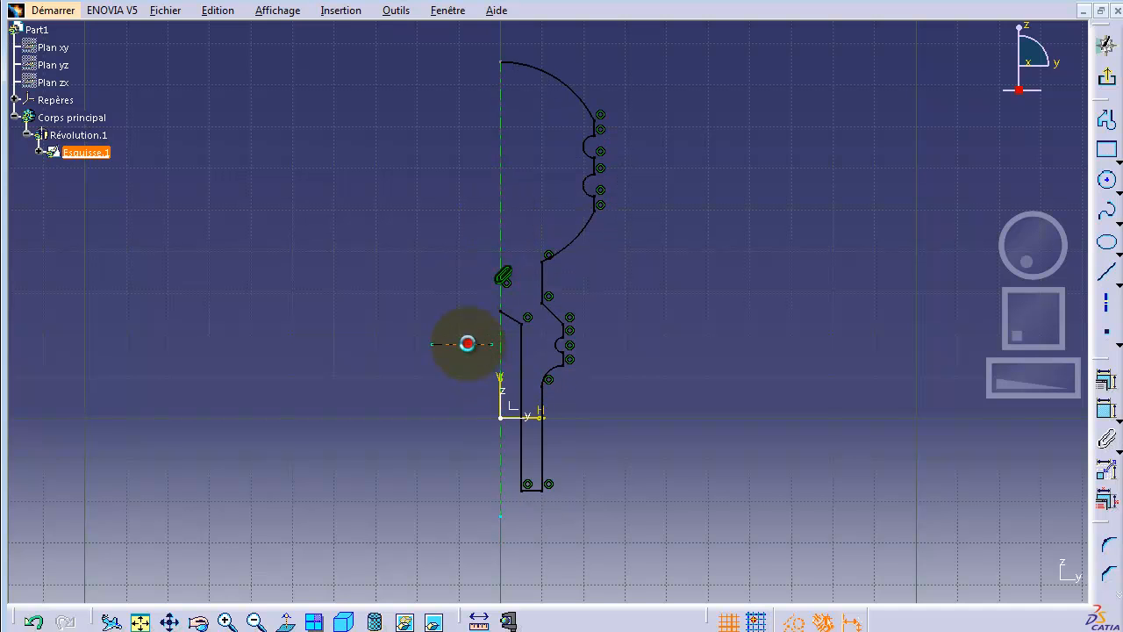
left_click(537, 416, "ctrl")
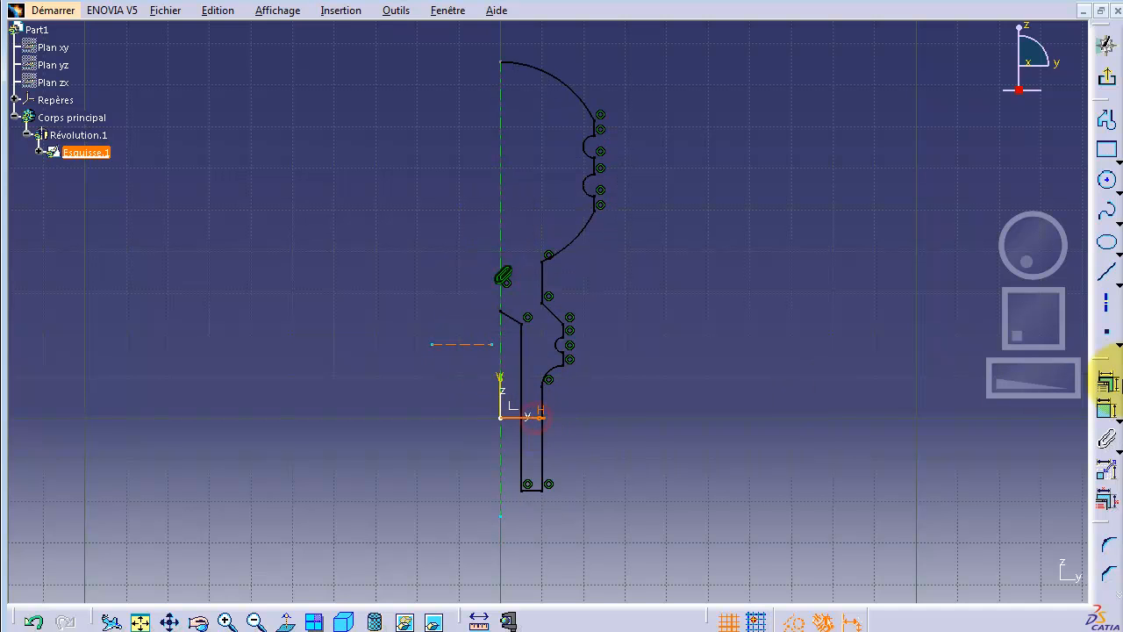
left_click(1106, 379)
left_click(981, 409)
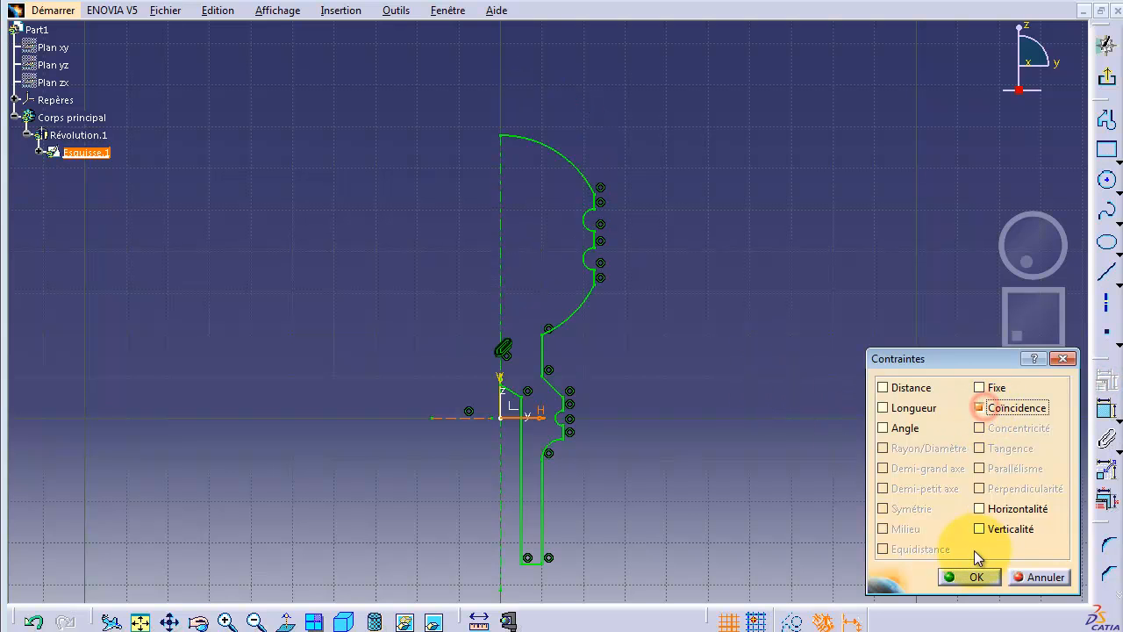
left_click(966, 575)
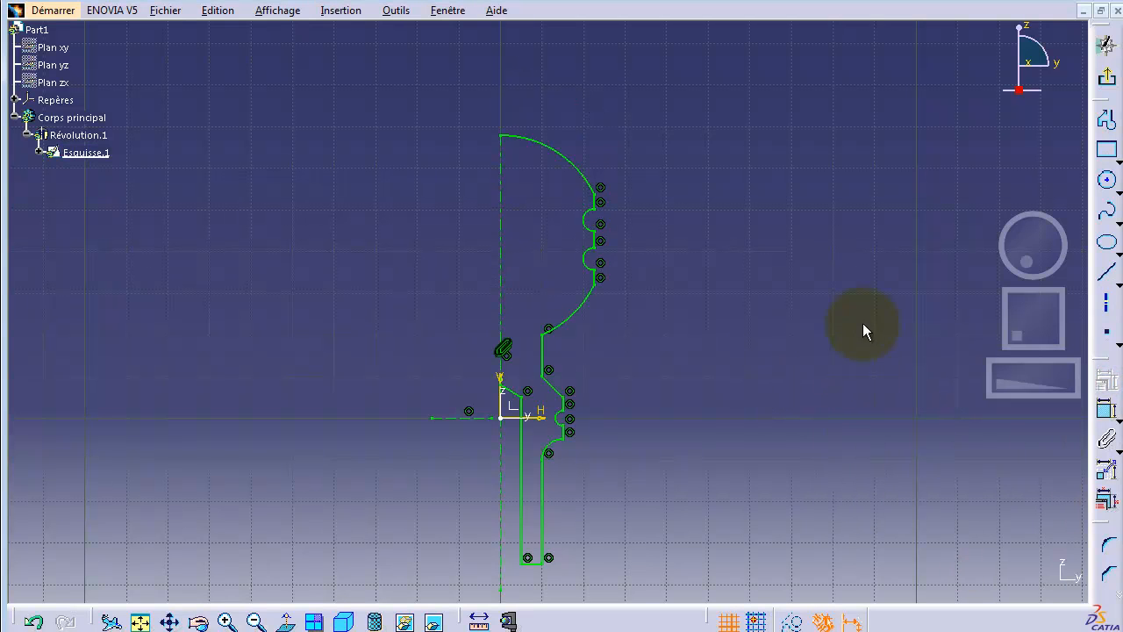
Leave the sketch and update the part to rebuild the revolved knob
left_click(1107, 83)
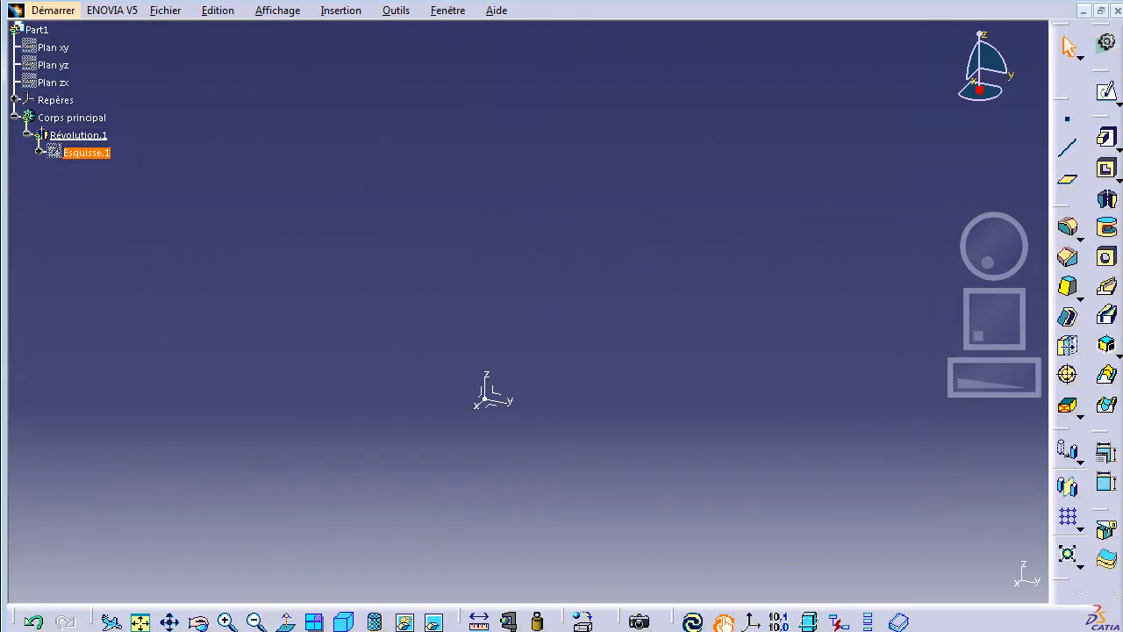
left_click(692, 622)
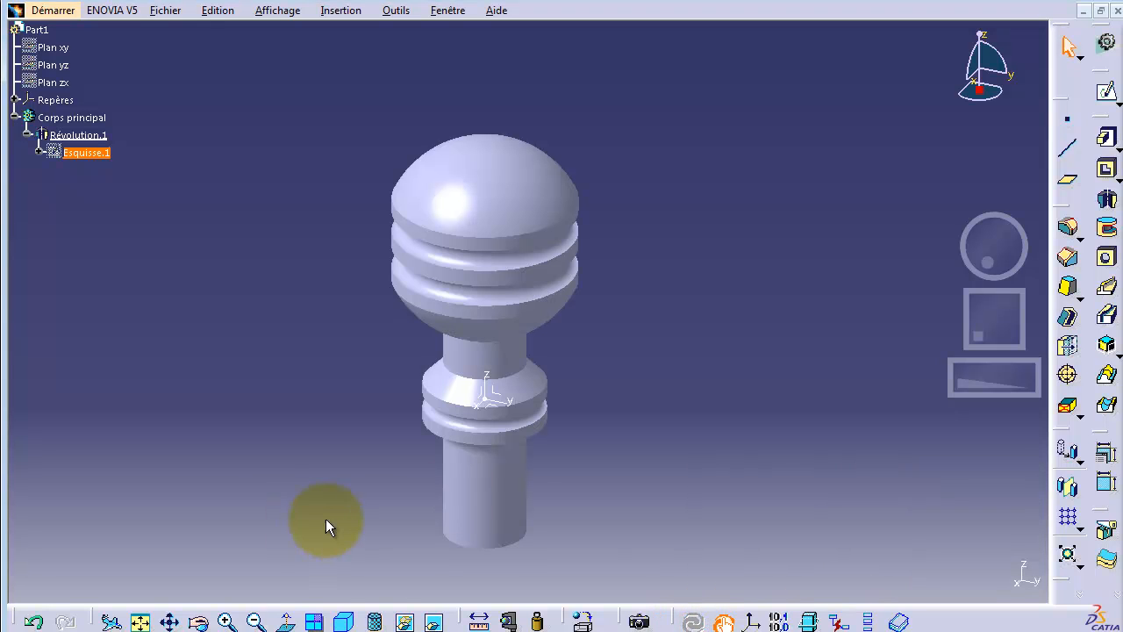
left_click(614, 427)
left_click_drag(969, 252, 965, 281)
mouse_move(972, 243)
left_mouse_down()
mouse_move(972, 273)
mouse_move(993, 251)
left_mouse_up()
Reopen the revolution's sketch to check the profile's position relative to the origin, and leave it without changes
left_click(71, 153)
double_click(71, 153)
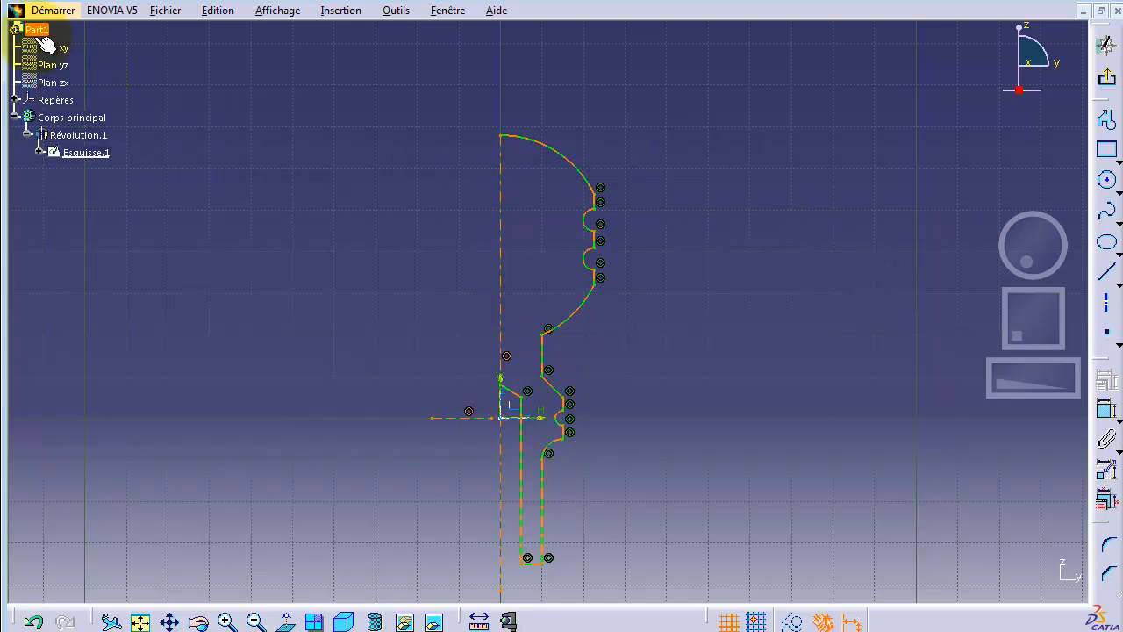
left_click(1109, 81)
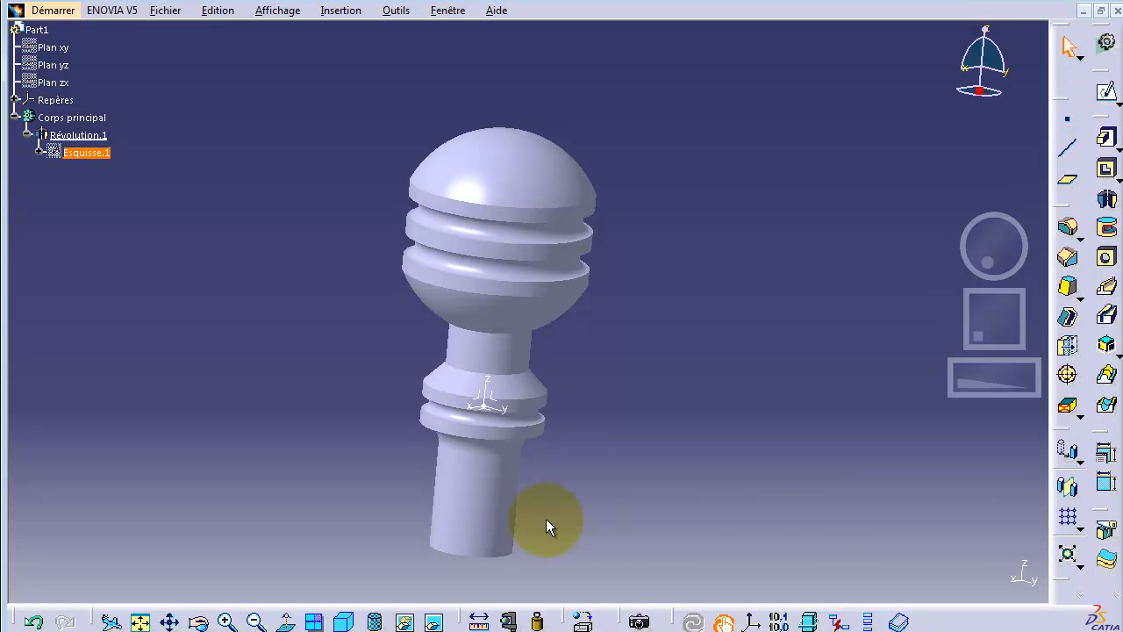
Start a simple 10 mm hole on the zx plane at the origin with its extension set to Jusqu'au dernier
left_click(485, 402)
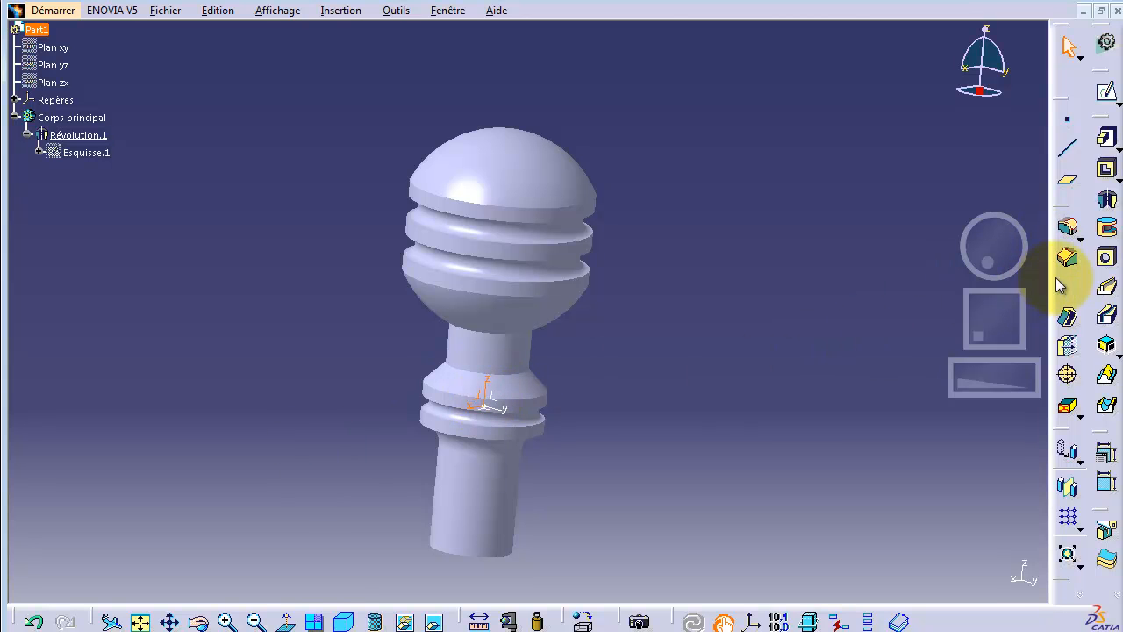
left_click(1107, 257)
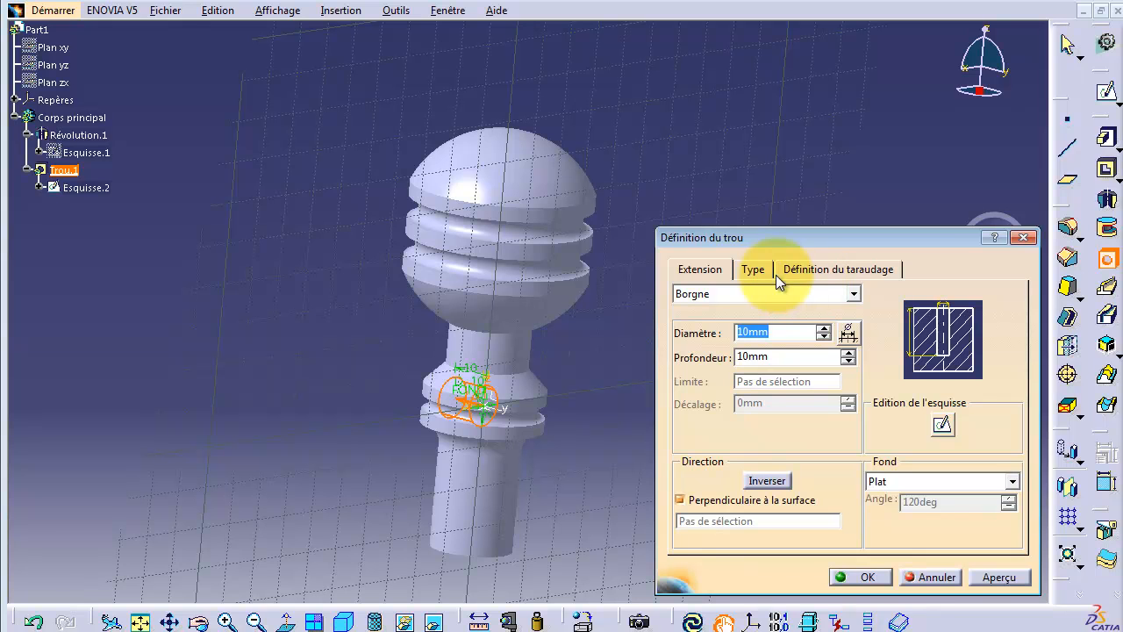
left_click(853, 294)
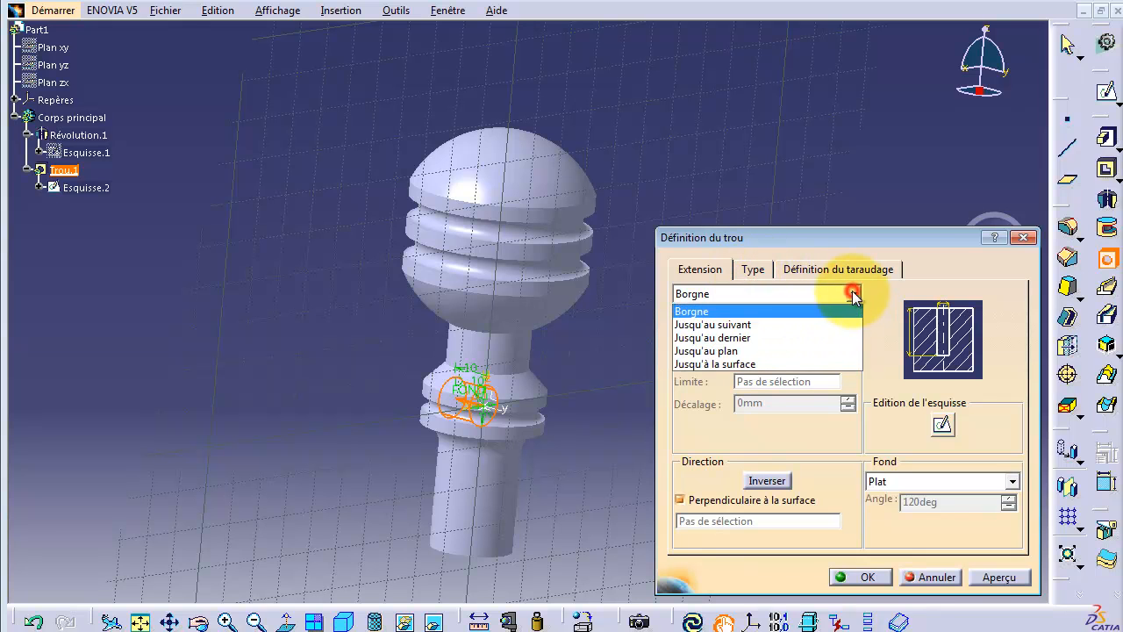
left_click(830, 337)
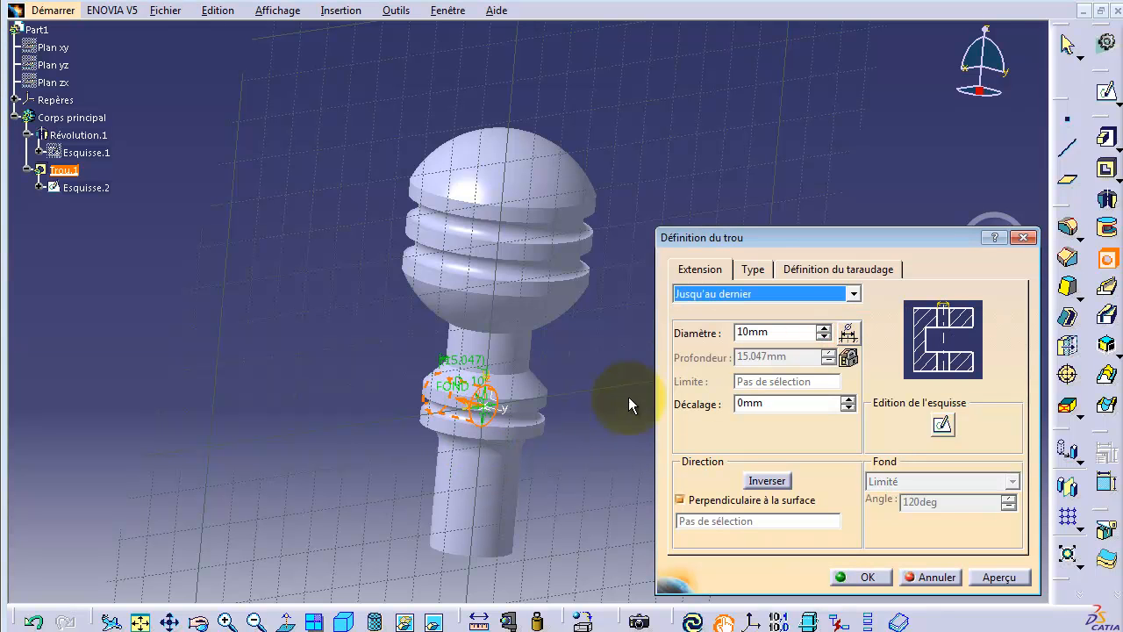
left_click(752, 269)
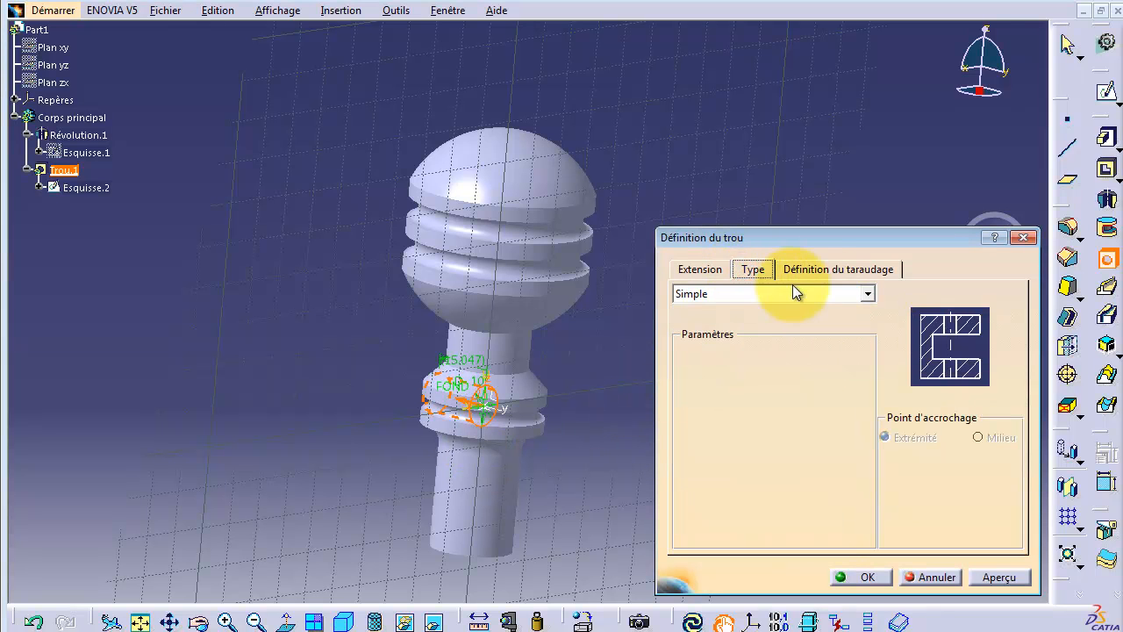
left_click(707, 268)
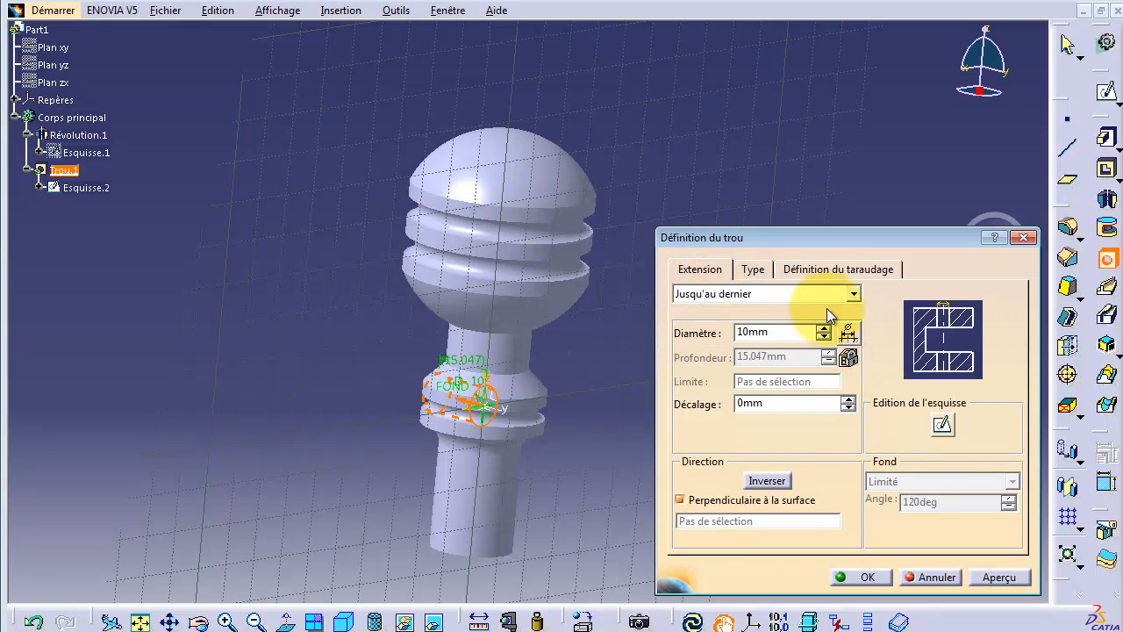
Make the hole tapped with a Métrique Pas Gros M3 thread and a 10 mm tapping depth, and create it
left_click(830, 268)
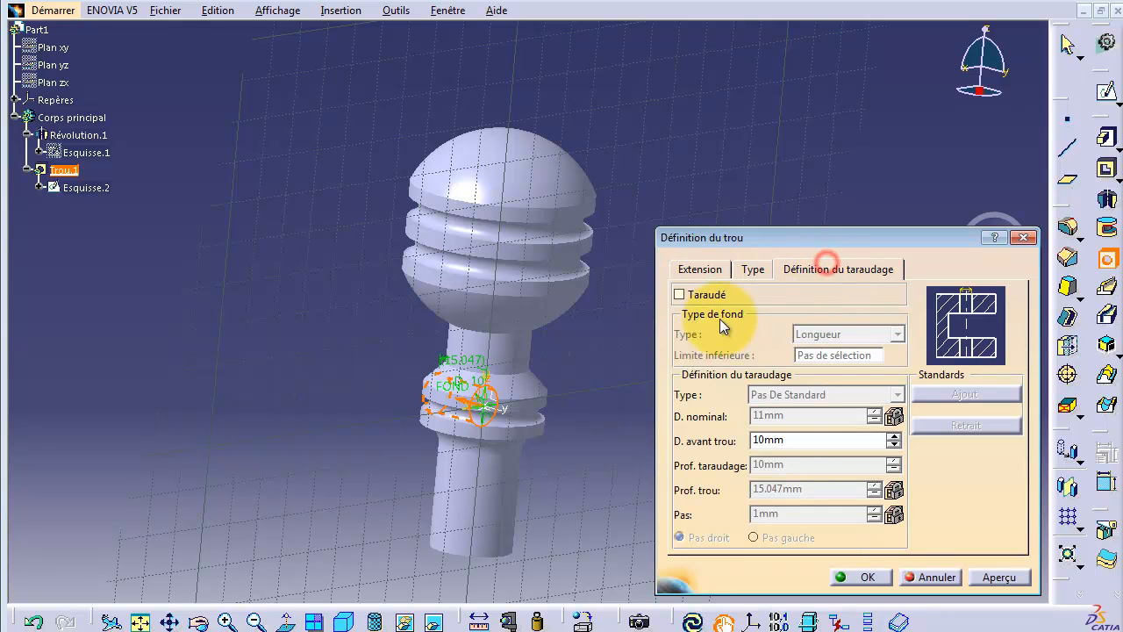
left_click(693, 296)
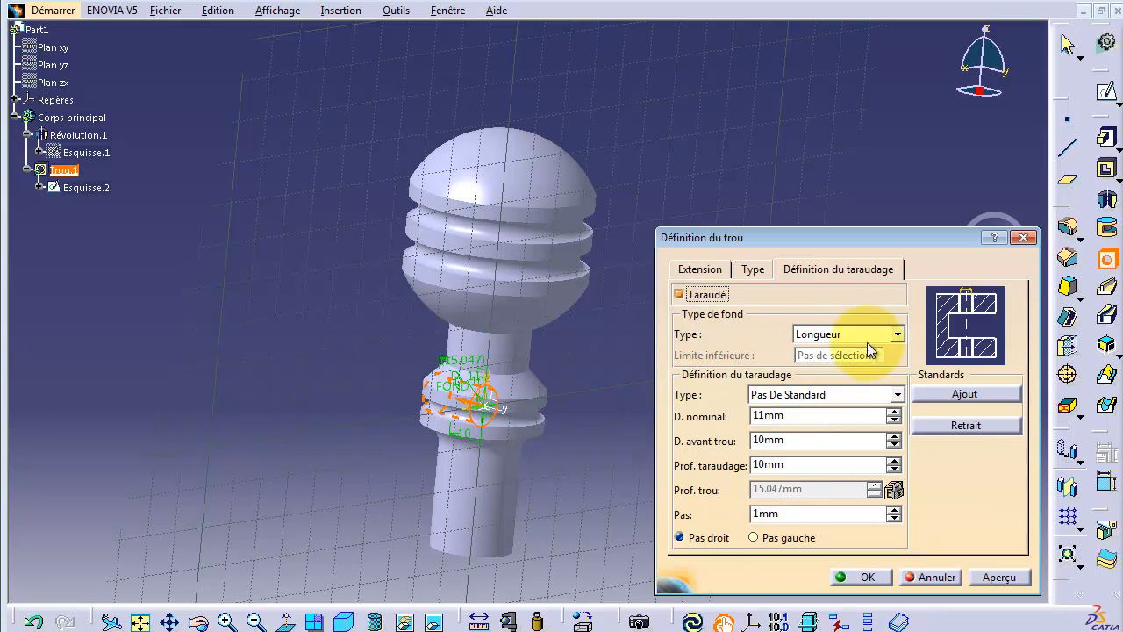
left_click(893, 394)
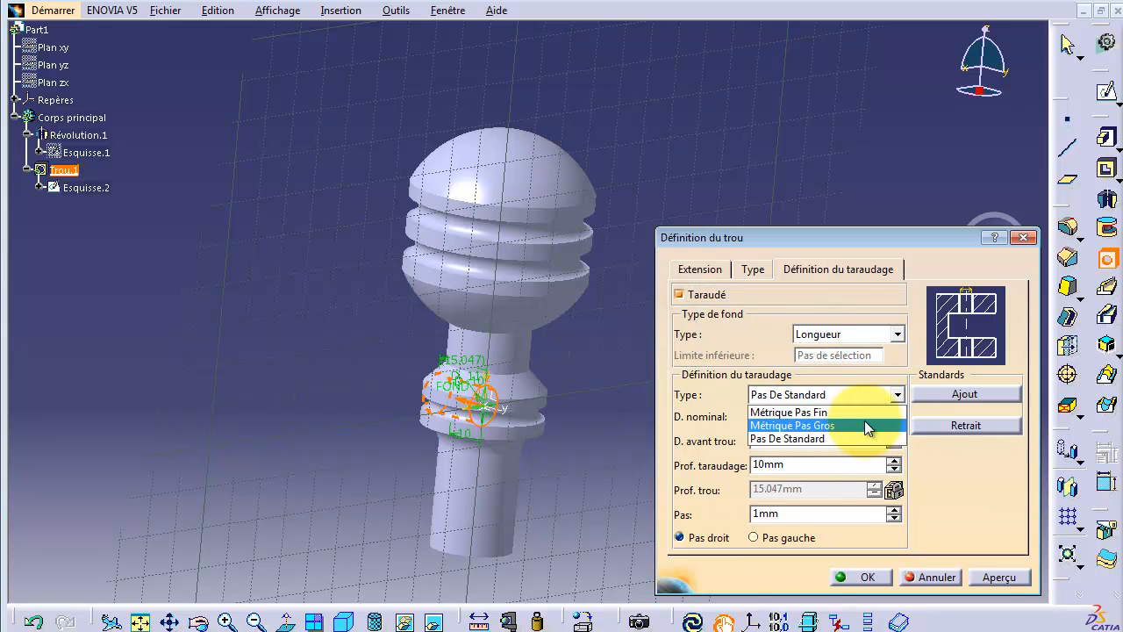
left_click(856, 425)
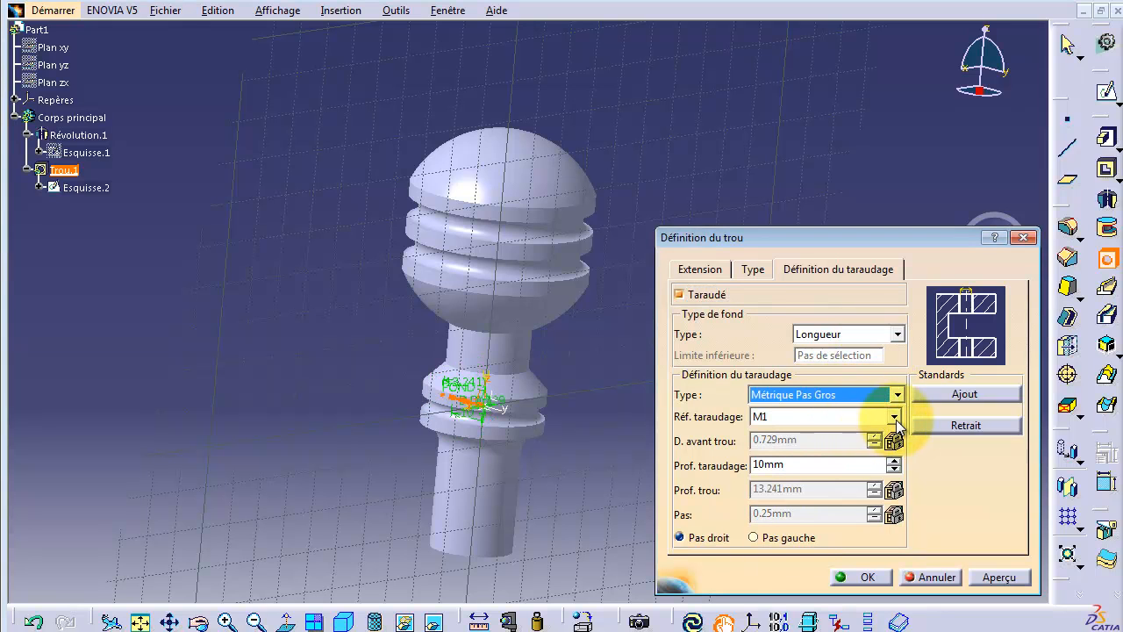
left_click(894, 417)
left_click(824, 524)
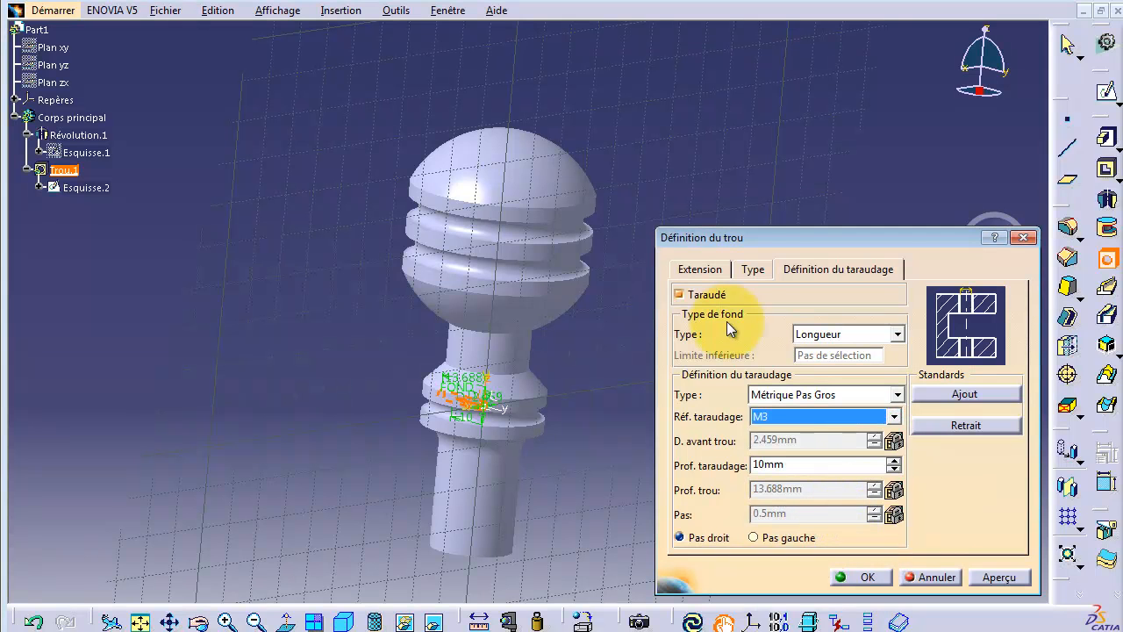
left_click(752, 273)
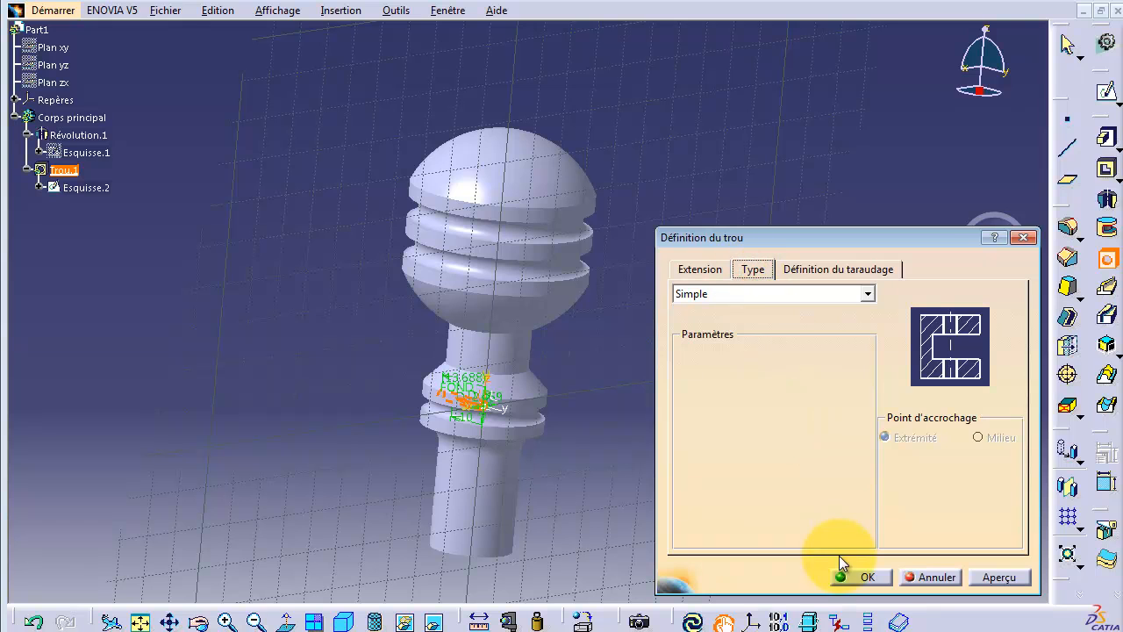
left_click(856, 577)
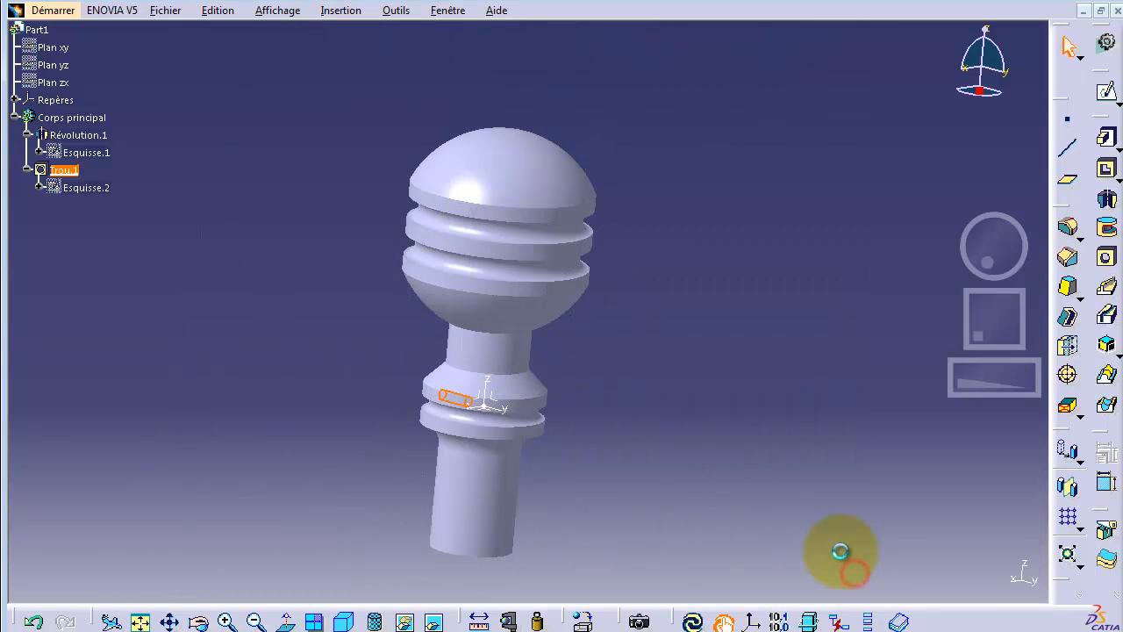
Examine the new hole's position and direction in the lower collar from several angles, including from below
middle_click_drag(983, 243, 1057, 272)
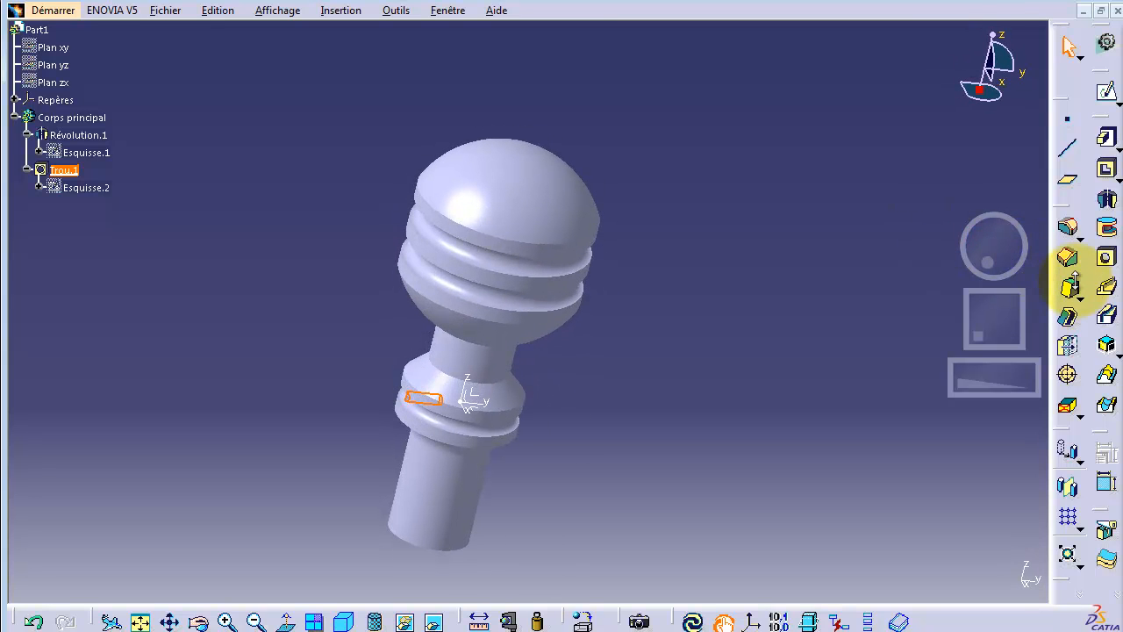
middle_click_drag(973, 244, 1005, 216)
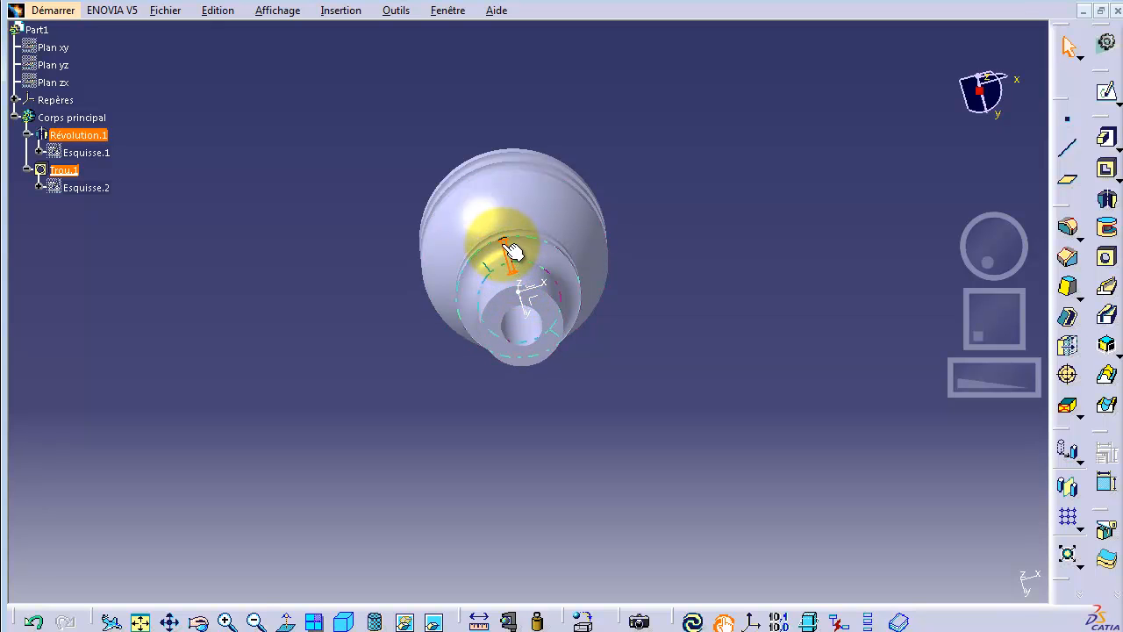
left_click_drag(973, 238, 982, 320)
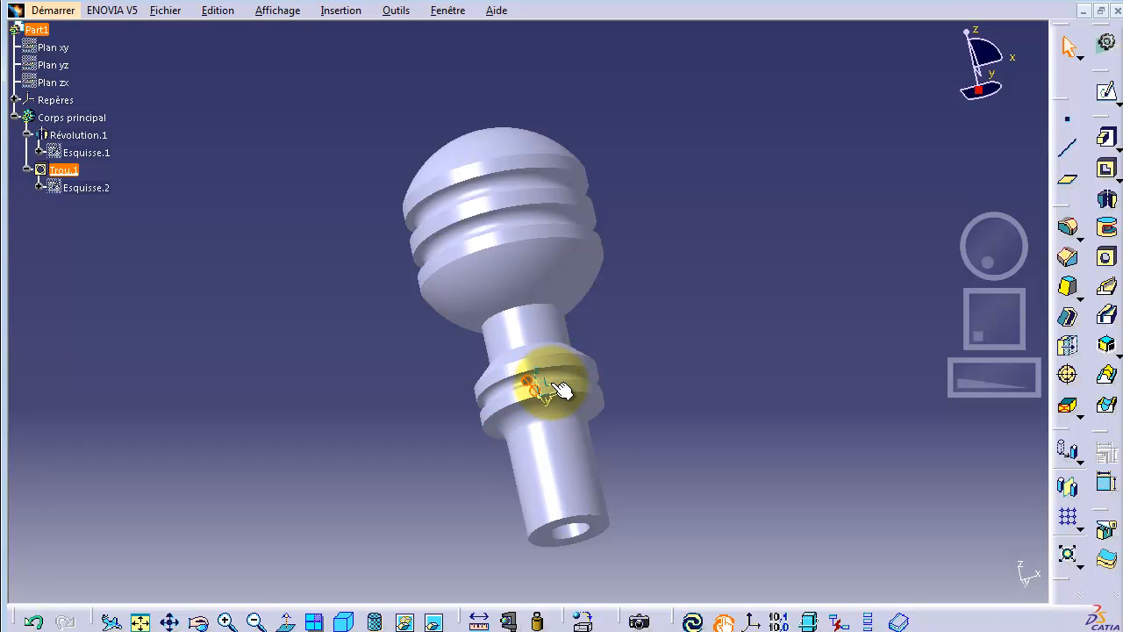
Select the root part and update it
left_click(981, 252)
left_click(37, 31)
left_click(41, 35)
left_click(697, 624)
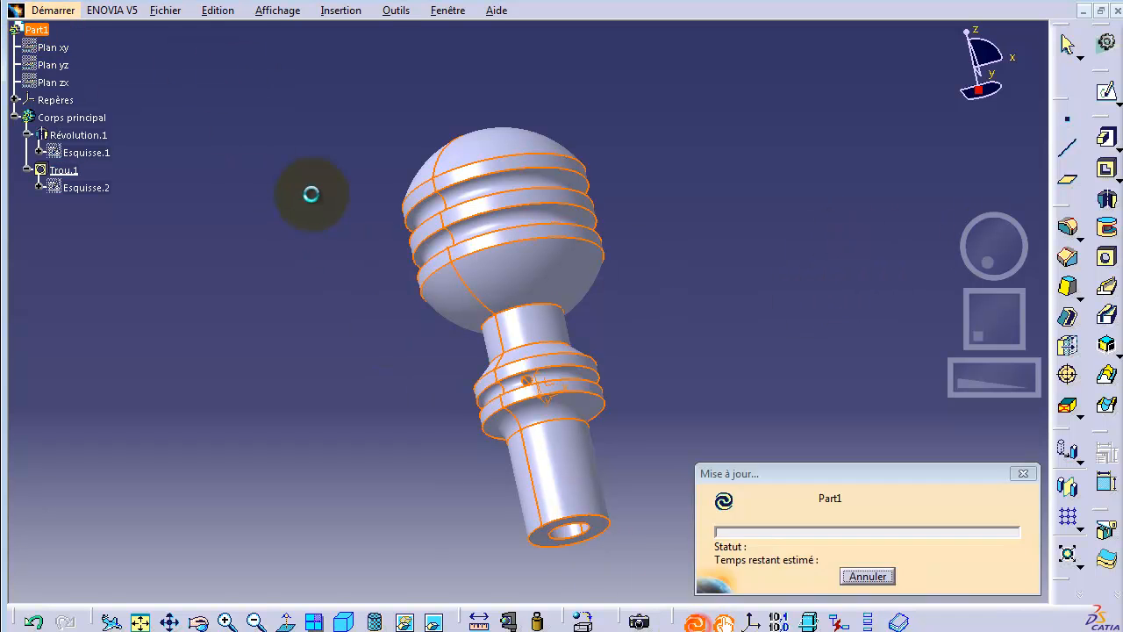
Set the part's product reference to Pomo_nom in its properties
right_click(35, 29)
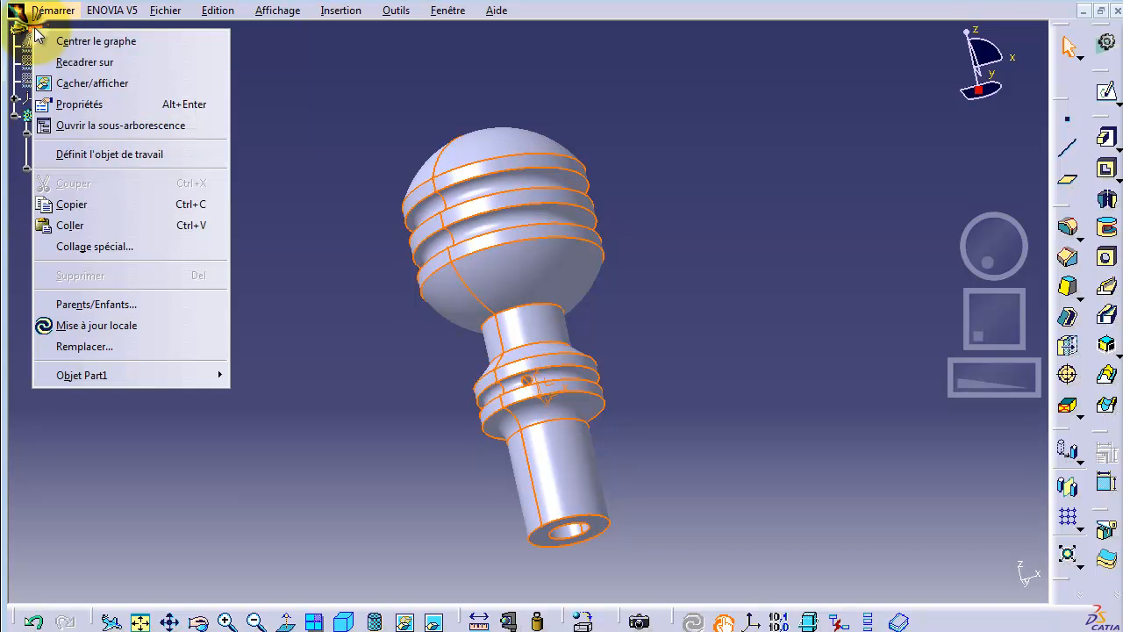
left_click(80, 106)
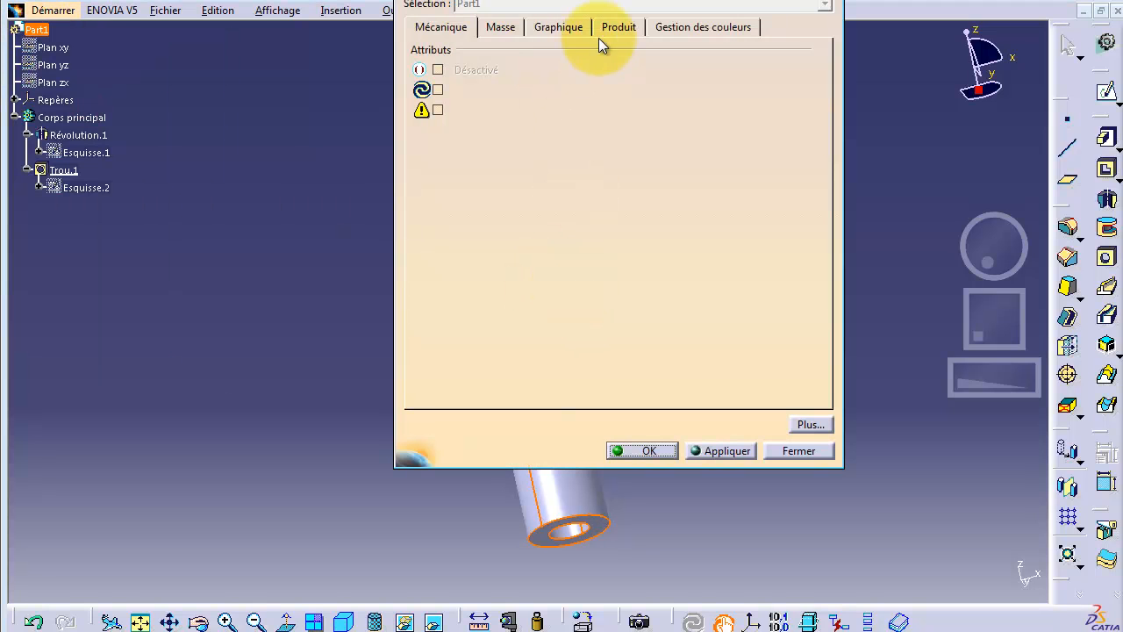
left_click(607, 26)
double_click(531, 166)
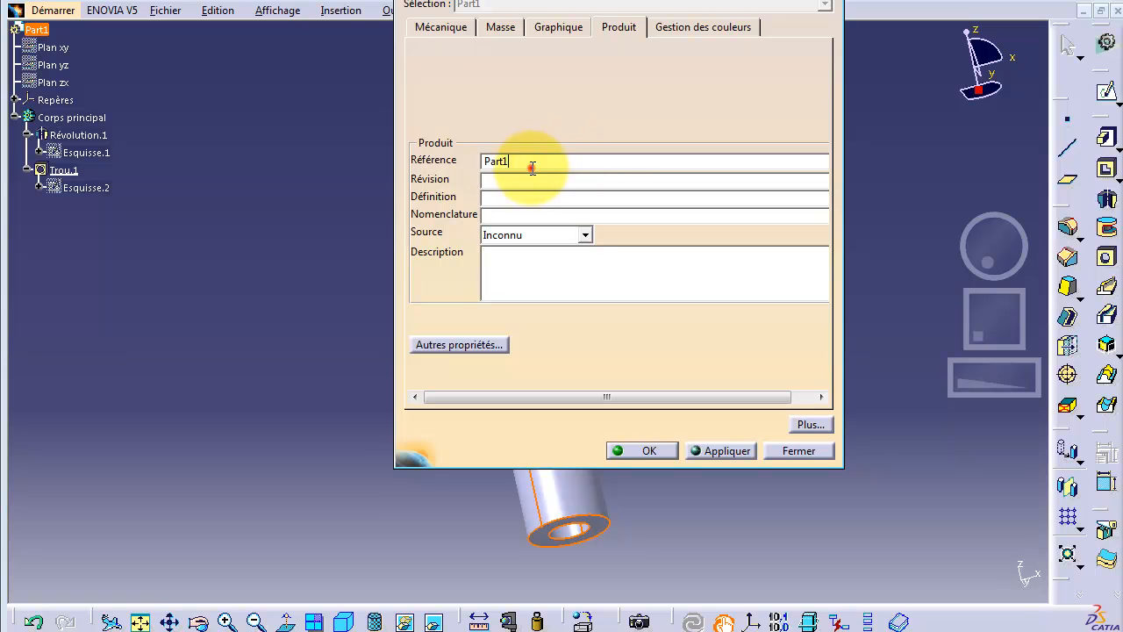
type("Pomo")
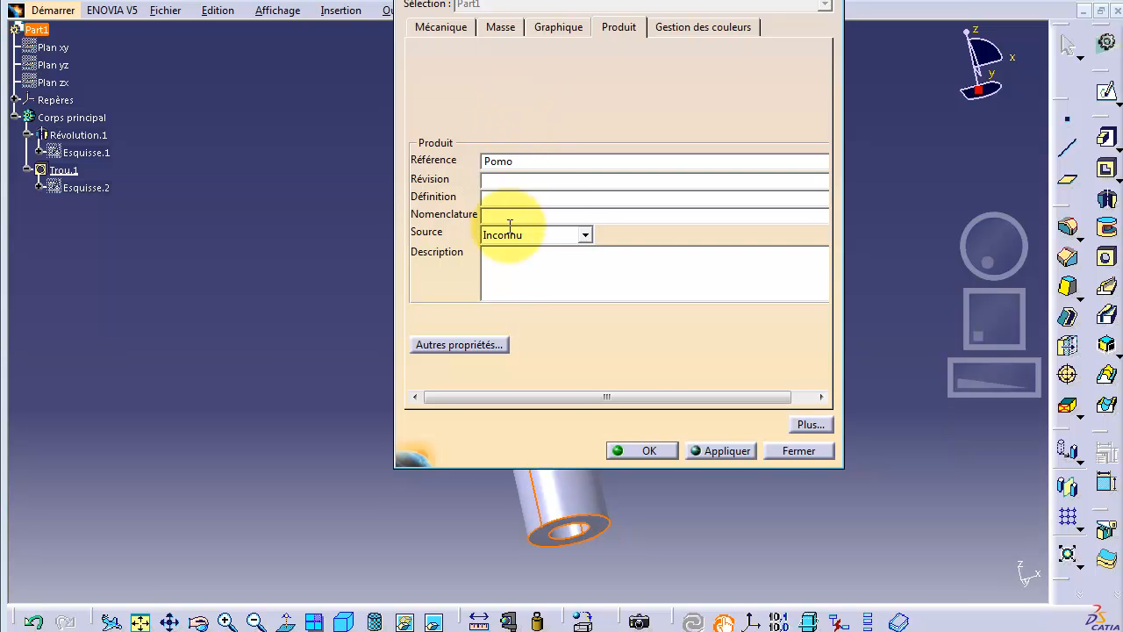
type("11")
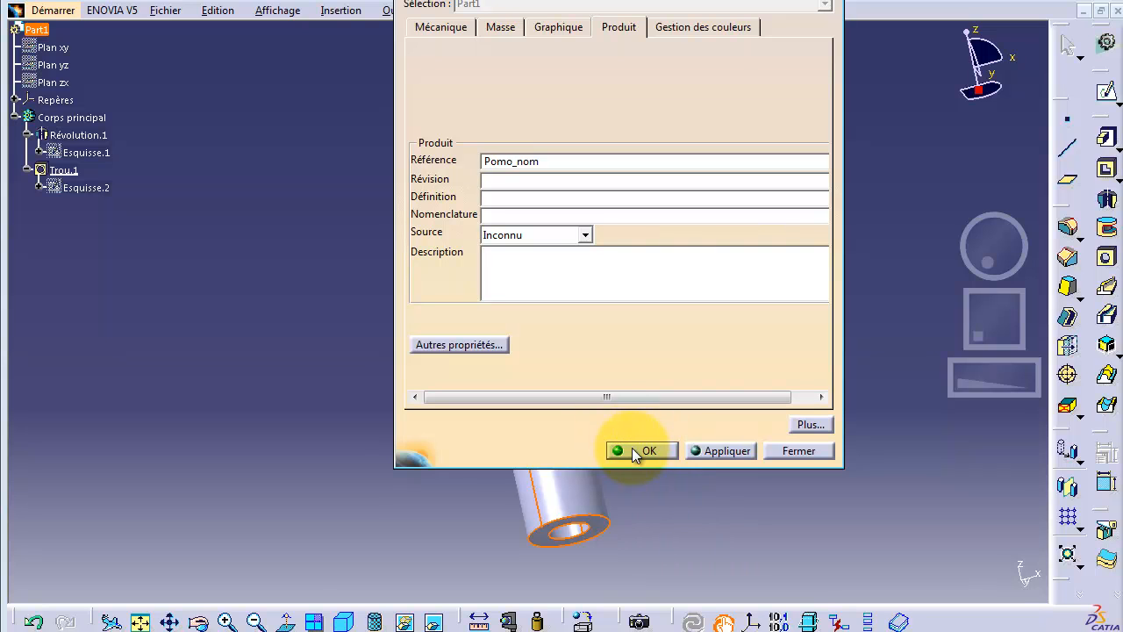
left_click(557, 28)
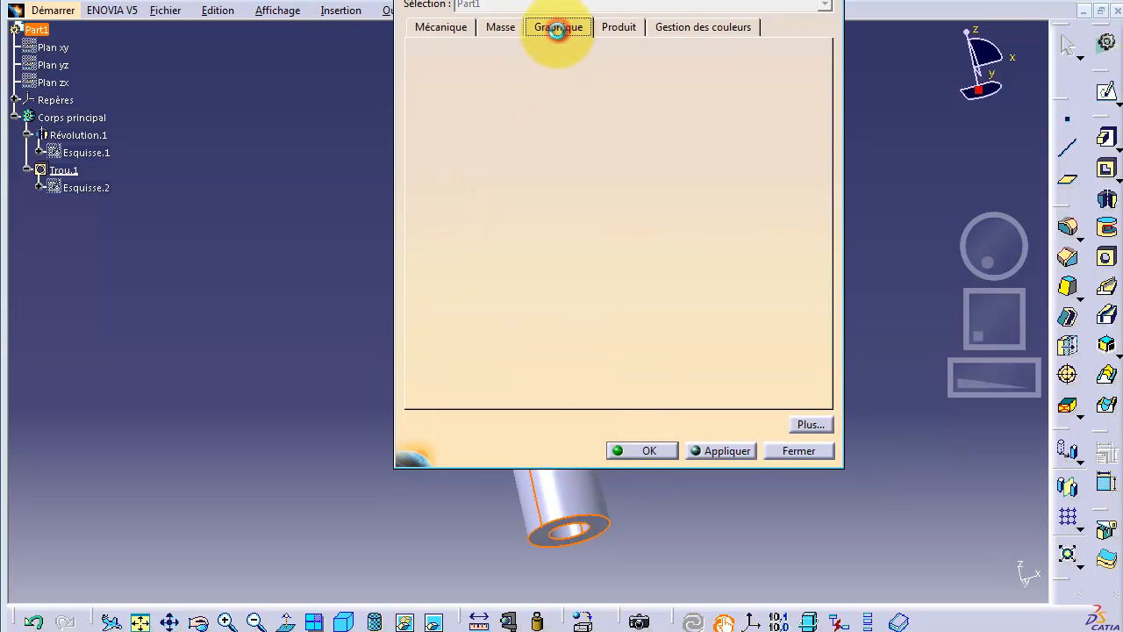
left_click(648, 450)
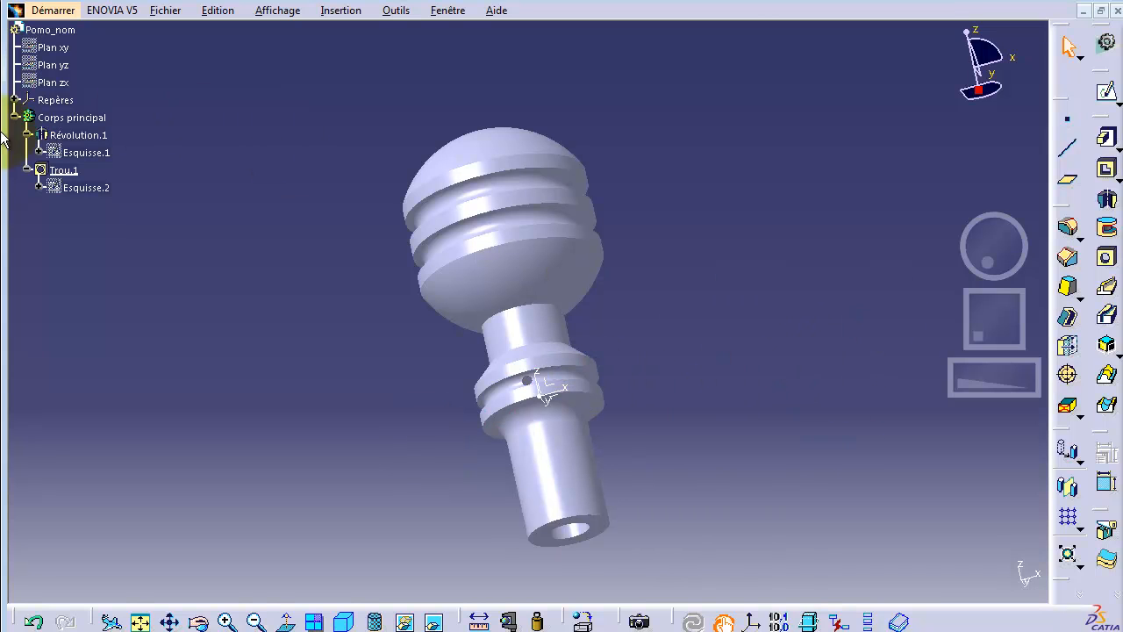
Start saving the part under a new name and bring the dialog to D:\Des-Catia\pommeau\POM_Process-00 with the path copied from the file explorer
left_click(165, 10)
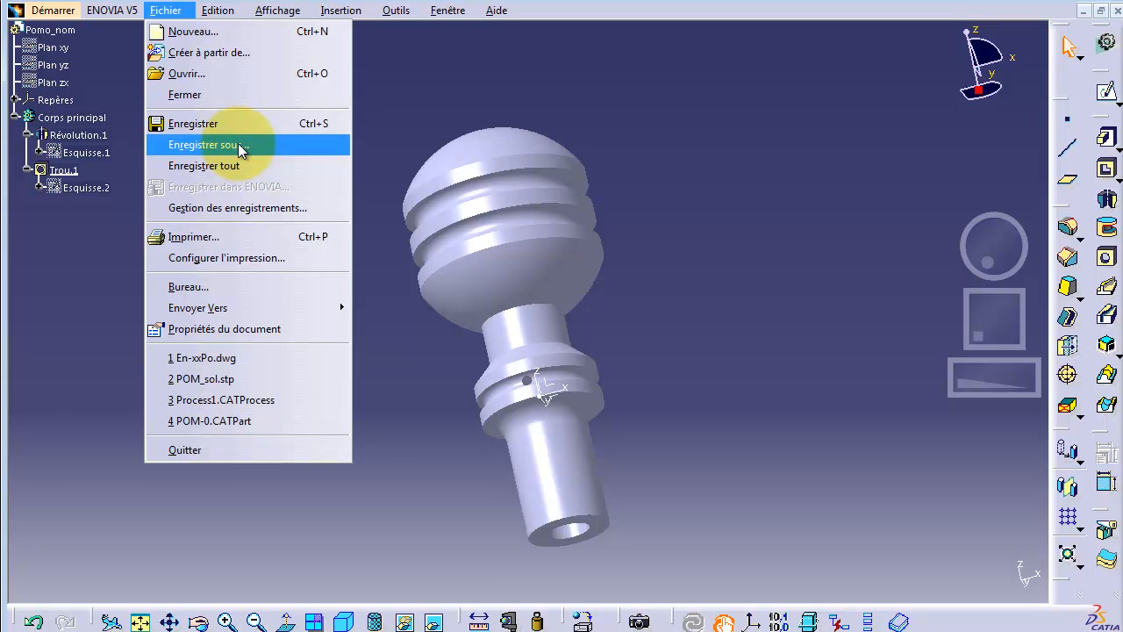
left_click(241, 146)
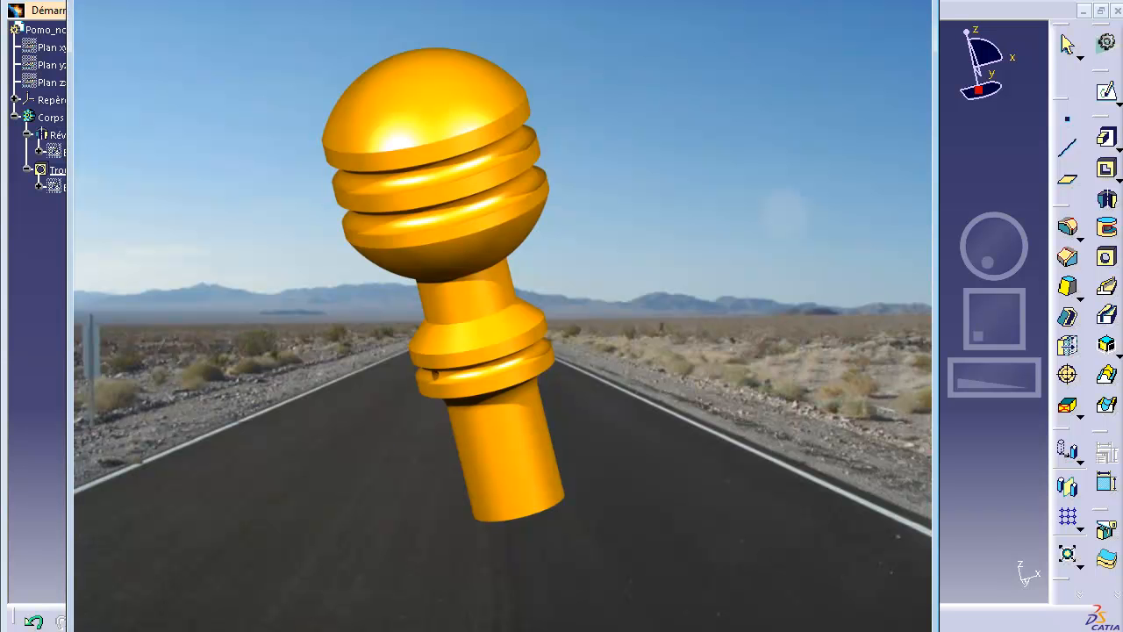
key("alt+Tab")
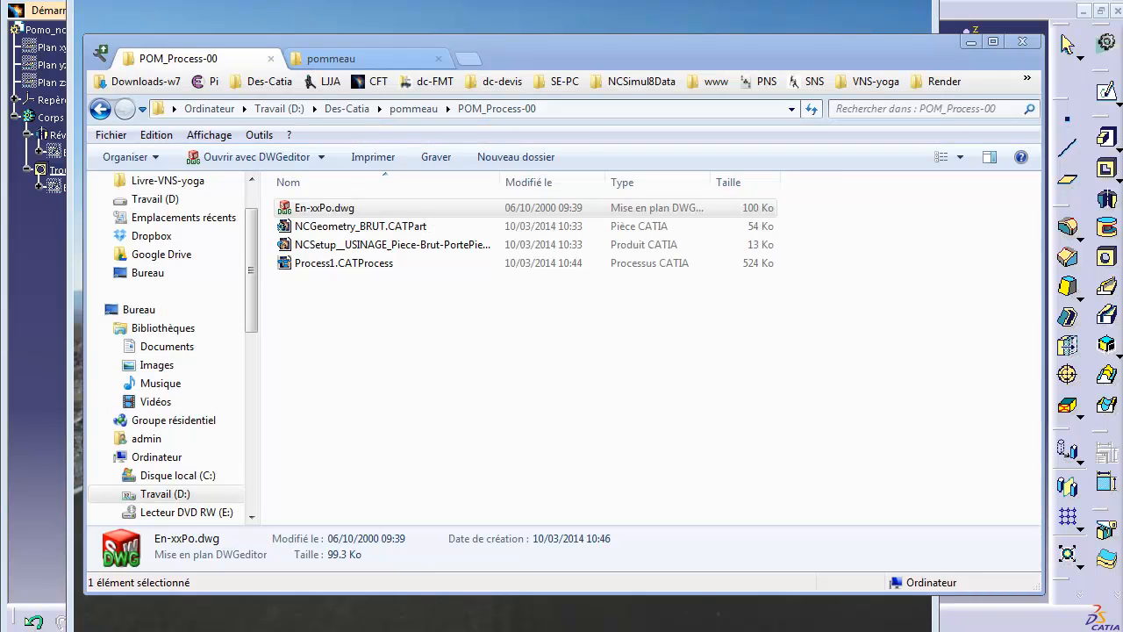
left_click(572, 108)
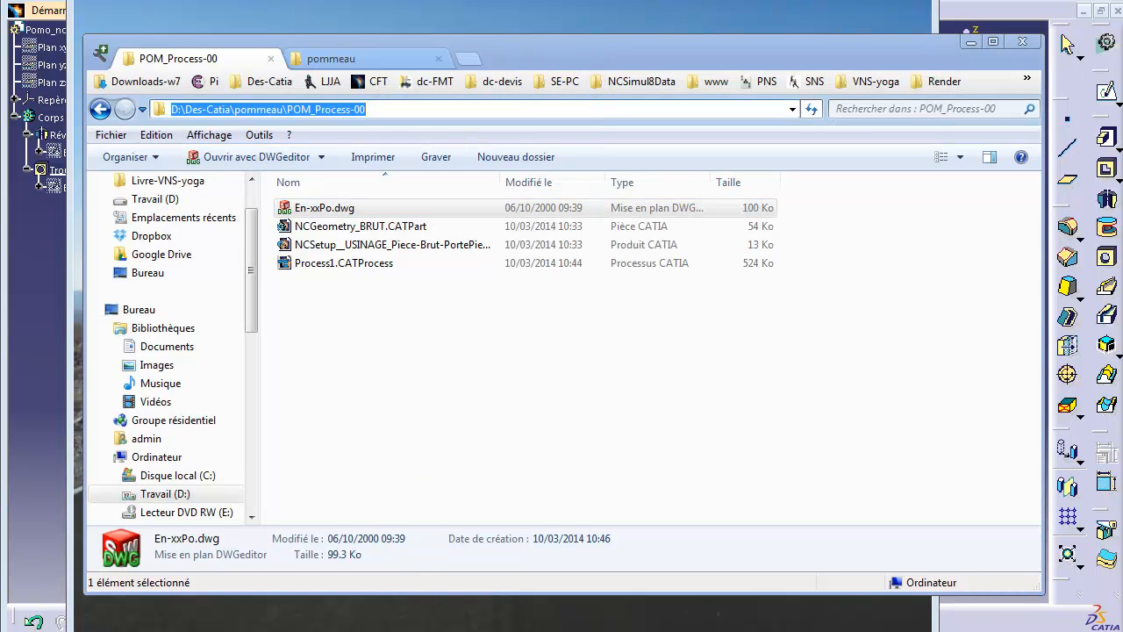
key("alt+Tab")
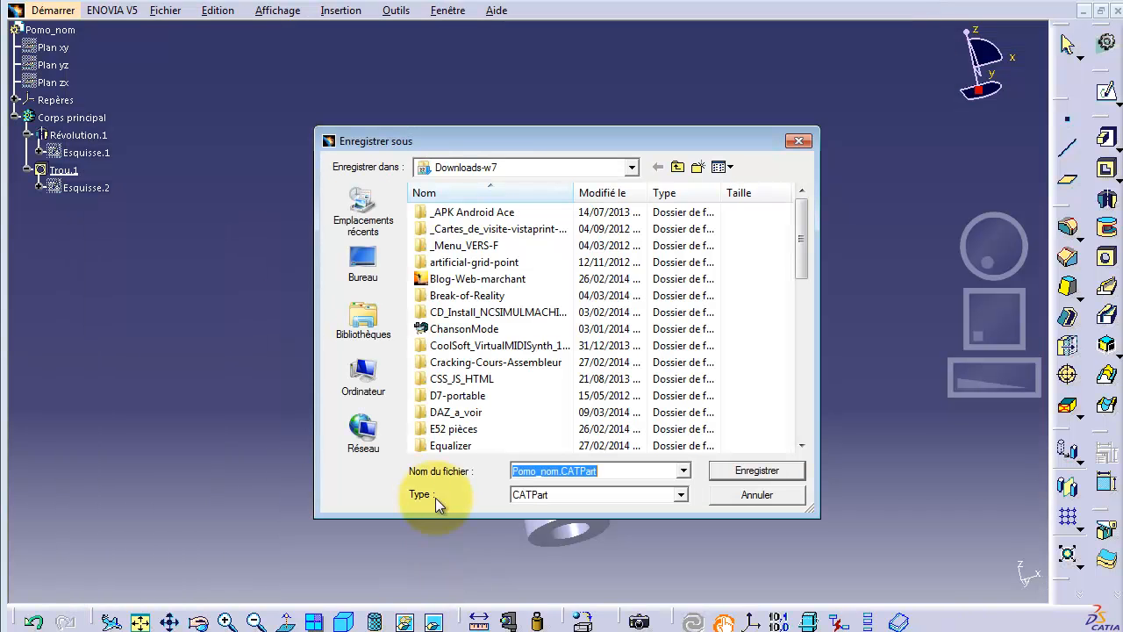
key("ctrl+v")
key("Return")
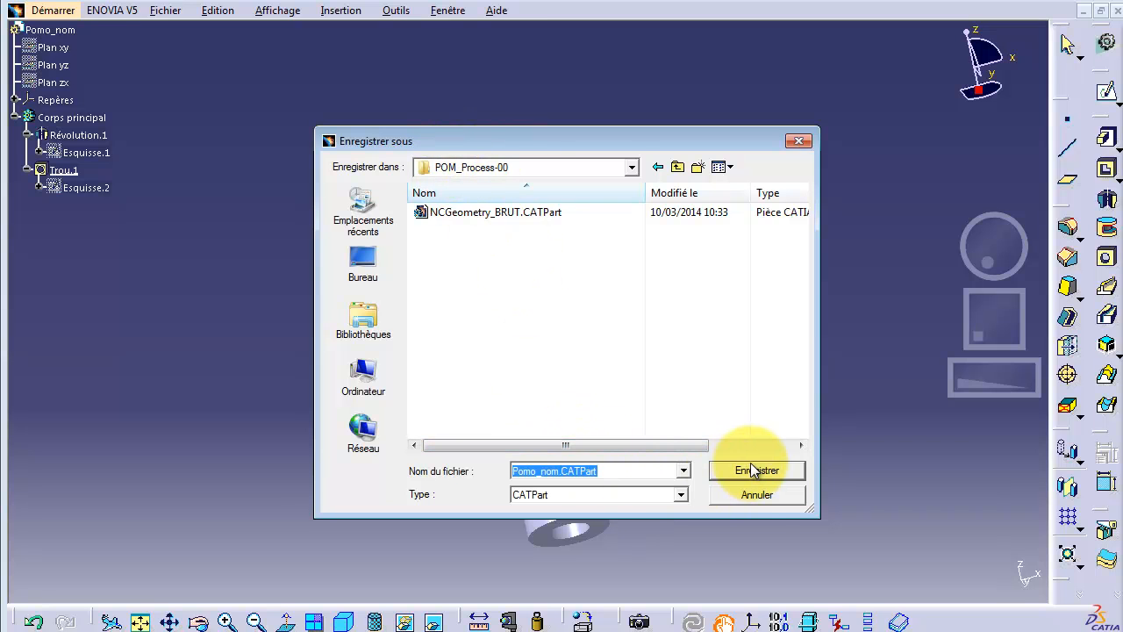
Create a POM_nom folder inside the pommeau folder and save the part there as Pomo_nom.CATPart
left_click(678, 167)
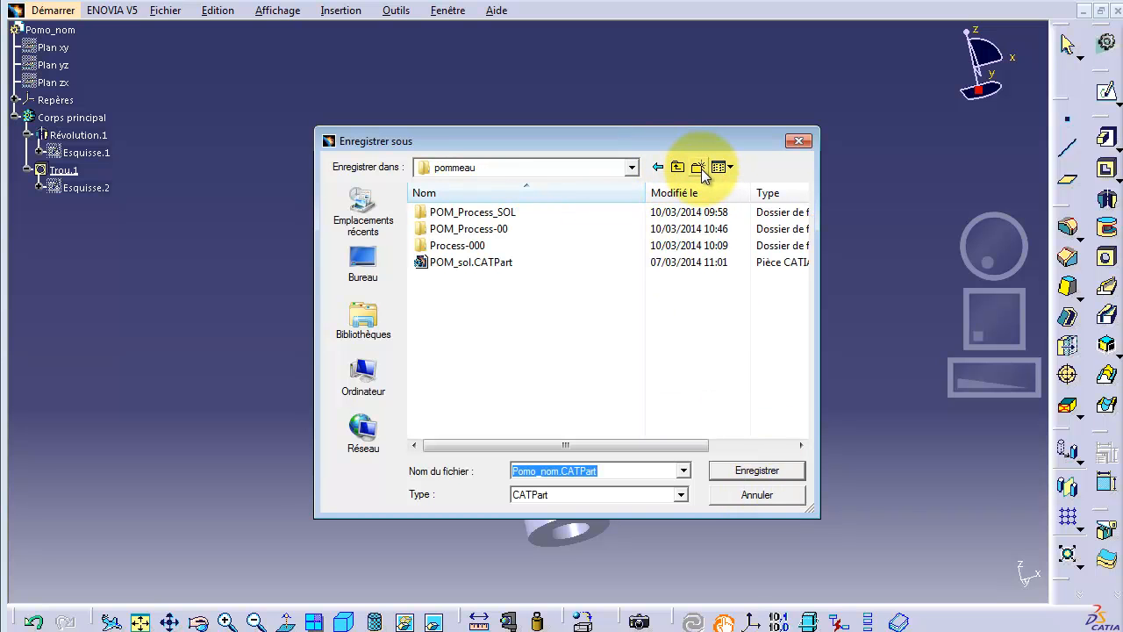
left_click(699, 167)
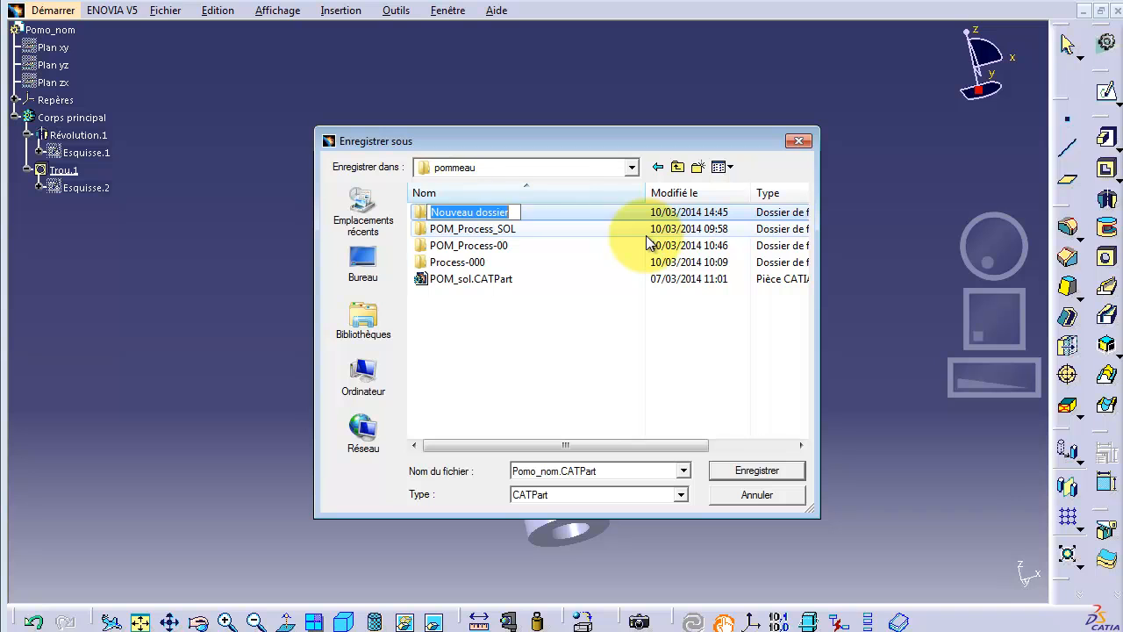
type("POM_nom")
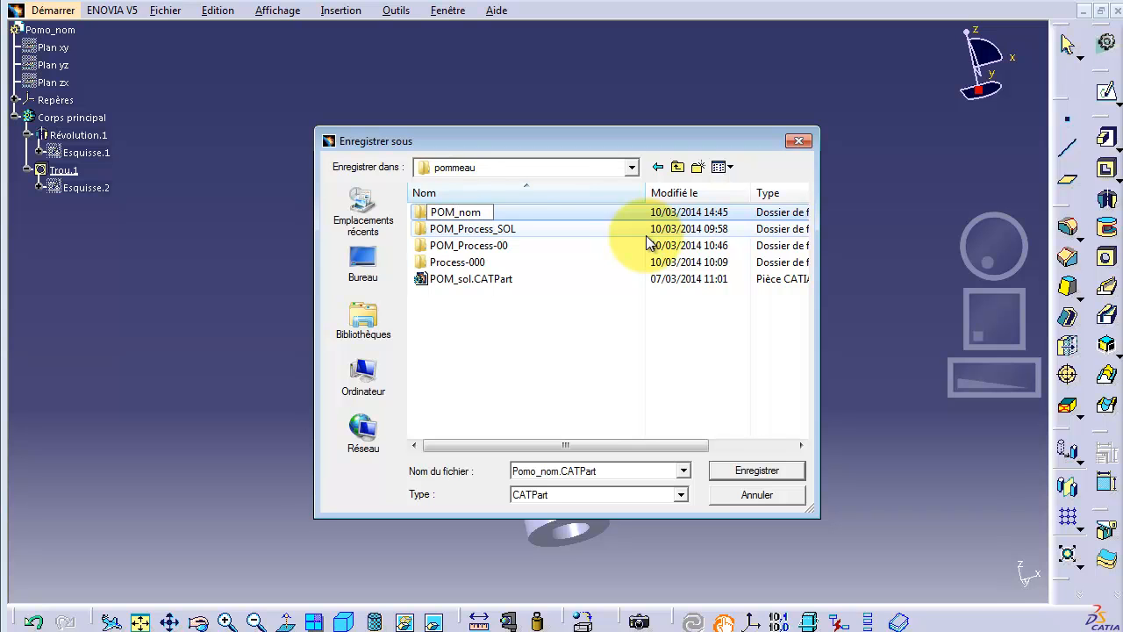
key("Return")
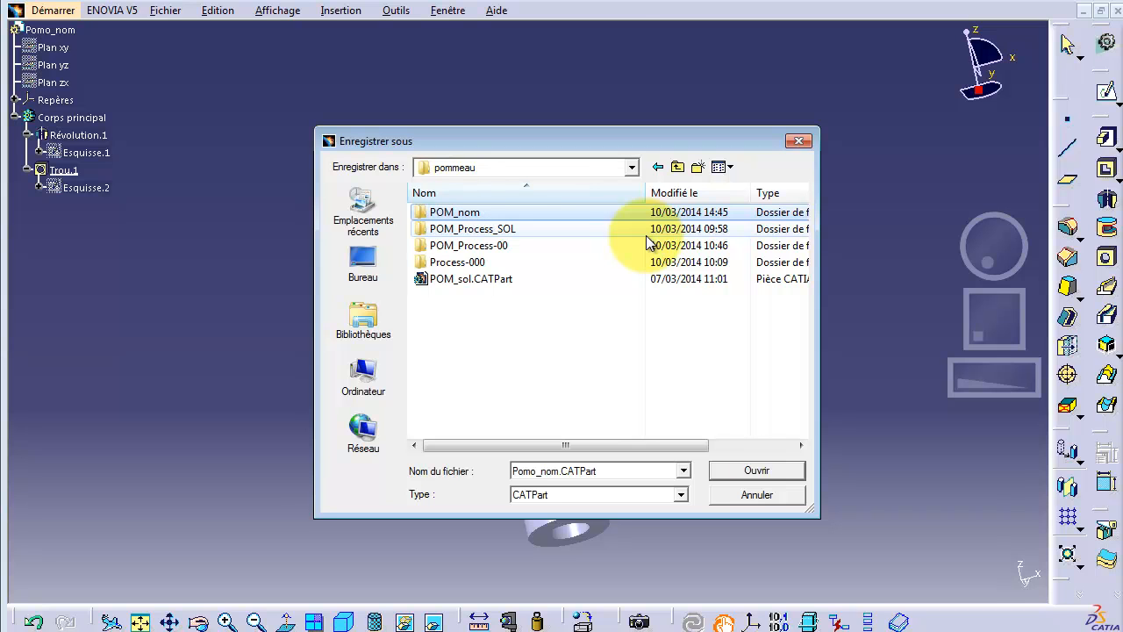
double_click(500, 212)
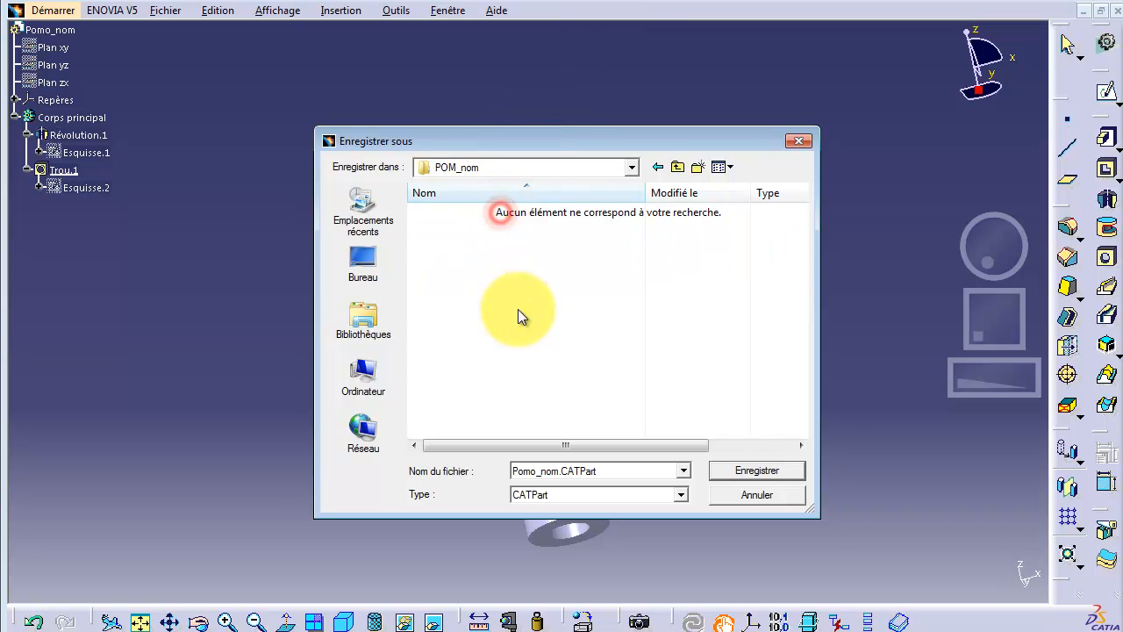
left_click(747, 469)
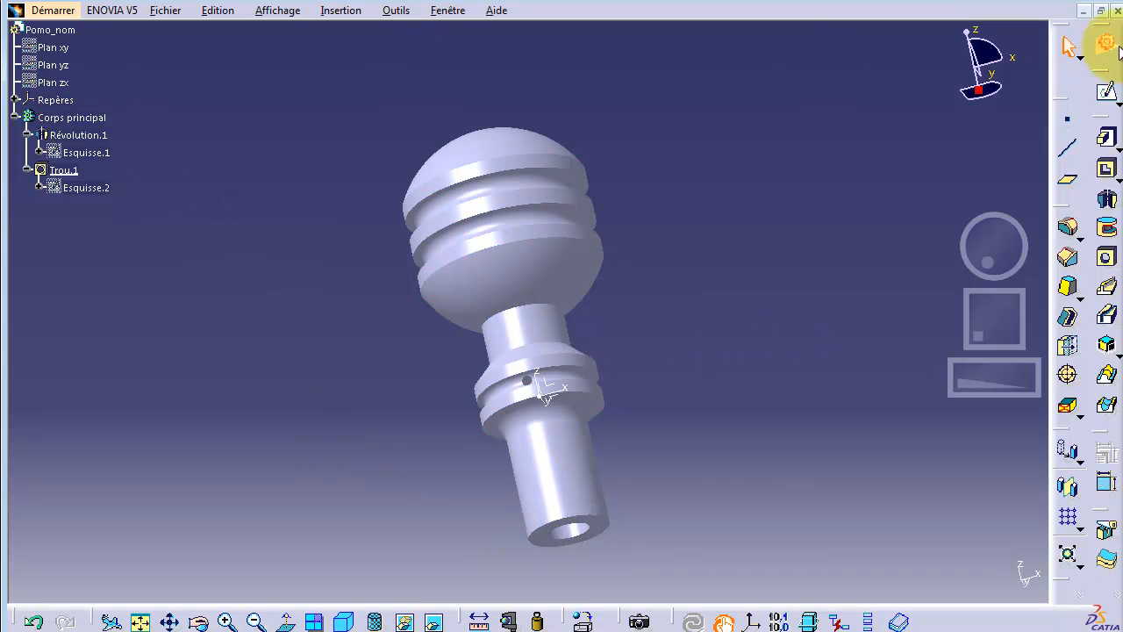
Close the saved part and the remaining open document
left_click(1117, 10)
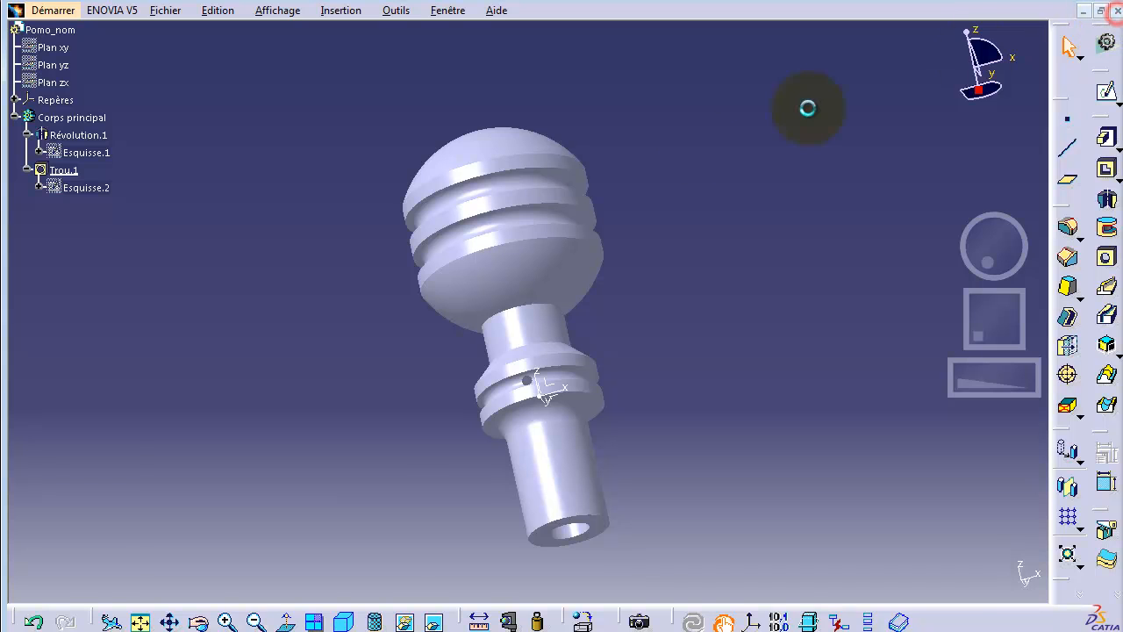
left_click(1117, 11)
left_click(620, 370)
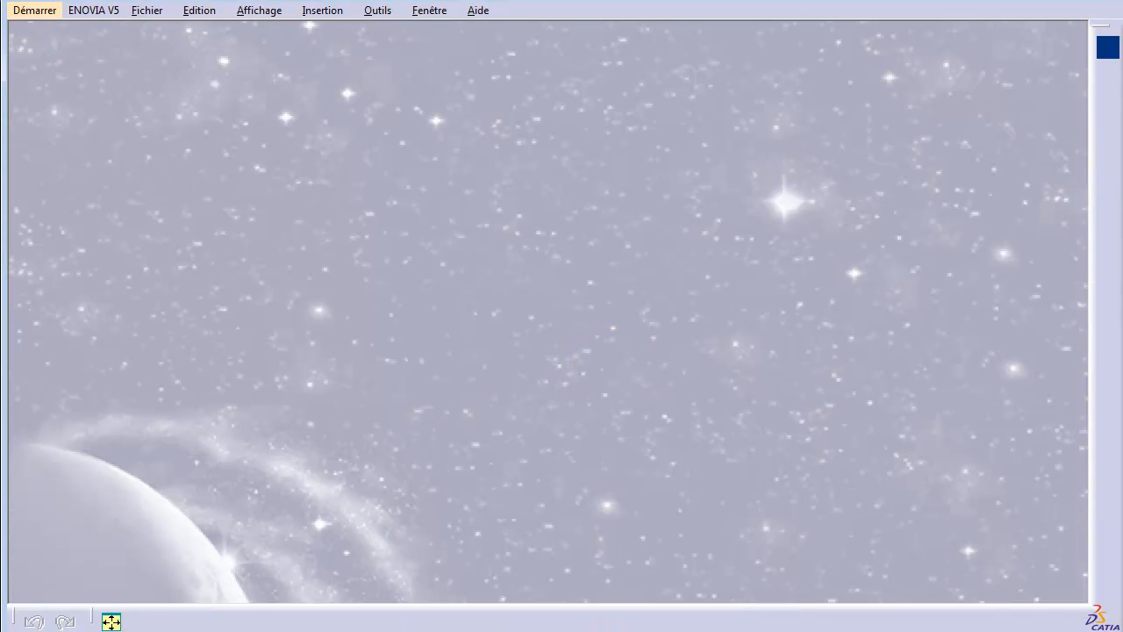
Switch to the file explorer and open Pi-xxPo.dwg from the pommeau folder in CATIA
key("alt+Tab")
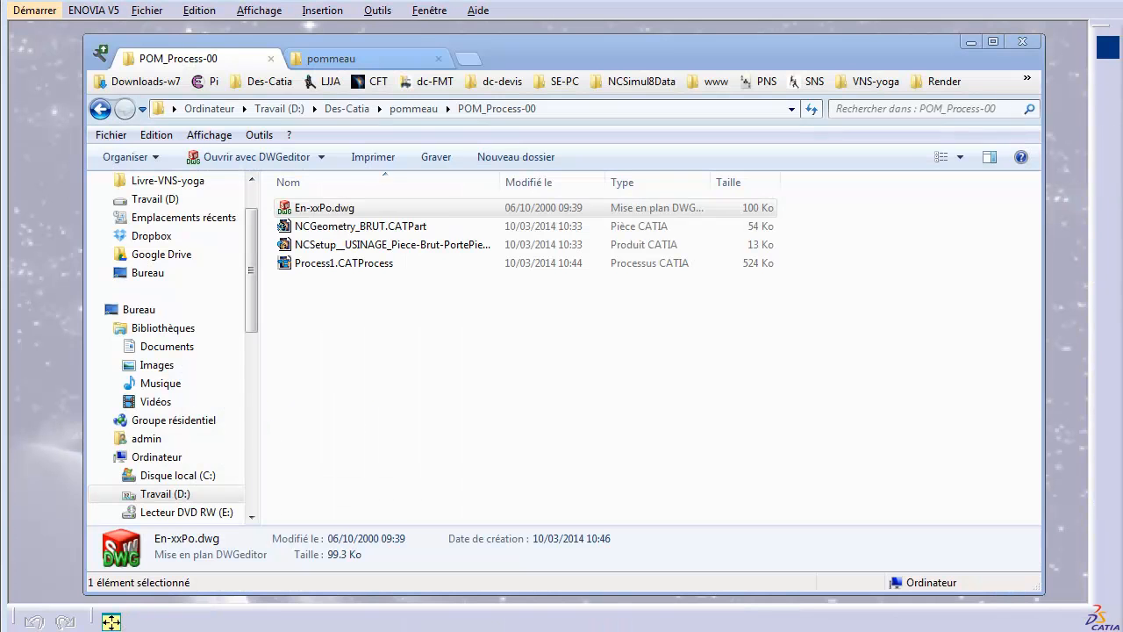
left_click(430, 108)
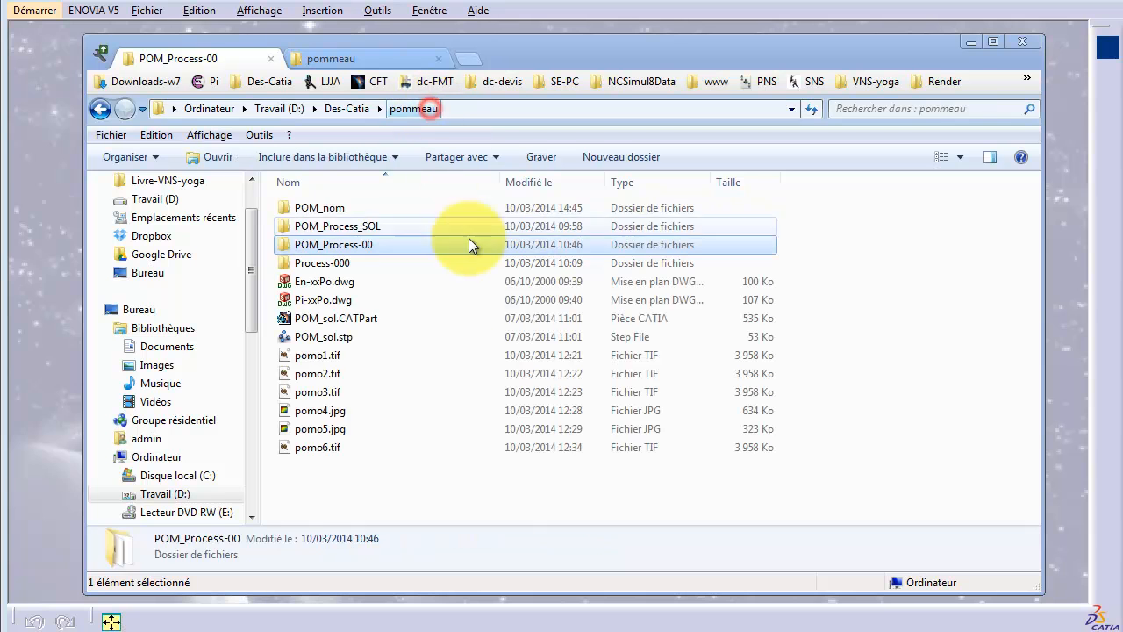
left_click(355, 297)
left_click(317, 300)
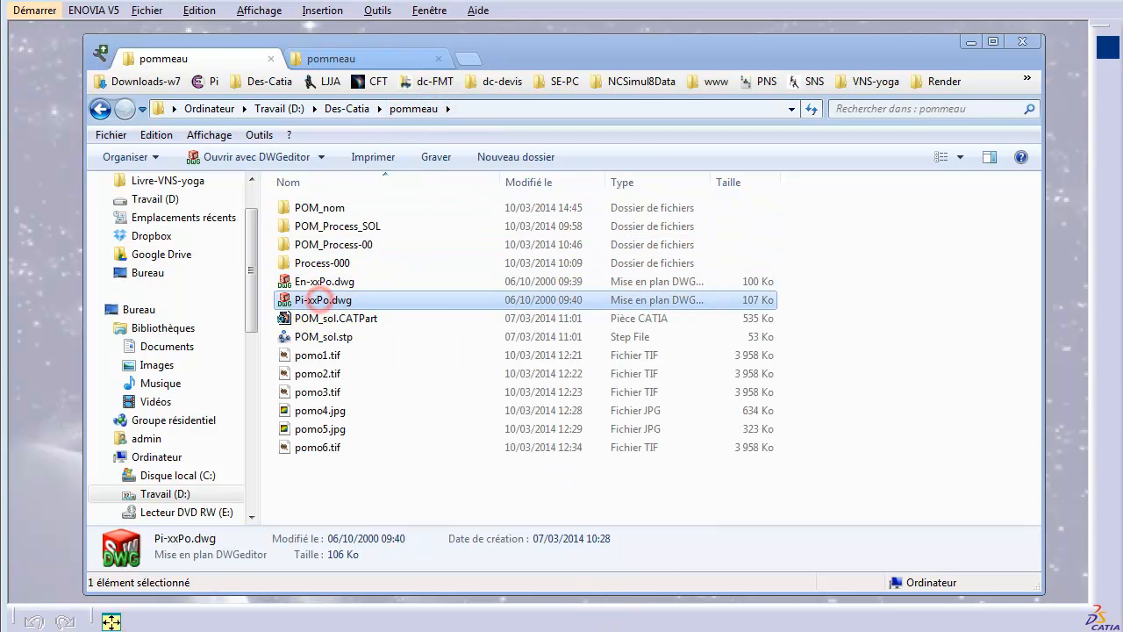
left_click_drag(438, 631, 456, 433)
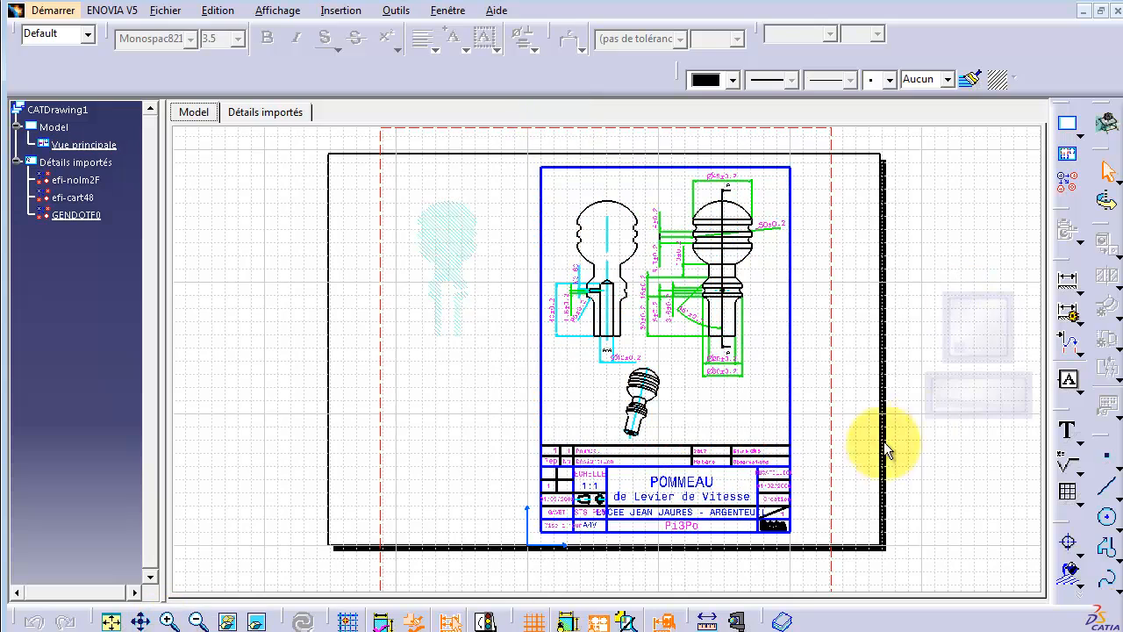
Delete the left half of the knob's section view with its dimensions, including the geometry supporting the hatching
middle_click_drag(944, 402, 1063, 424)
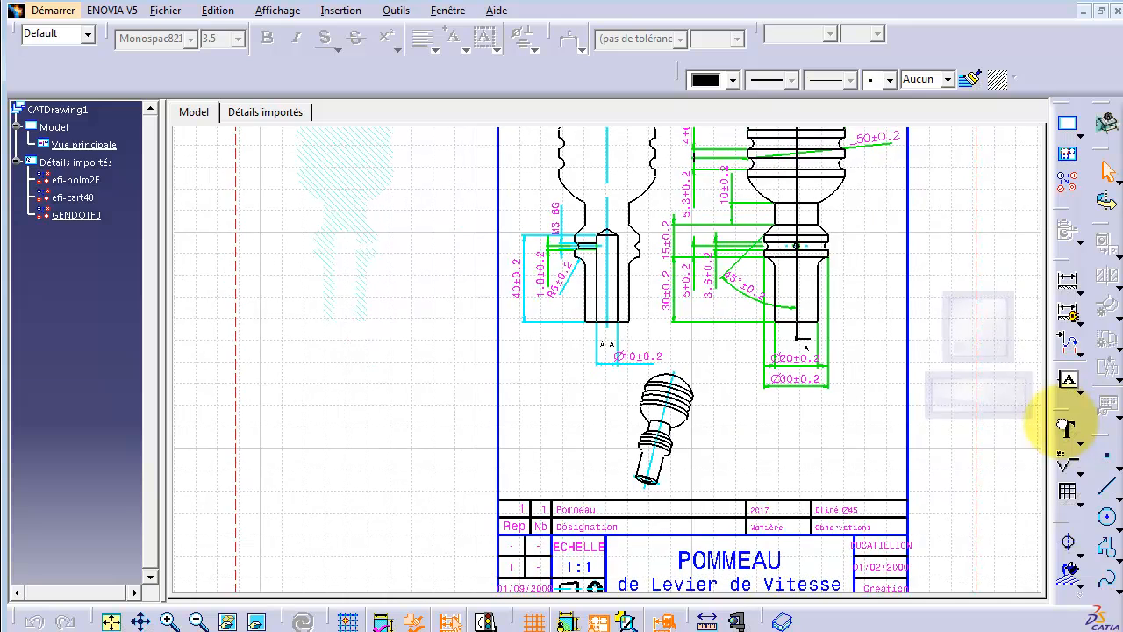
mouse_move(980, 324)
middle_mouse_down()
mouse_move(960, 346)
mouse_move(967, 333)
middle_mouse_up()
left_click_drag(357, 234, 496, 523)
key("Delete")
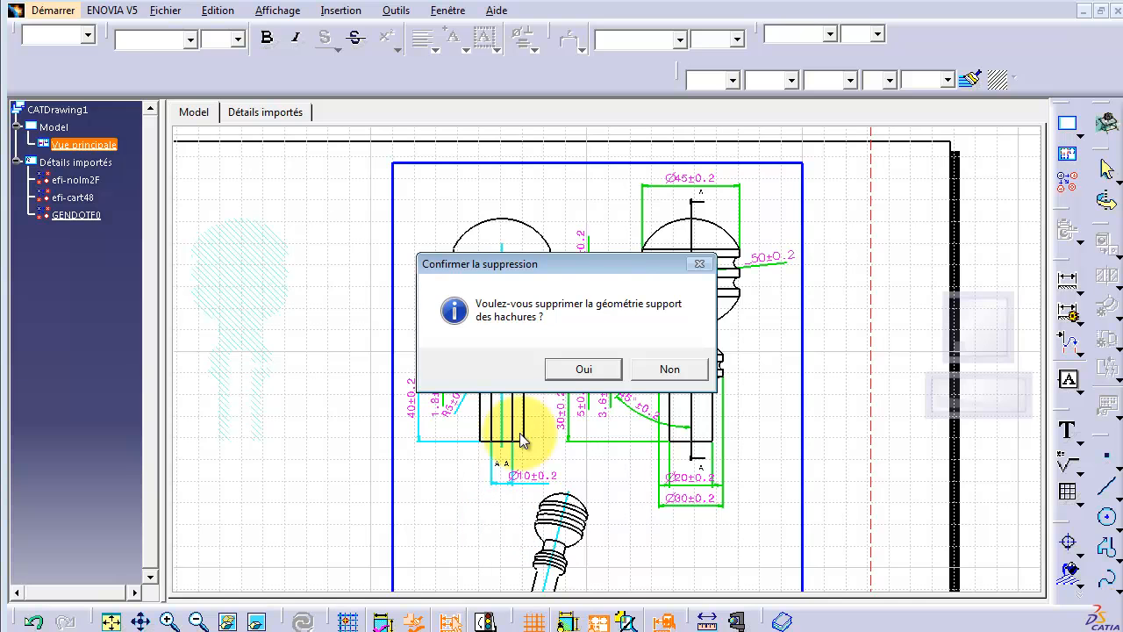
left_click(583, 368)
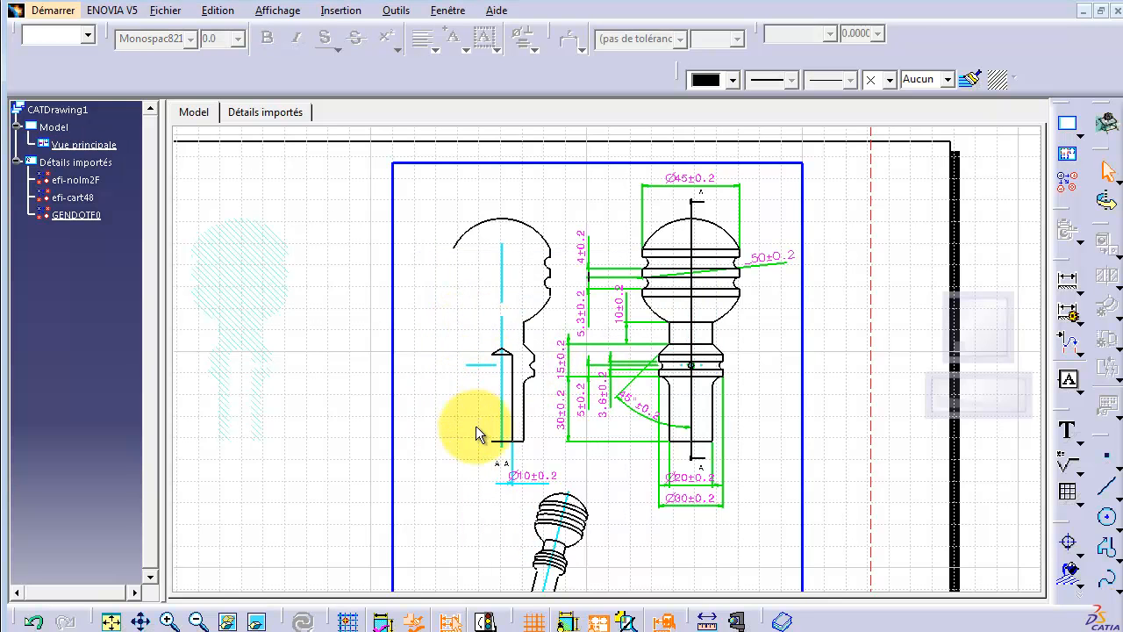
Delete the leftover bottom-edge and bore-tip lines left of the section view's axis
left_click(492, 445)
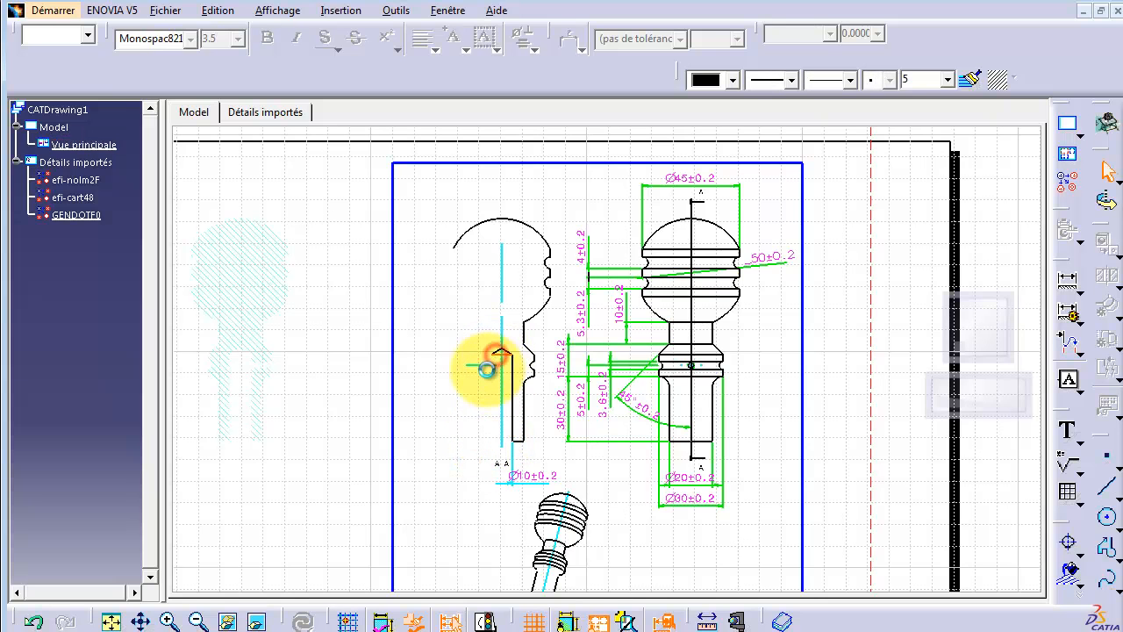
left_click(493, 350)
key("Delete")
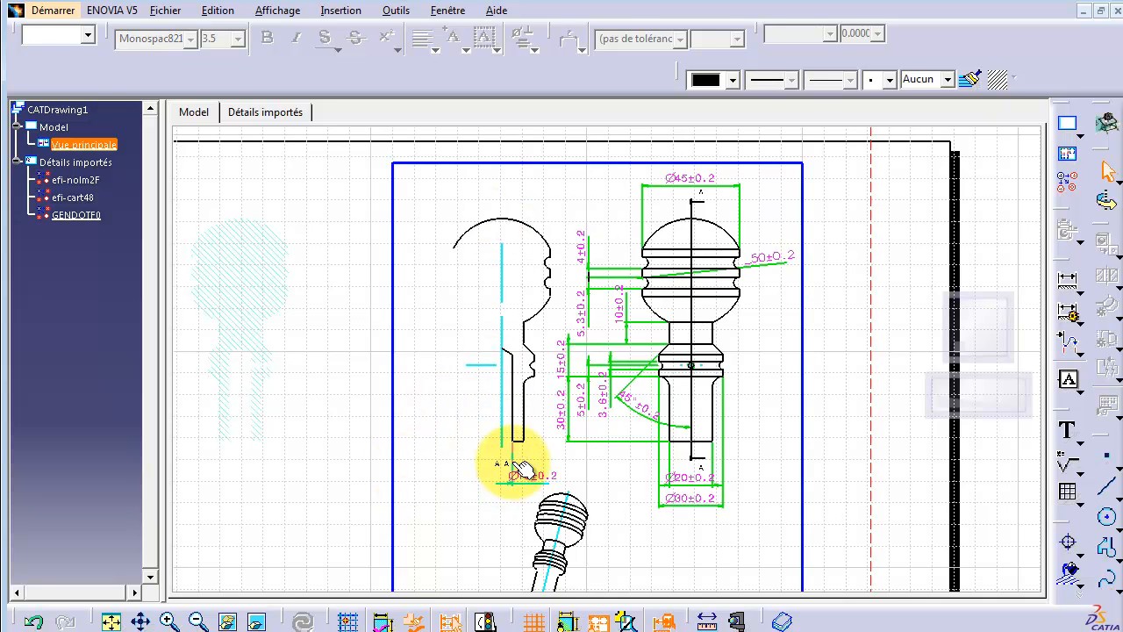
Copy the remaining half profile of the section view together with its axis lines
left_click_drag(442, 194, 554, 449)
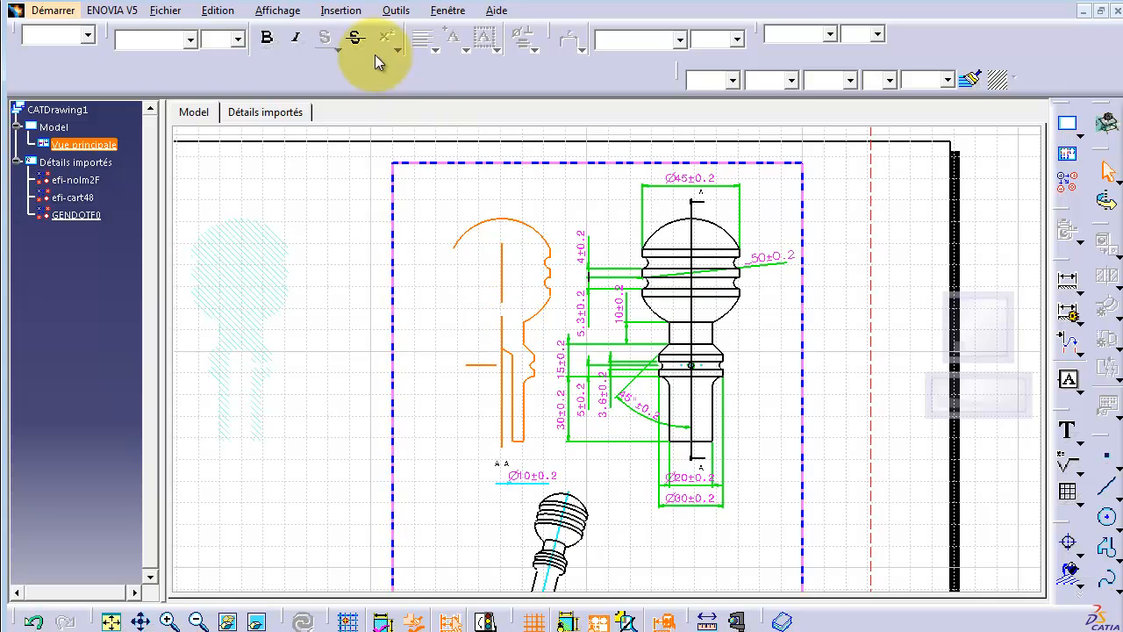
left_click(217, 11)
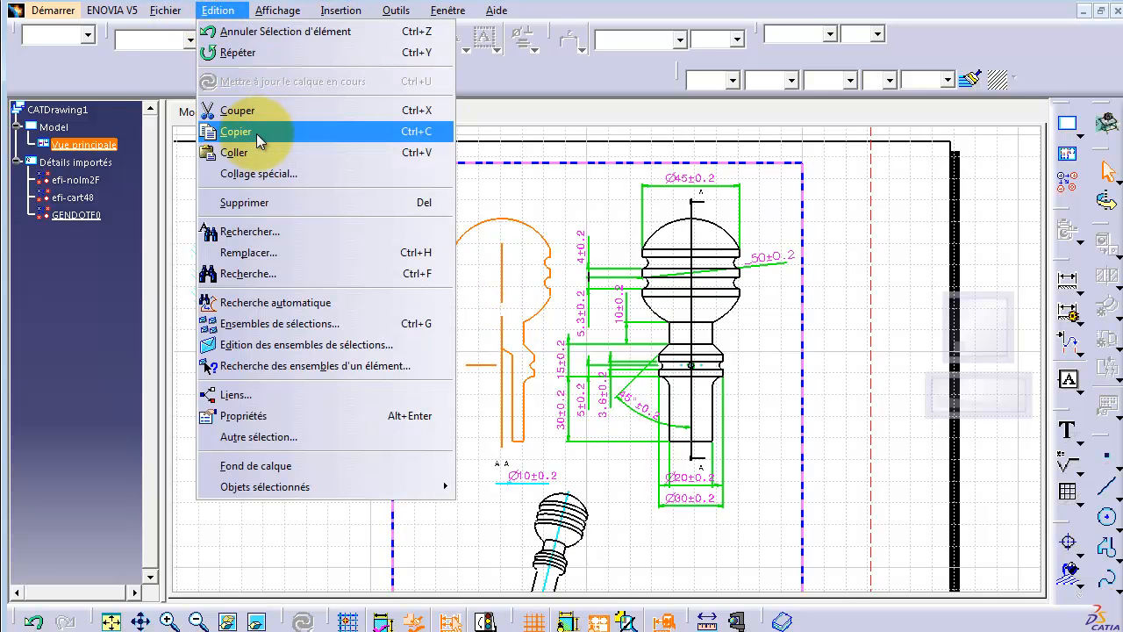
left_click(255, 132)
Create a new part and open a sketch on its yz plane
left_click(55, 10)
left_click(76, 39)
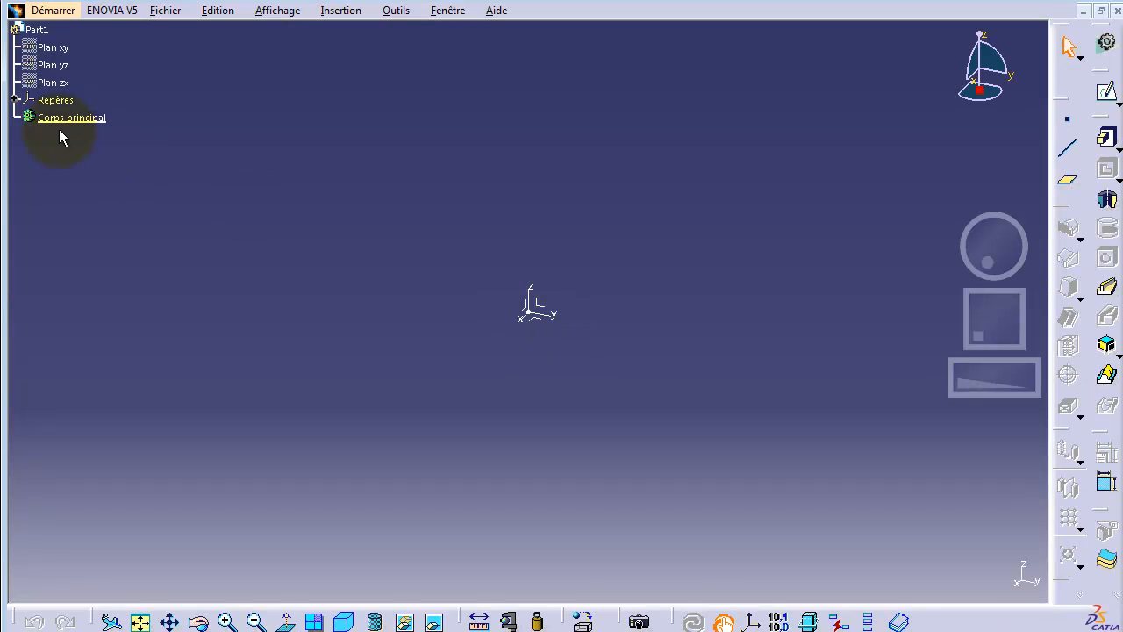
left_click(1110, 94)
left_click(576, 208)
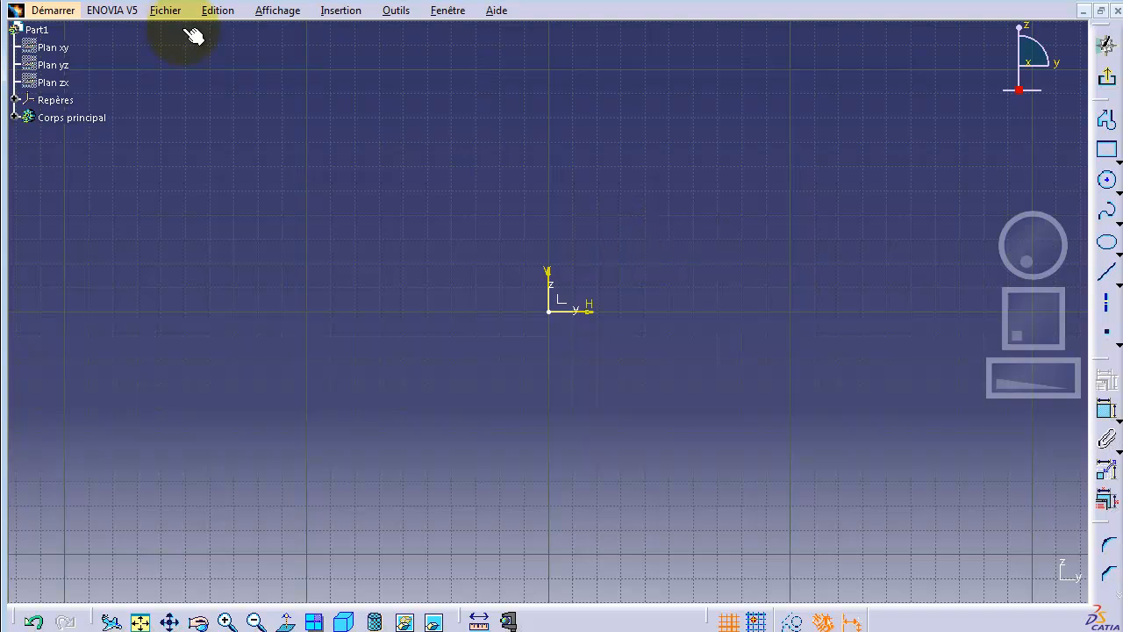
Paste the copied half profile with its axis lines into the new sketch
left_click(216, 10)
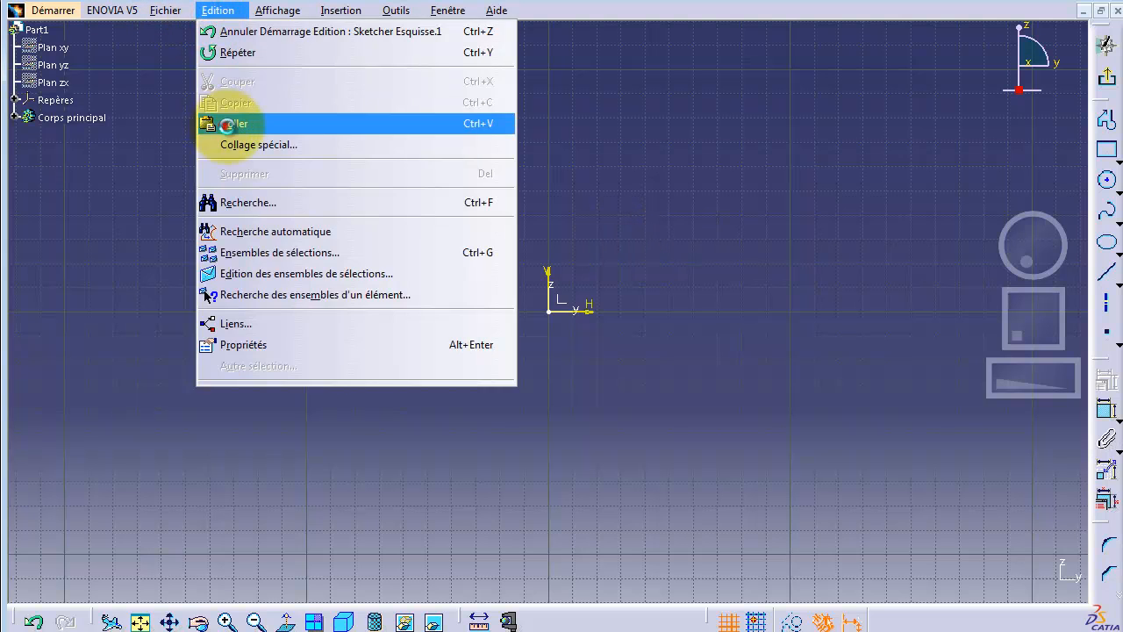
left_click(219, 124)
left_click(136, 620)
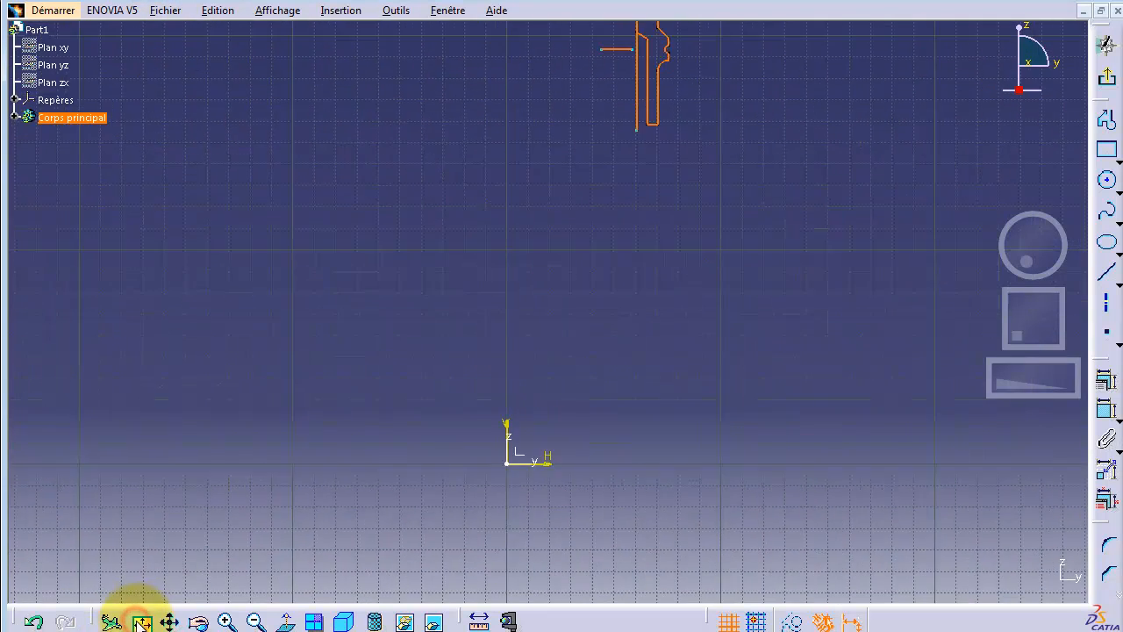
mouse_move(511, 43)
left_mouse_down()
mouse_move(656, 243)
mouse_move(686, 323)
left_mouse_up()
mouse_move(607, 182)
left_mouse_down()
mouse_move(509, 441)
mouse_move(534, 449)
mouse_move(522, 446)
left_mouse_up()
left_click(615, 452)
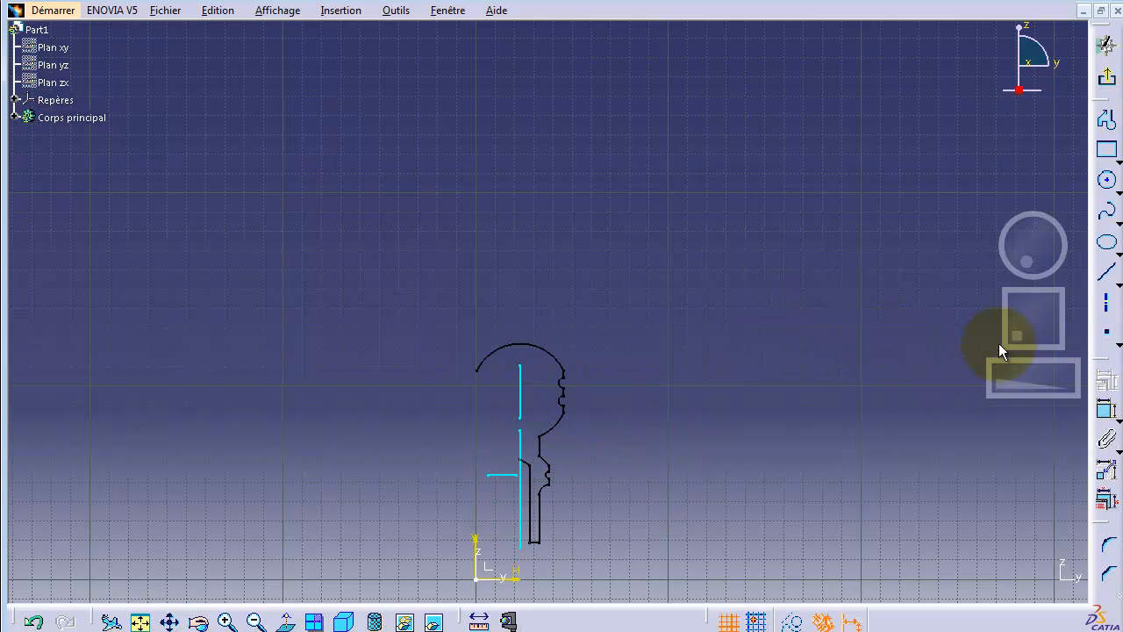
Trim the knob's top arc and the upper axis line to each other, keeping the arc's right half
left_click_drag(1012, 382, 1110, 379)
mouse_move(1025, 323)
left_mouse_down()
mouse_move(1048, 252)
mouse_move(1033, 267)
left_mouse_up()
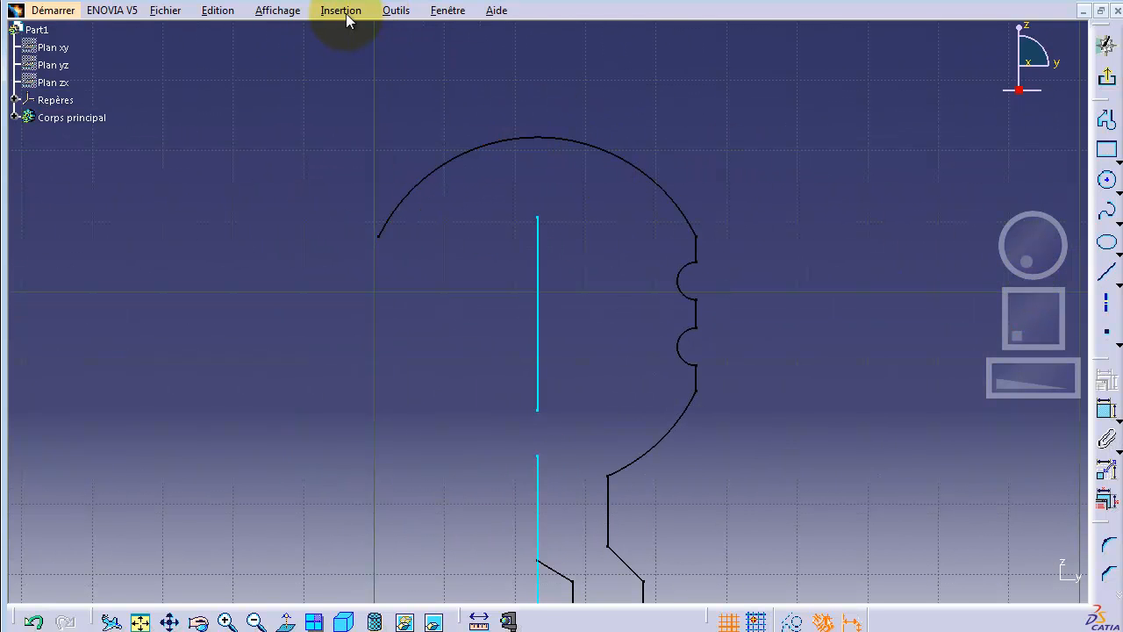
left_click(389, 12)
mouse_move(326, 17)
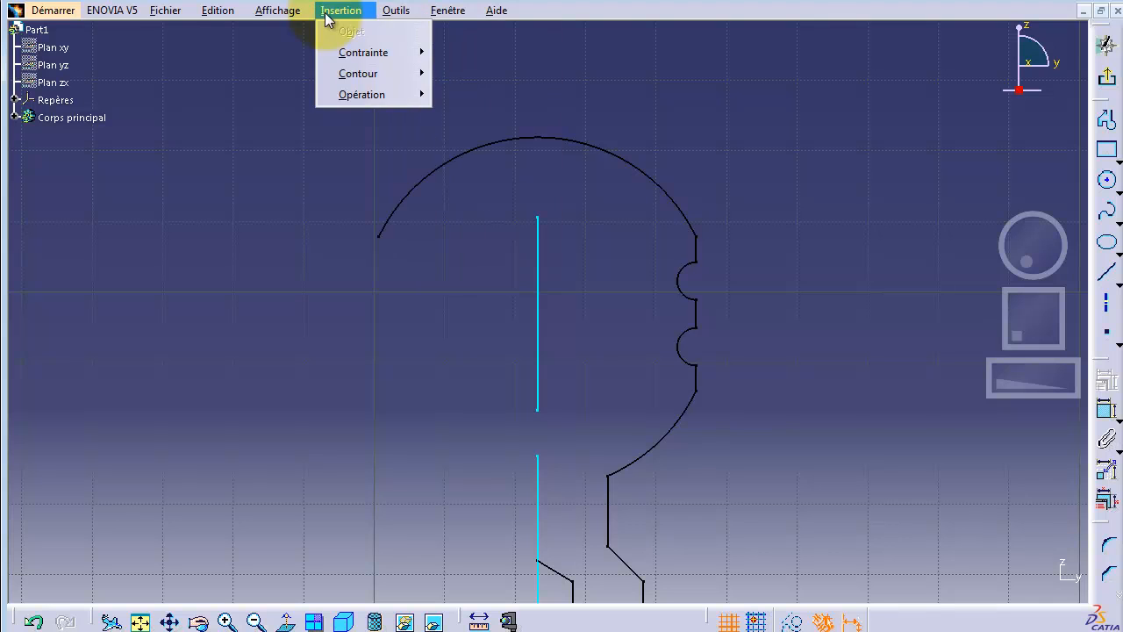
mouse_move(361, 95)
mouse_move(502, 140)
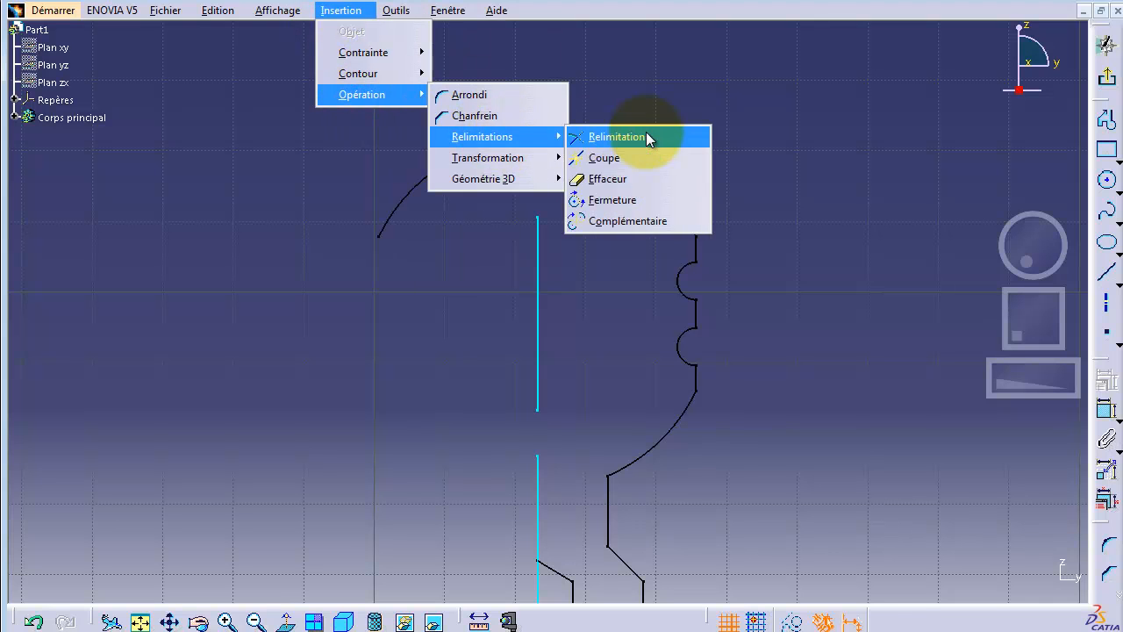
left_click(646, 137)
left_click(618, 156)
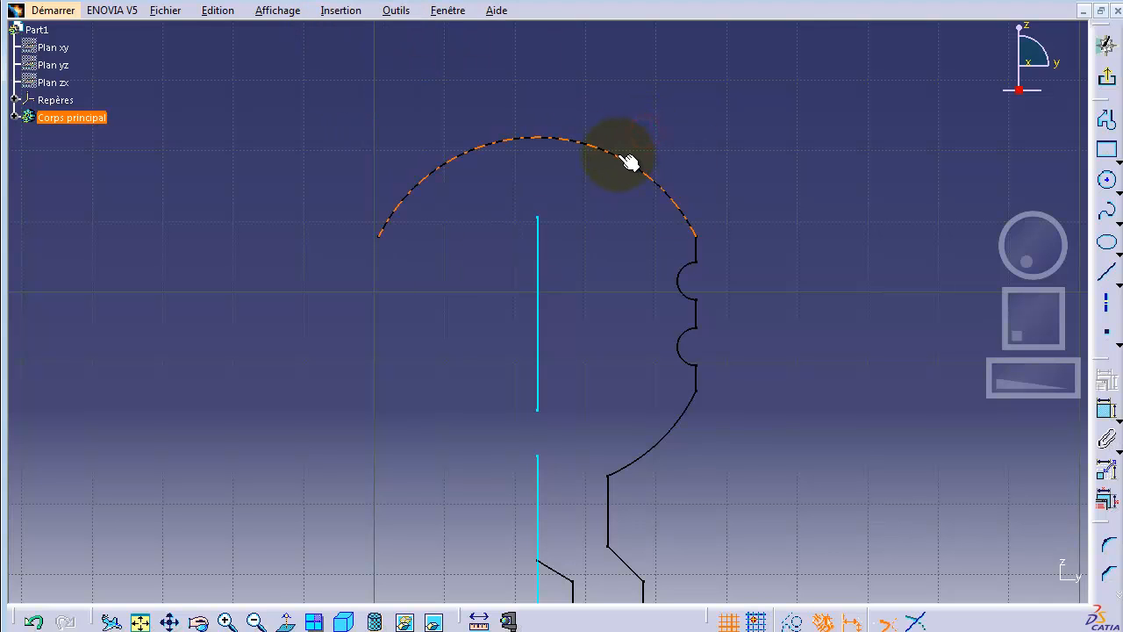
left_click(537, 257)
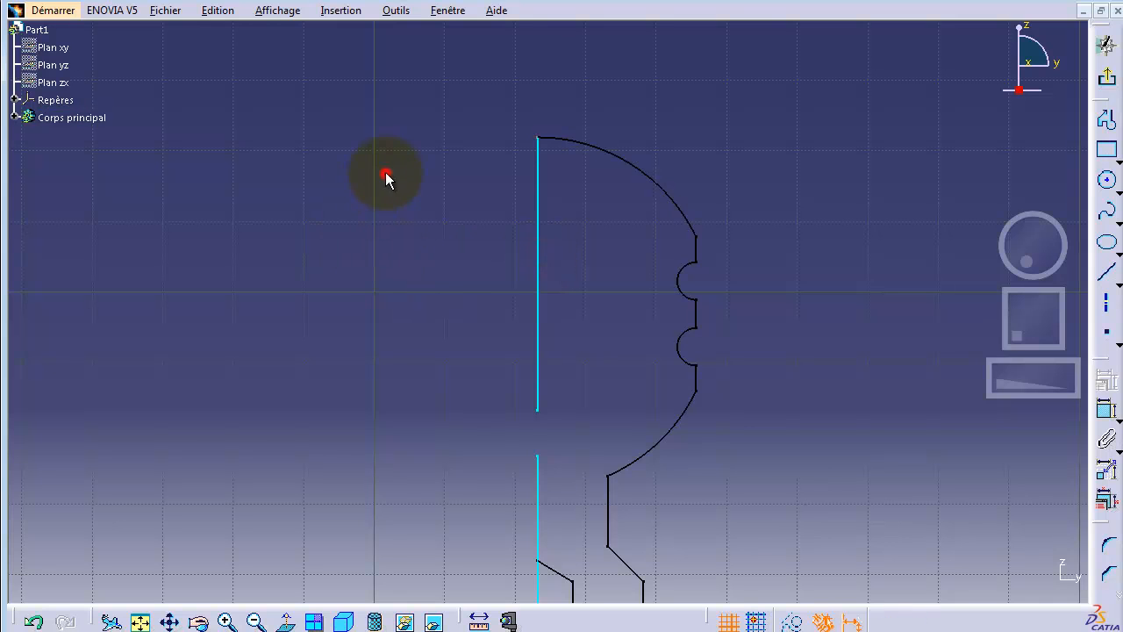
Convert the upper vertical axis line into the sketch's axis
left_click(538, 176)
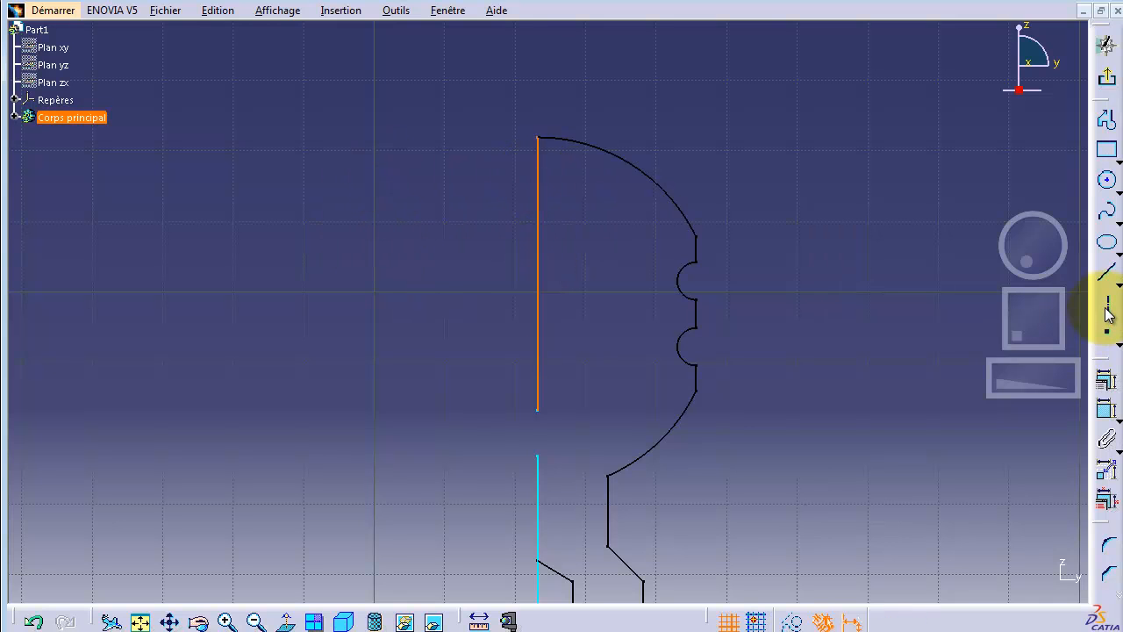
left_click(1106, 305)
left_click(596, 372)
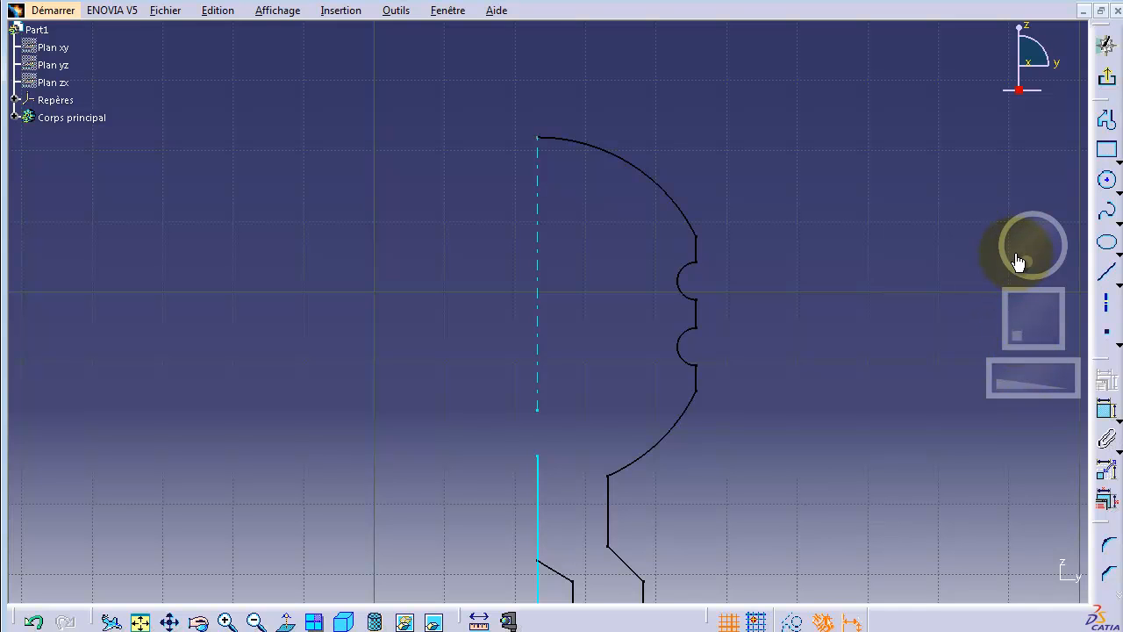
Delete the lower vertical axis line and turn the short horizontal line into a construction element
left_click_drag(1025, 334, 1020, 263)
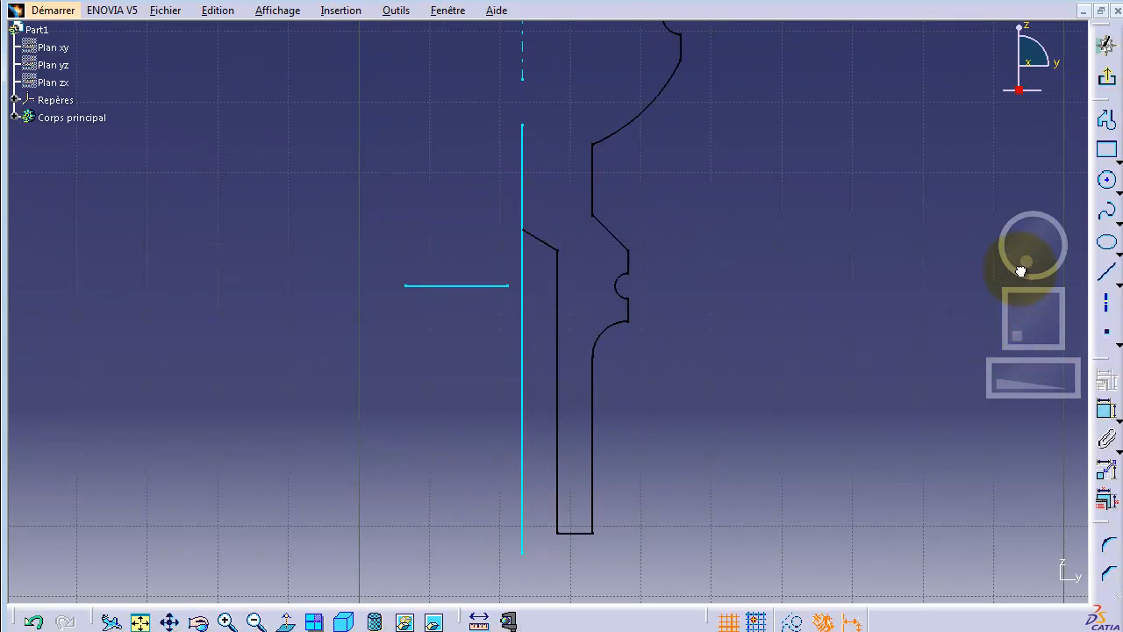
left_click(522, 179)
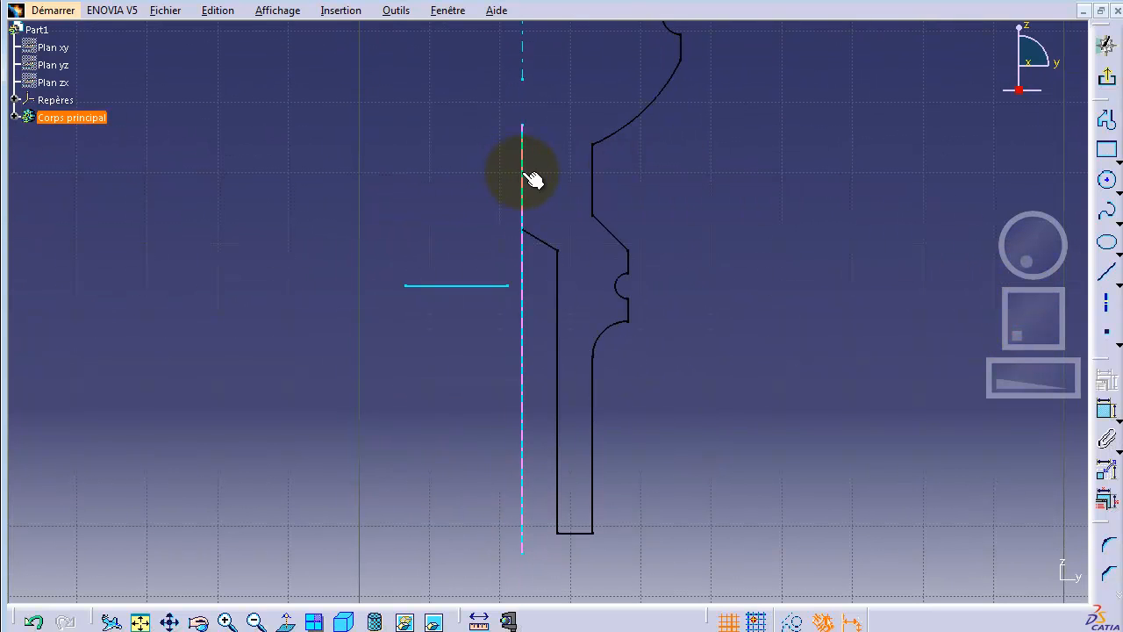
left_click(523, 174)
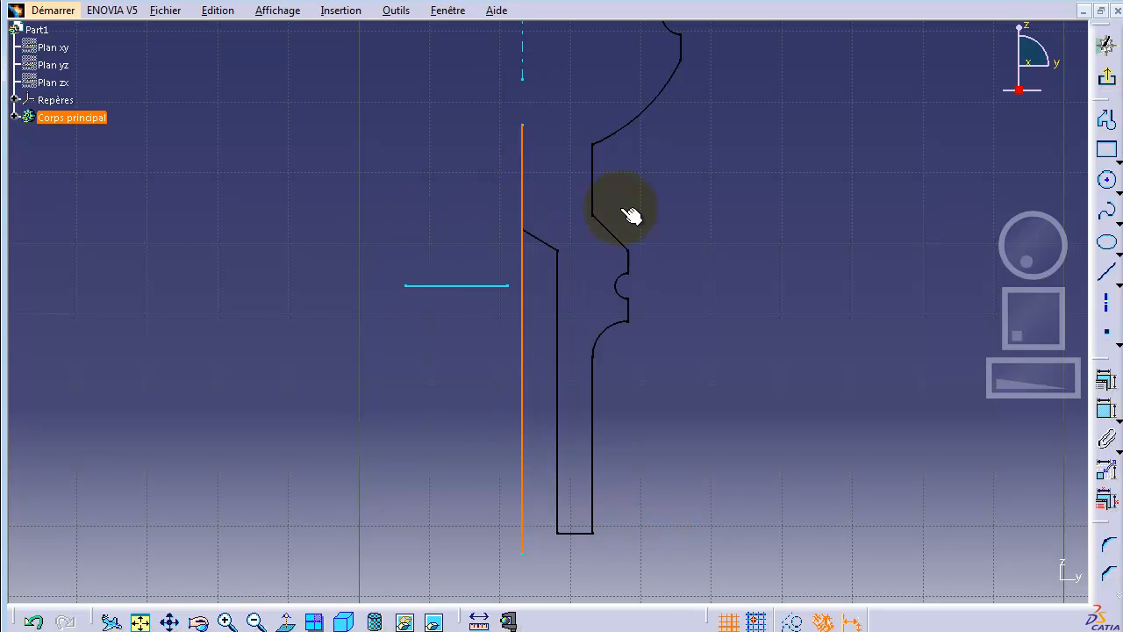
key("Delete")
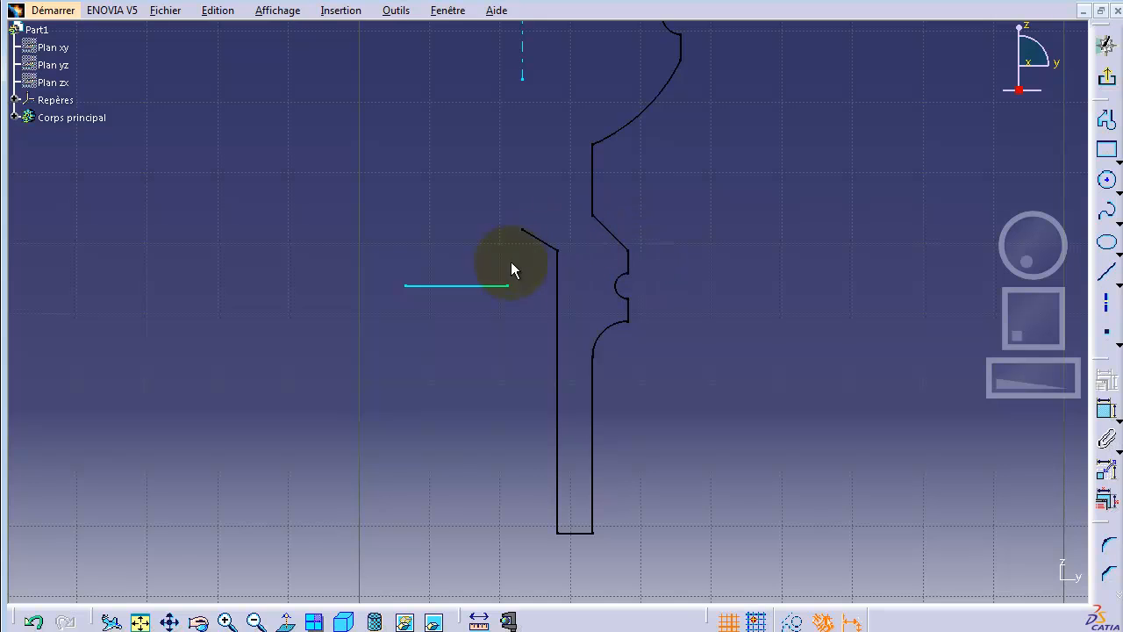
left_click(499, 285)
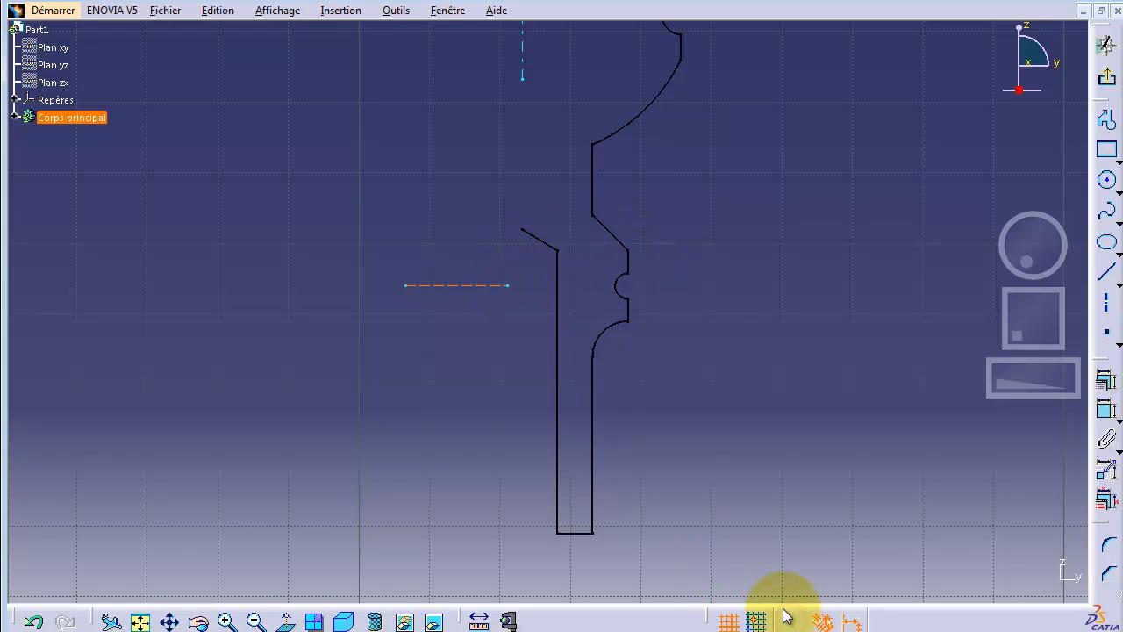
left_click(446, 337)
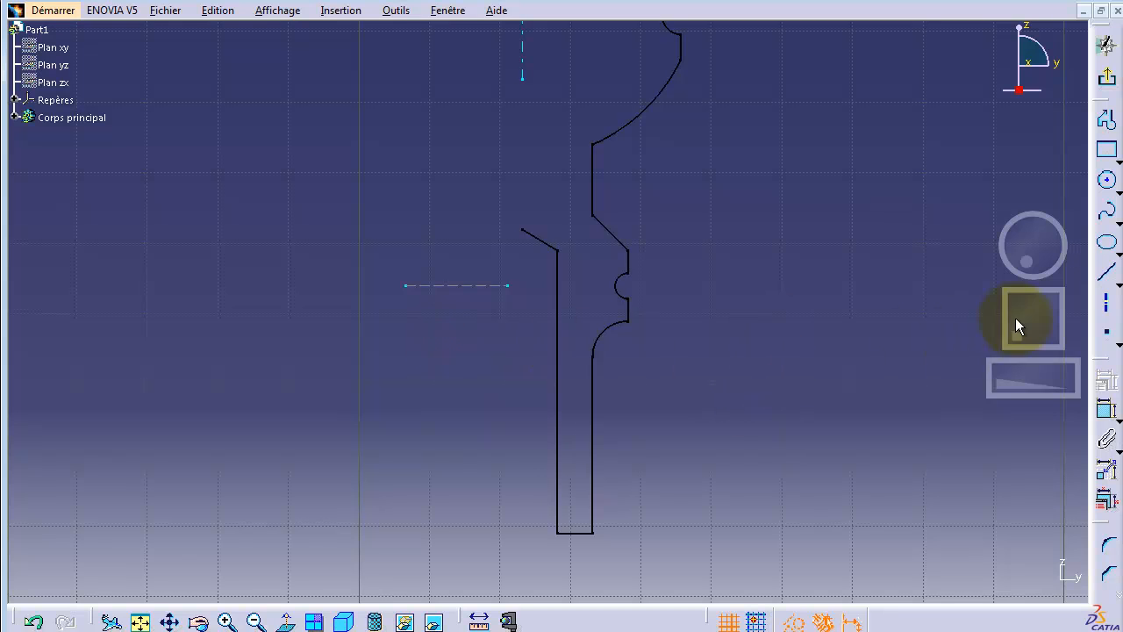
left_click(1107, 44)
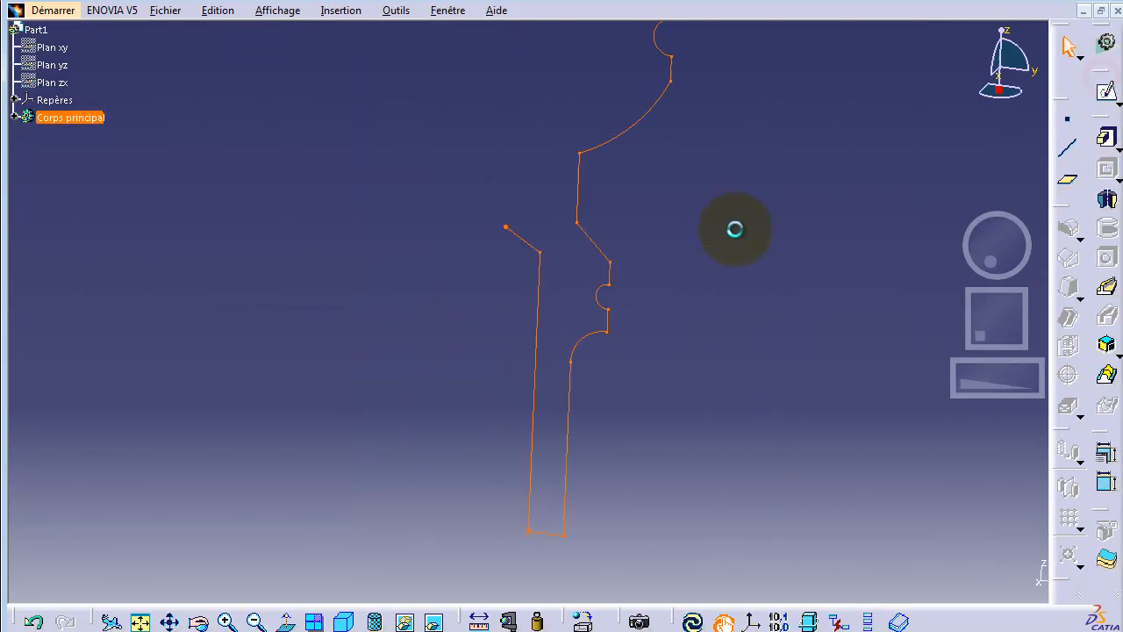
left_click(1107, 201)
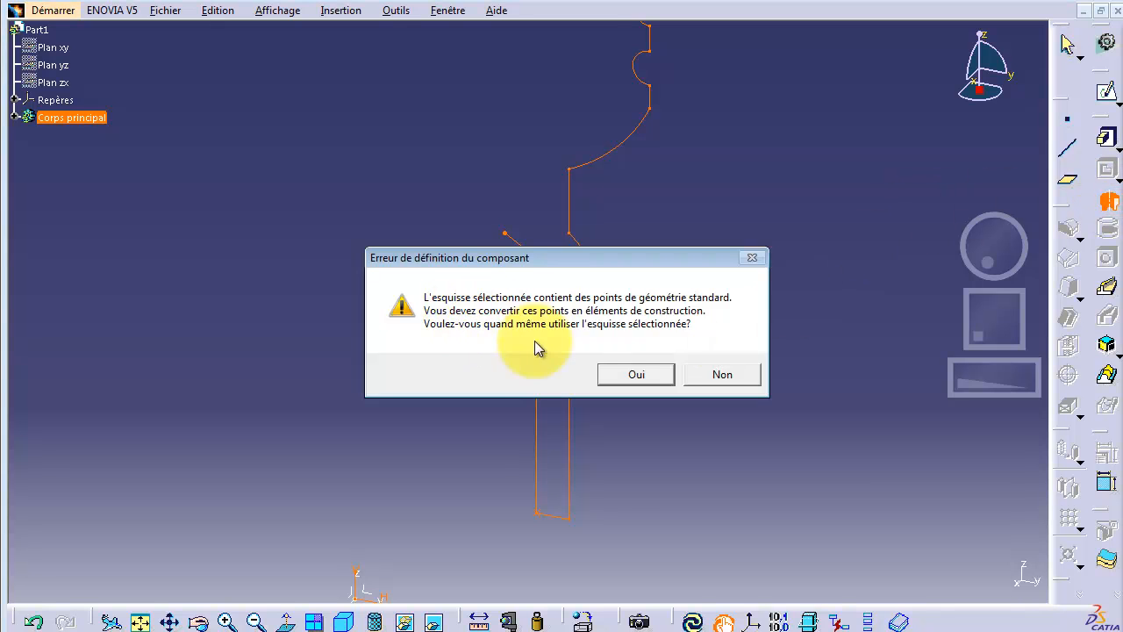
left_click(655, 375)
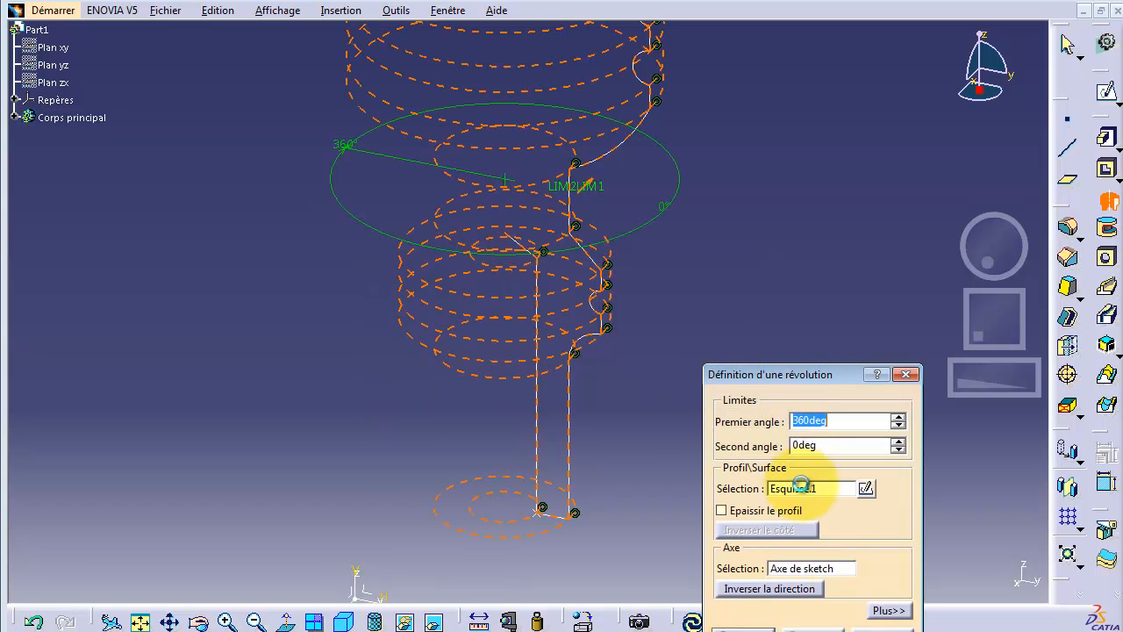
left_click(812, 628)
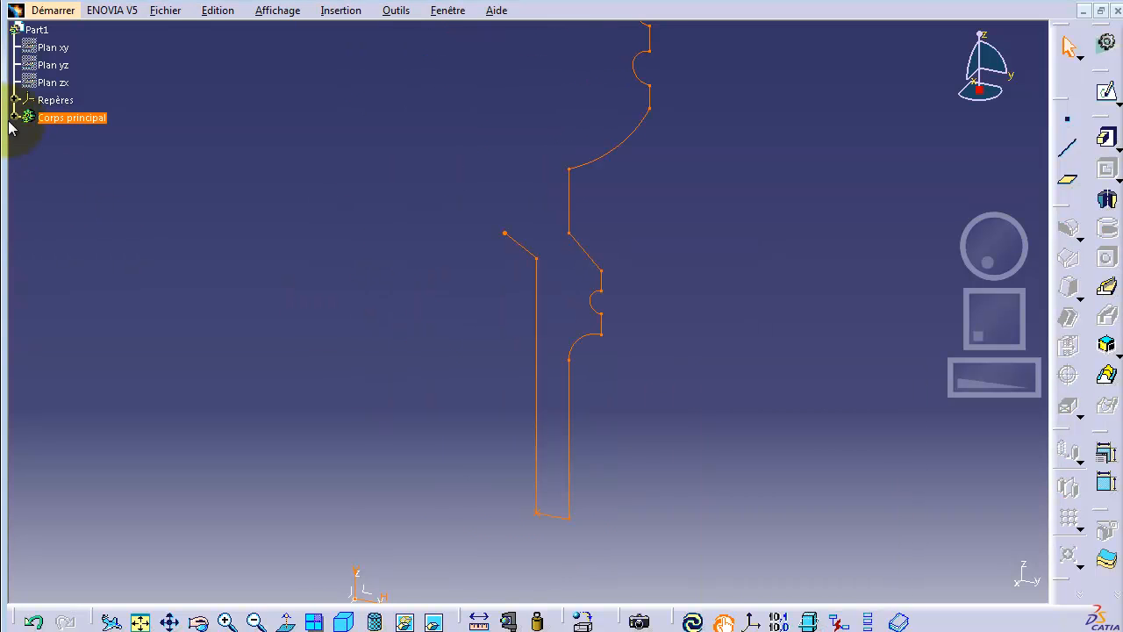
Reopen the profile sketch, run a sketch analysis on it and highlight its implicit contour
left_click(16, 117)
double_click(75, 136)
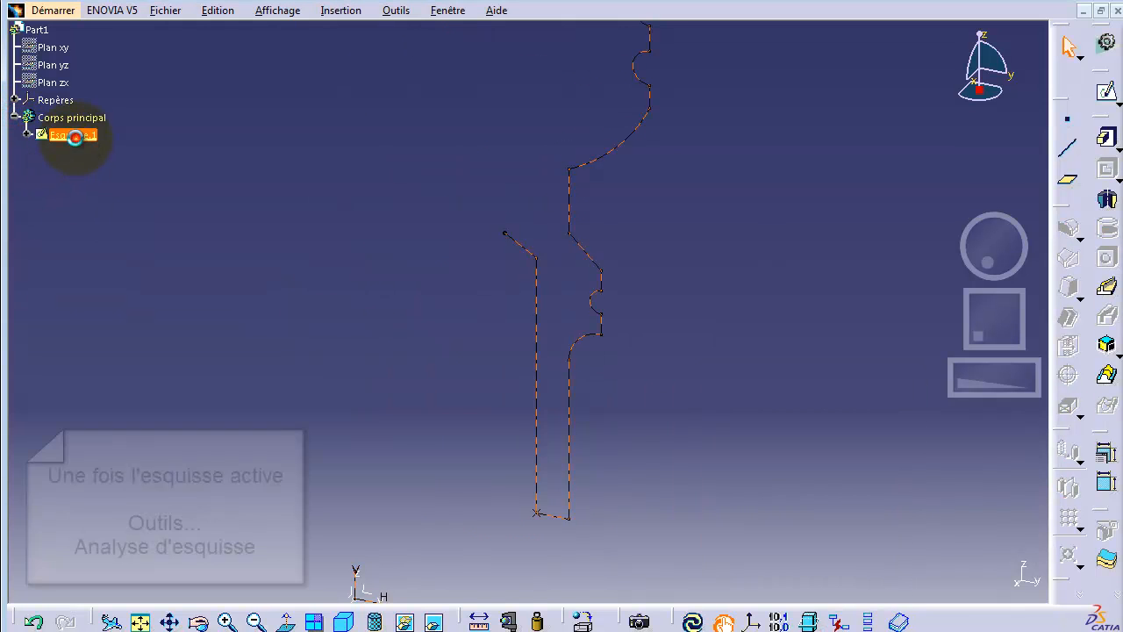
mouse_move(1006, 378)
left_mouse_down()
mouse_move(915, 371)
mouse_move(810, 324)
left_mouse_up()
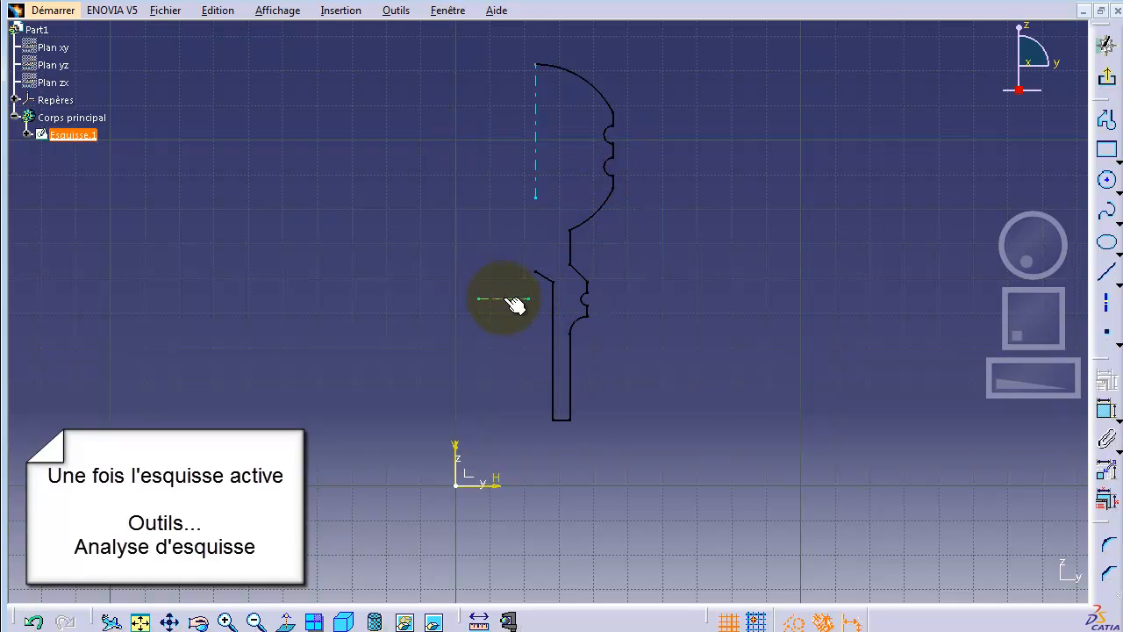
left_click(389, 13)
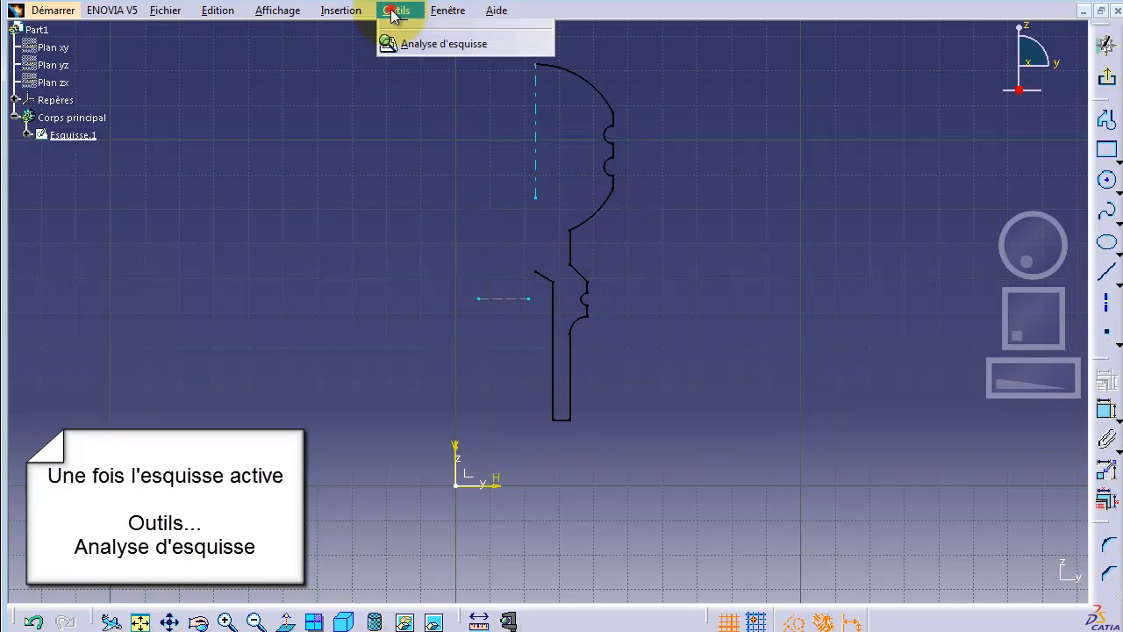
left_click(467, 274)
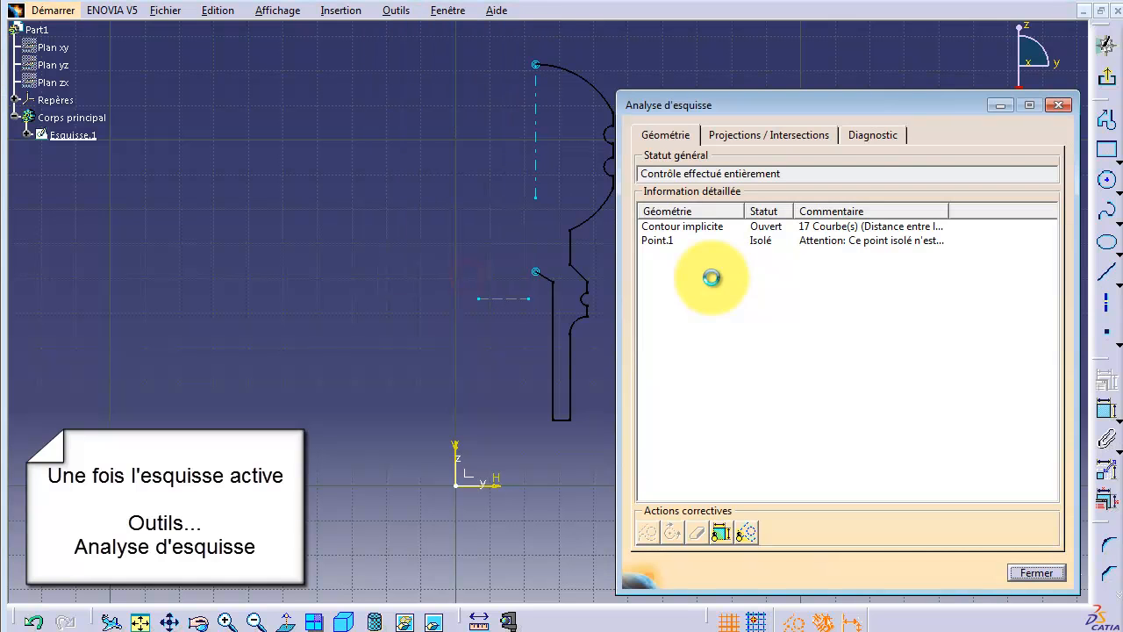
left_click(707, 226)
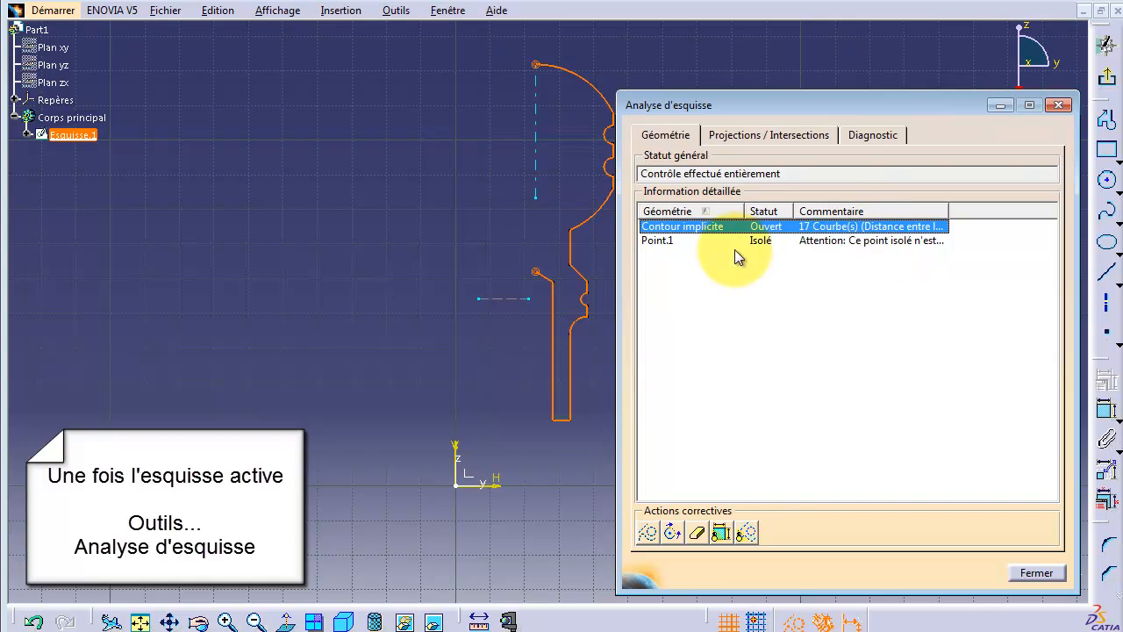
Delete the isolated Point.1 from the sketch through the analysis's corrective actions and close the analysis
left_click(662, 244)
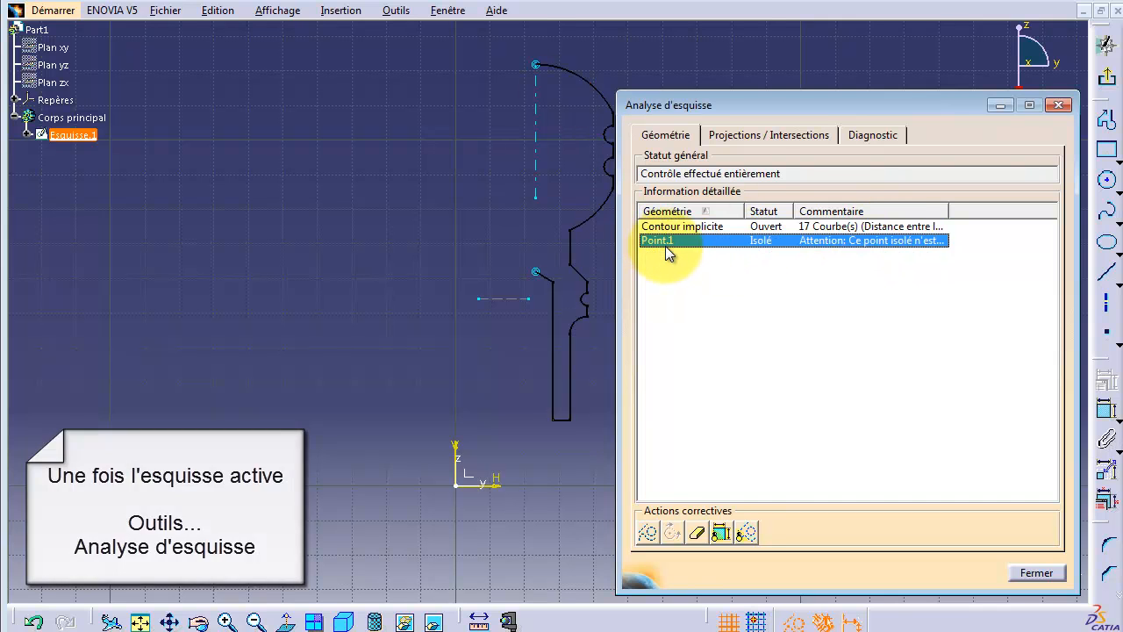
left_click_drag(726, 105, 784, 70)
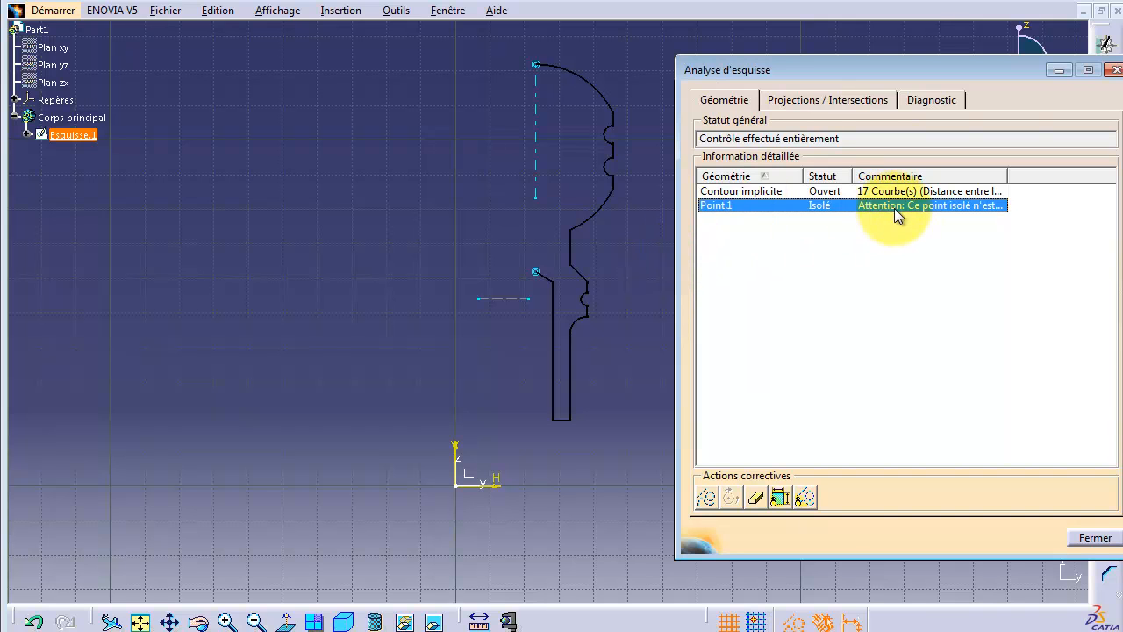
left_click(758, 495)
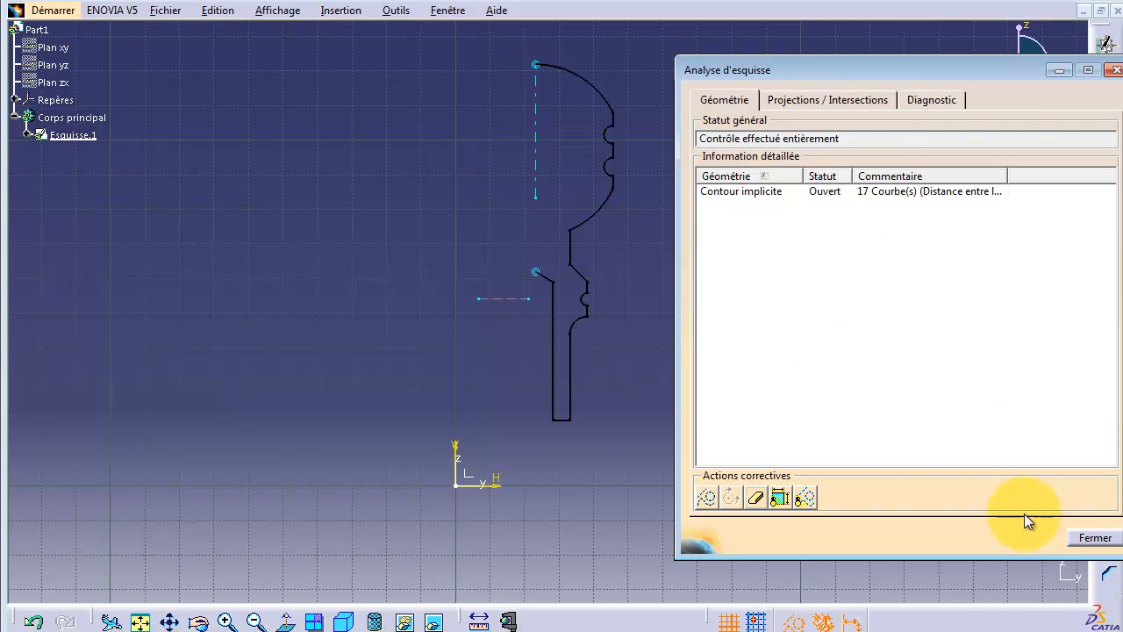
left_click(1095, 539)
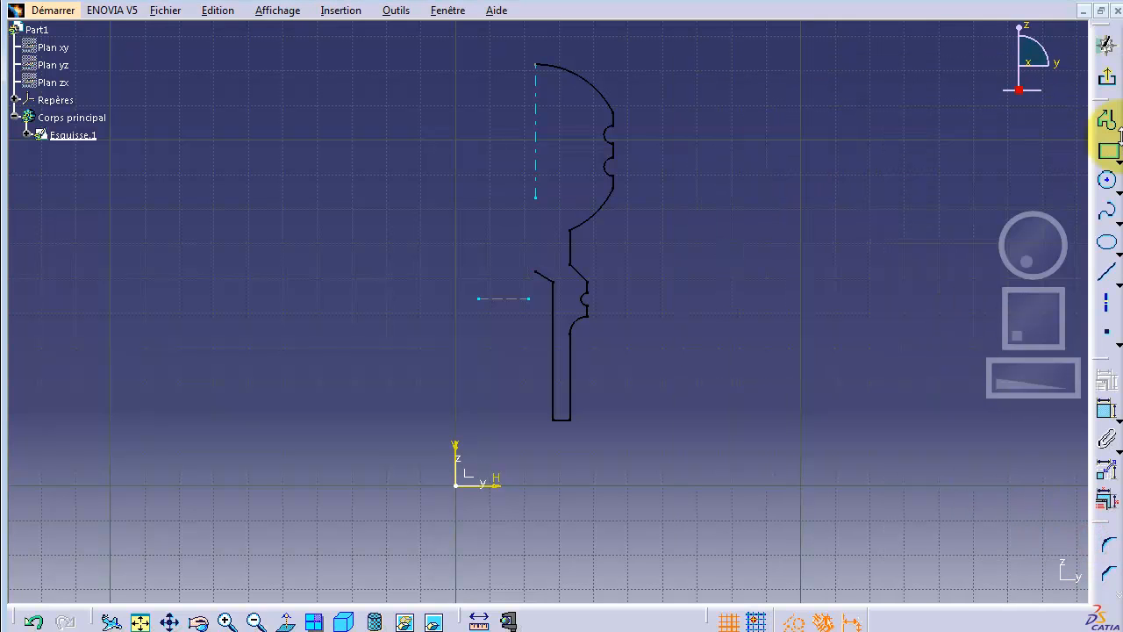
Exit the sketch and revolve the half profile 360° around the sketch axis
left_click(1107, 80)
left_click(1109, 201)
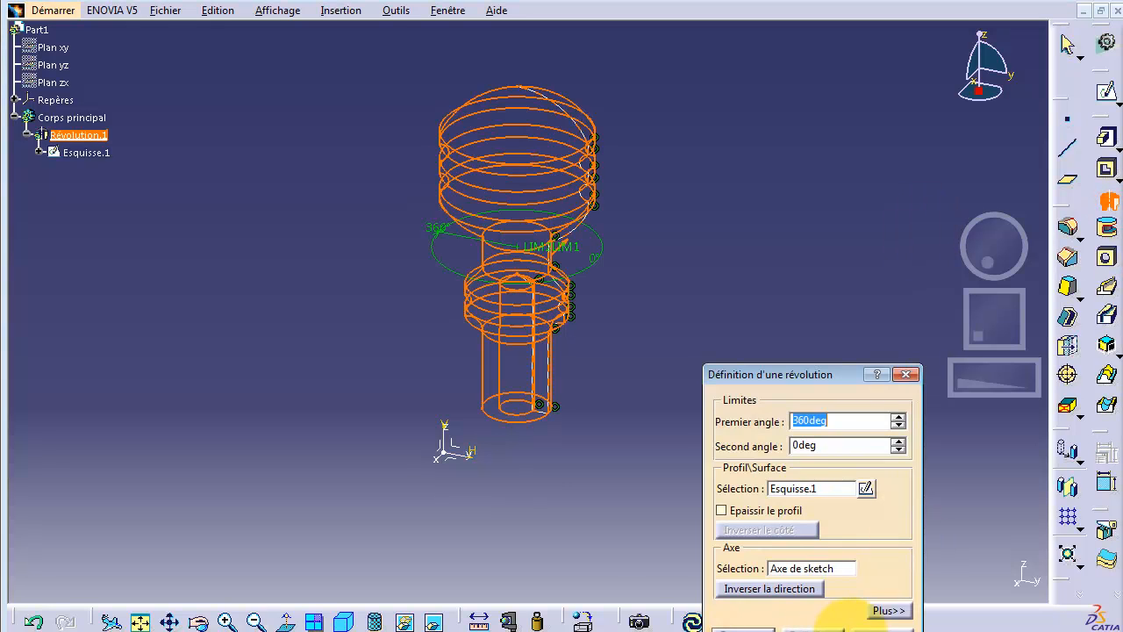
left_click(878, 629)
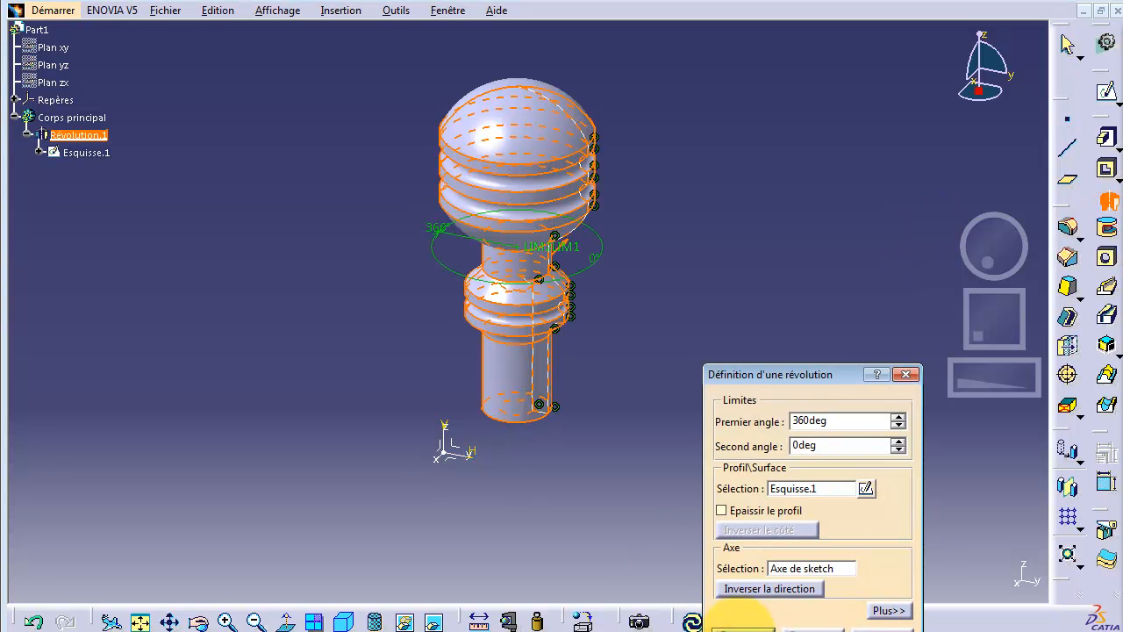
left_click(741, 628)
left_click(301, 382)
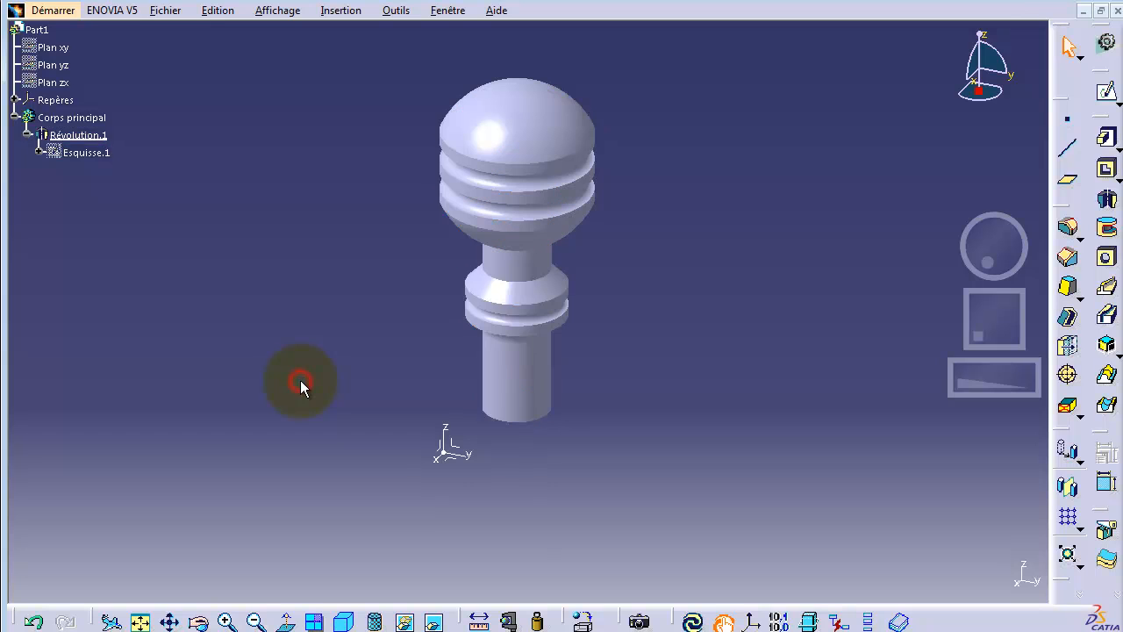
Reopen the profile sketch and make the free end point of the inner profile coincident with the revolution axis
double_click(109, 156)
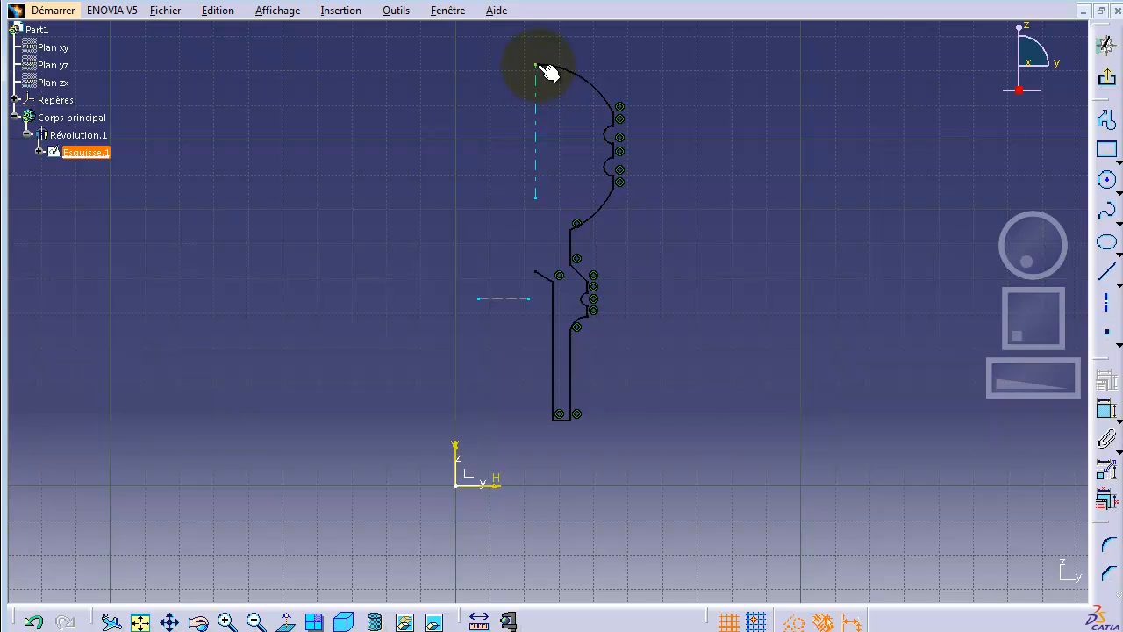
left_click(536, 272)
left_click(536, 171)
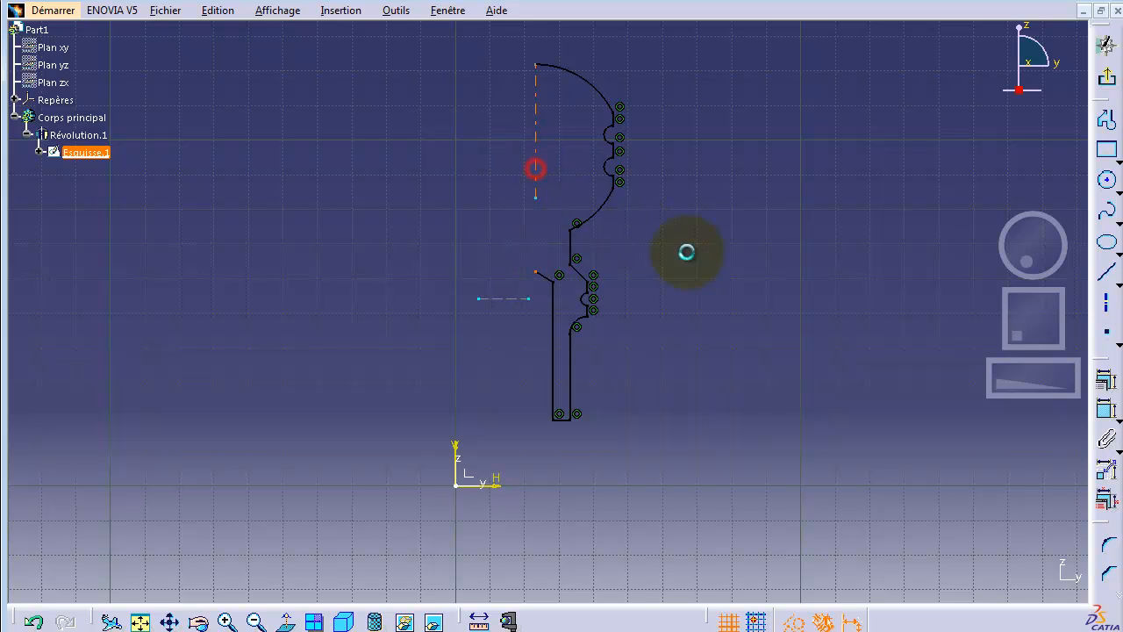
left_click(1107, 384)
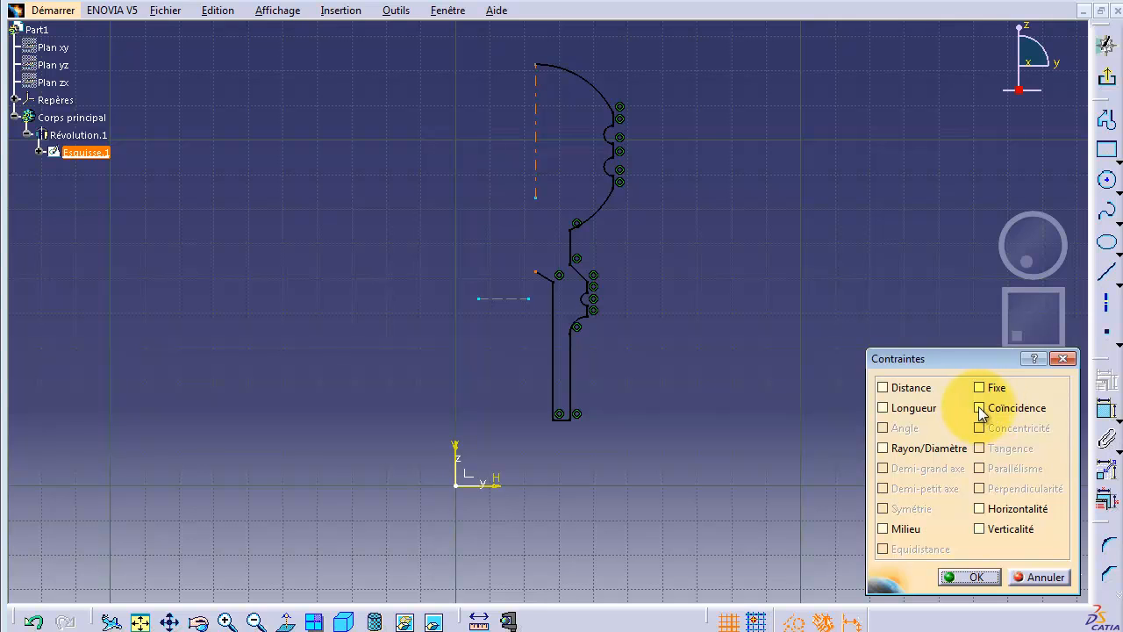
left_click(980, 408)
left_click(964, 576)
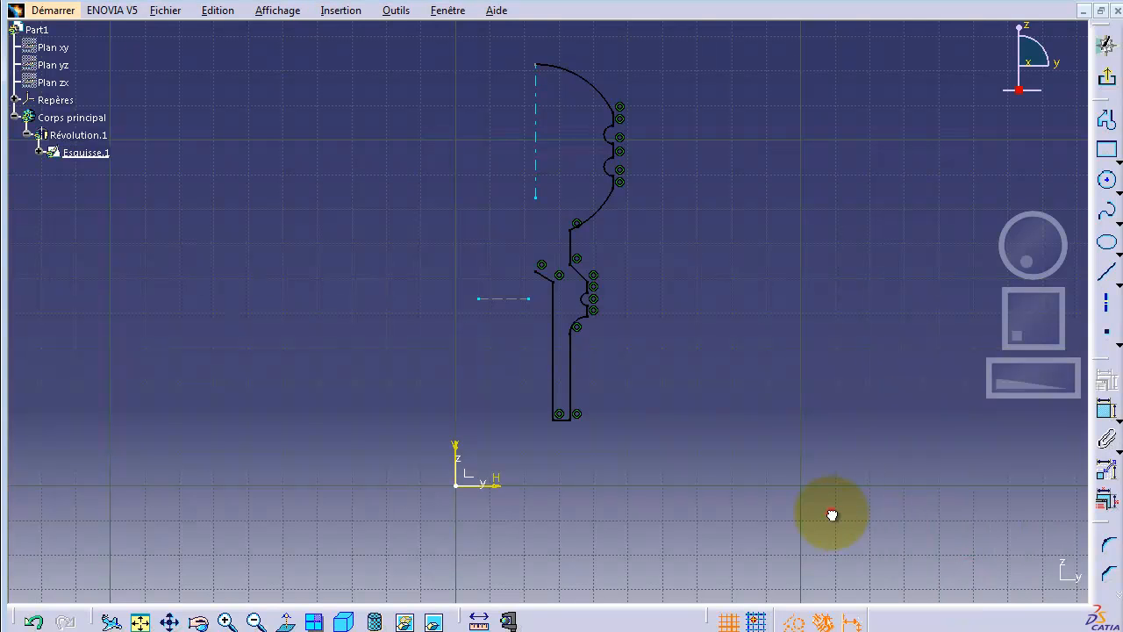
Exit the profile sketch and update the part
left_click(552, 279)
left_click(547, 207)
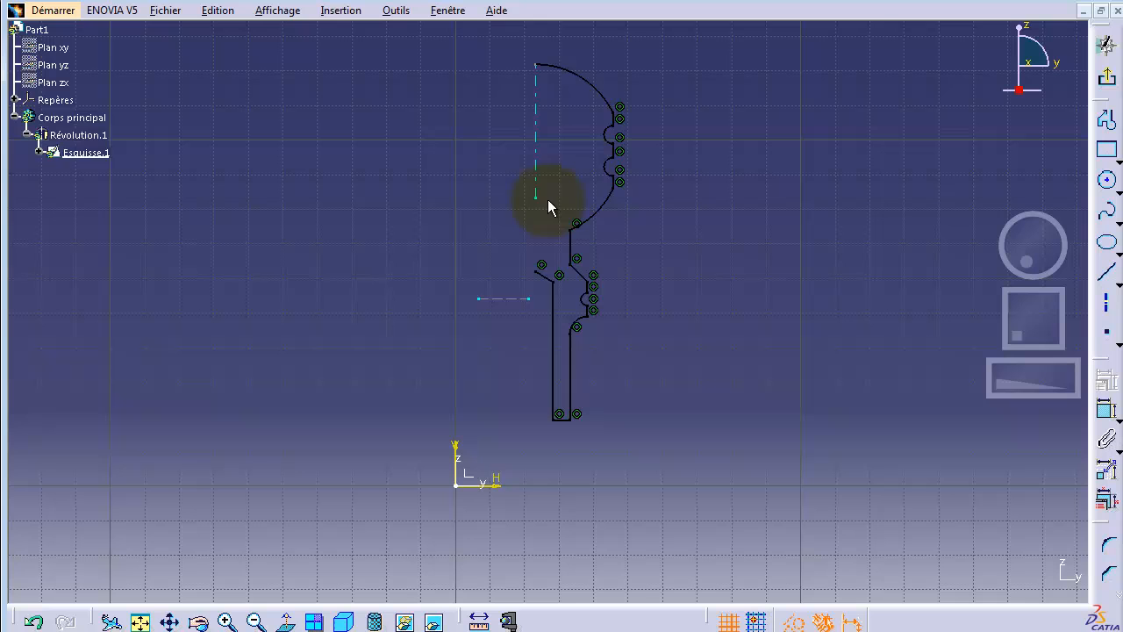
left_click(564, 65)
left_click(533, 75)
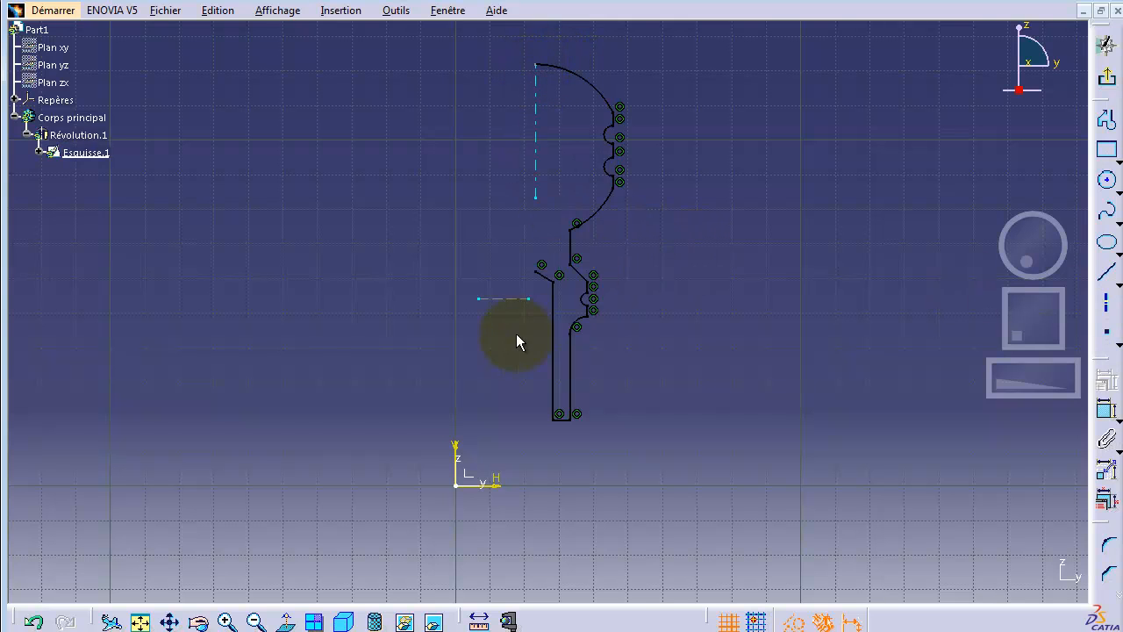
left_click(1106, 78)
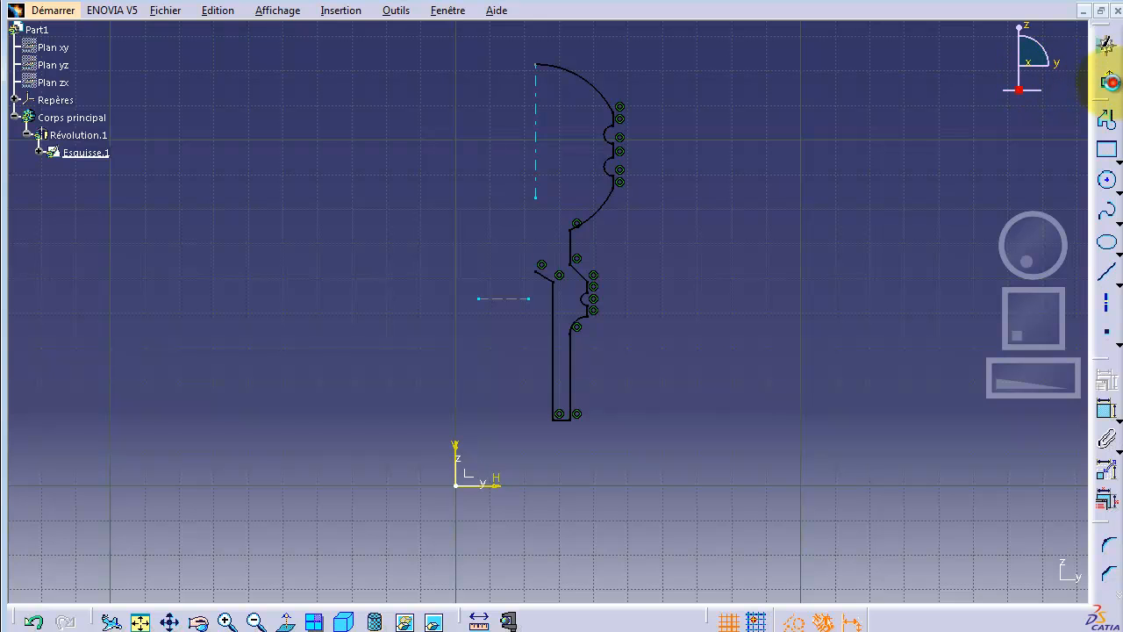
left_click(693, 620)
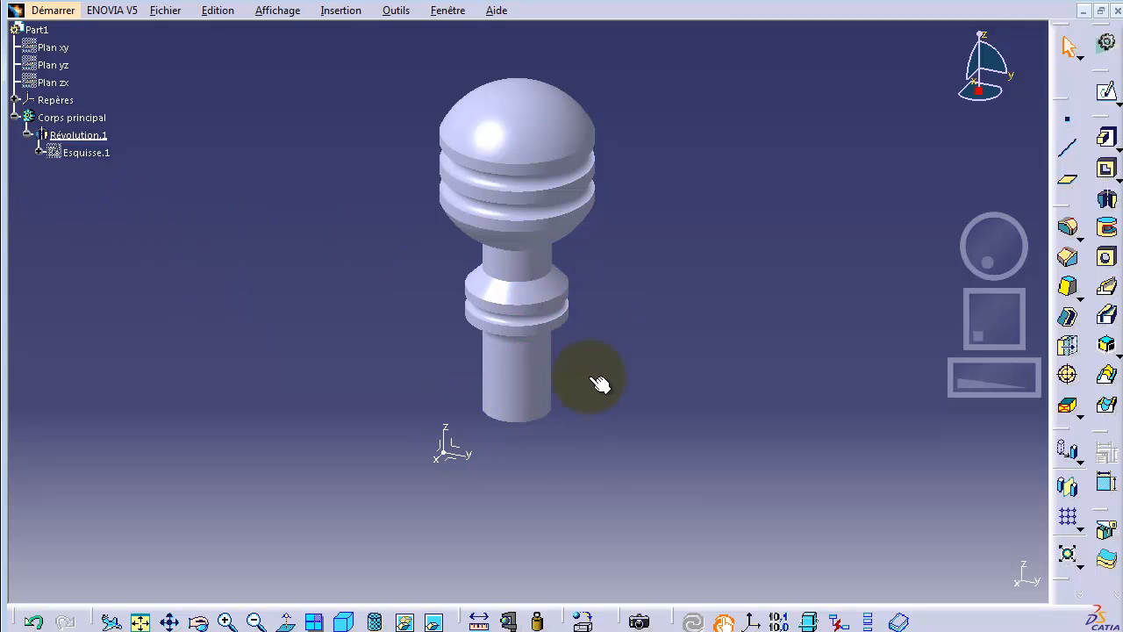
Reopen the profile sketch, select all its geometry and fix it together as one rigid group
double_click(79, 152)
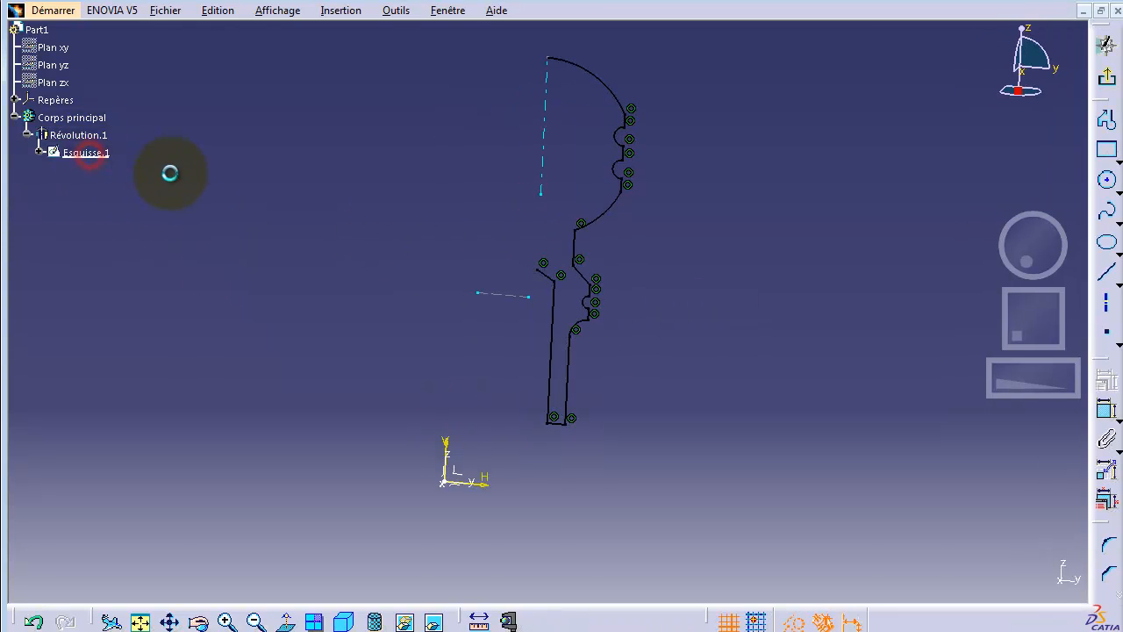
mouse_move(399, 36)
left_mouse_down()
mouse_move(649, 255)
mouse_move(681, 428)
left_mouse_up()
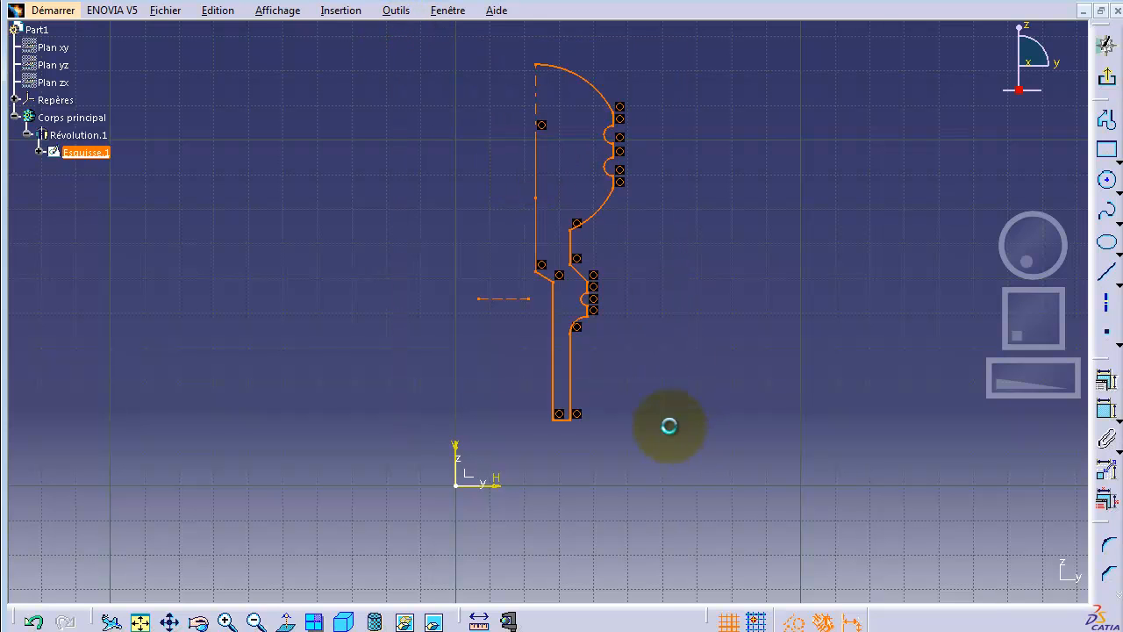
left_click_drag(534, 223, 498, 300)
left_click_drag(376, 30, 707, 507)
left_click(720, 376)
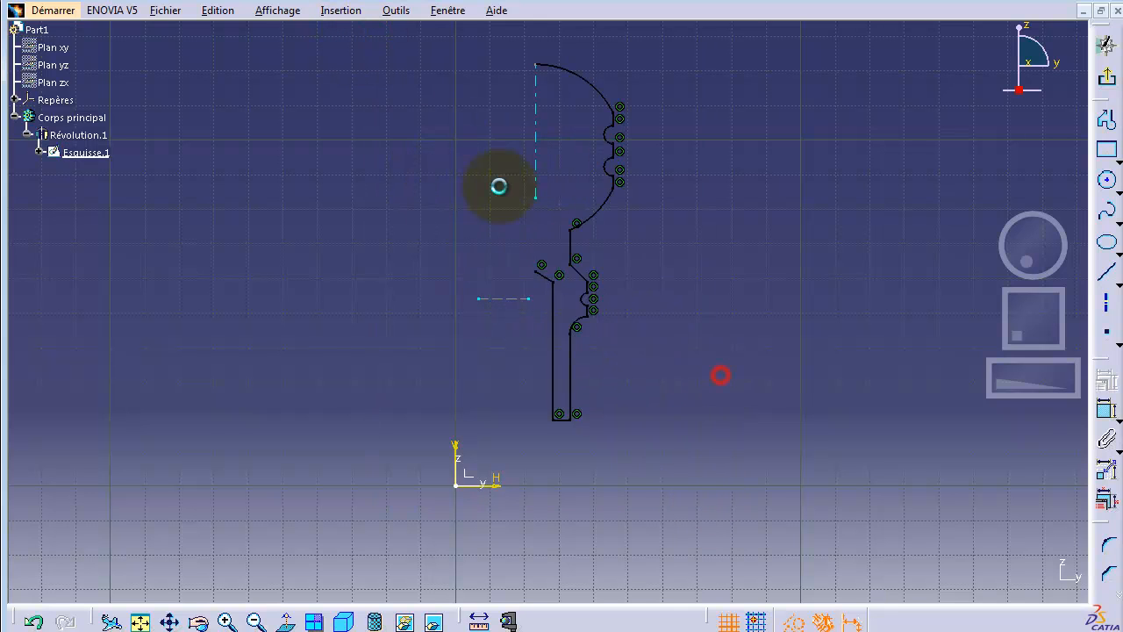
left_click_drag(650, 449, 429, 40)
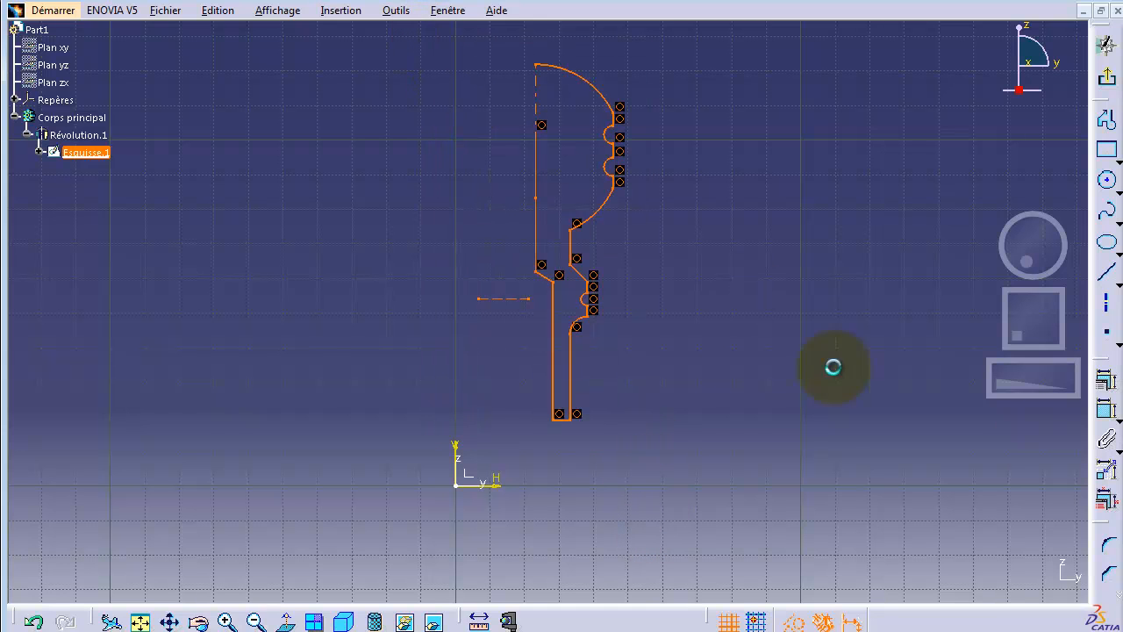
left_click(1109, 451)
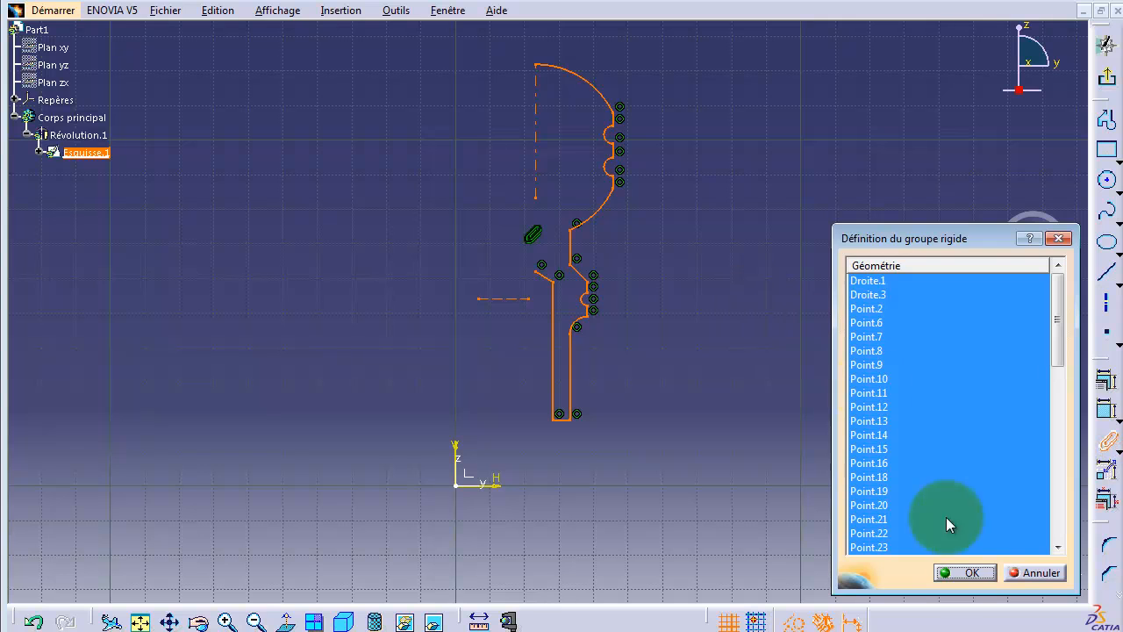
left_click(972, 571)
Move the grouped profile closer to the origin and make its axis coincident with the sketch's vertical axis
mouse_move(545, 191)
left_mouse_down()
mouse_move(466, 238)
mouse_move(484, 235)
left_mouse_up()
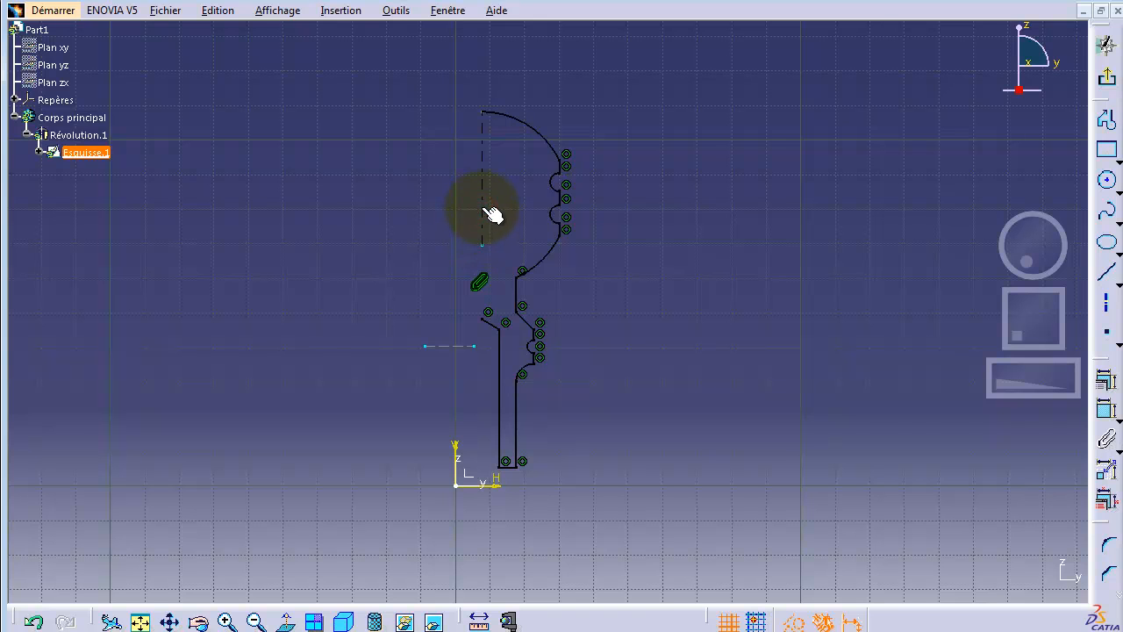
left_click(317, 256)
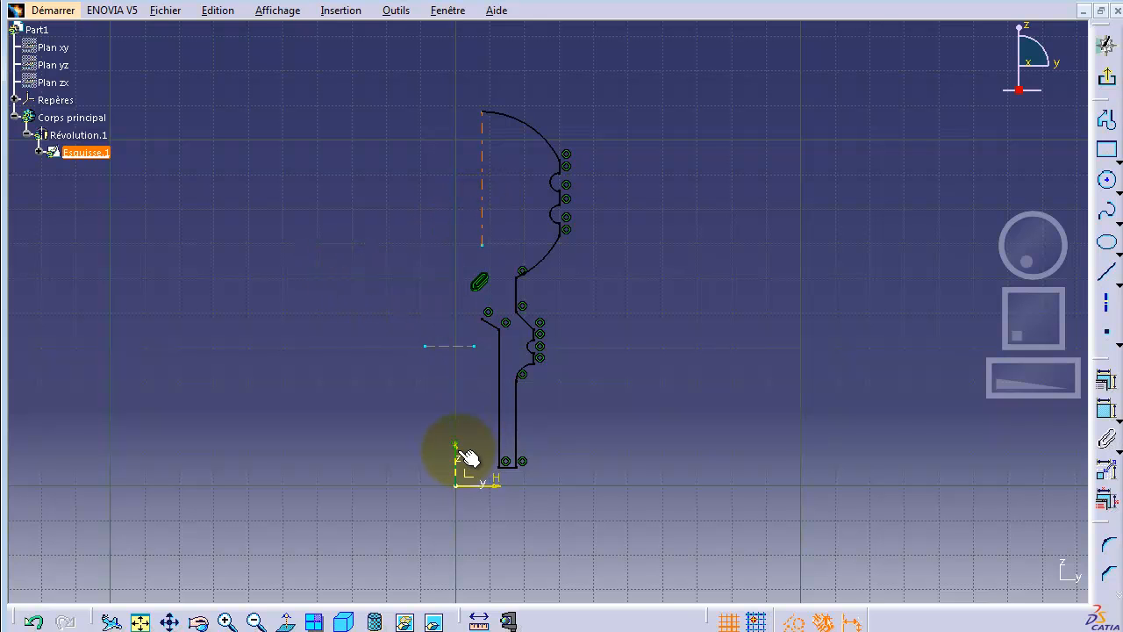
left_click(1105, 380)
left_click(979, 407)
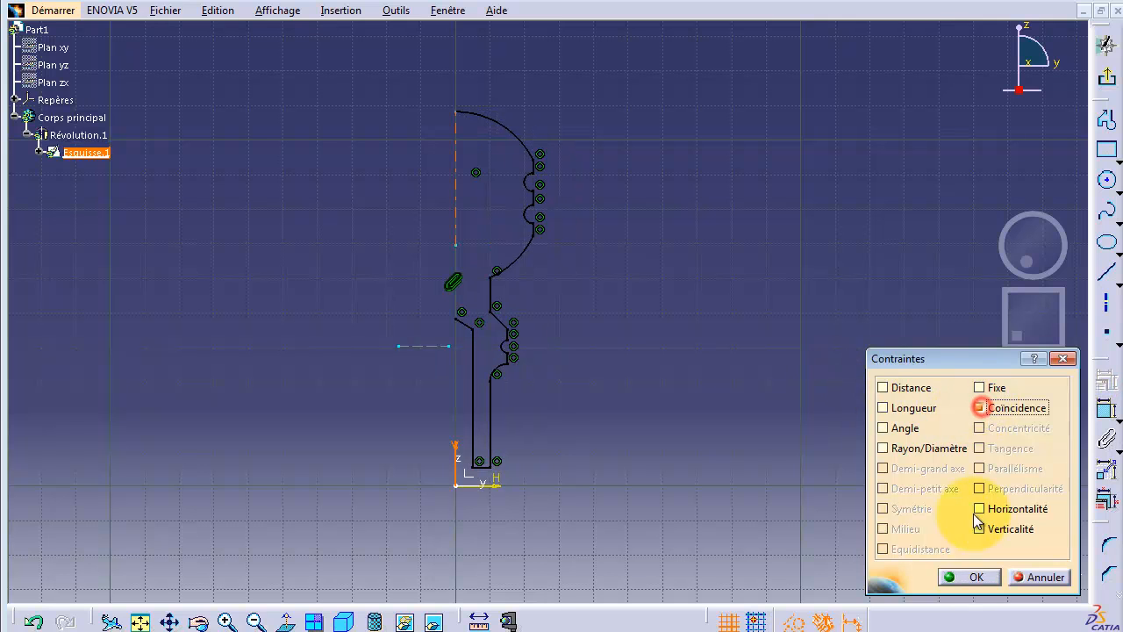
left_click(970, 577)
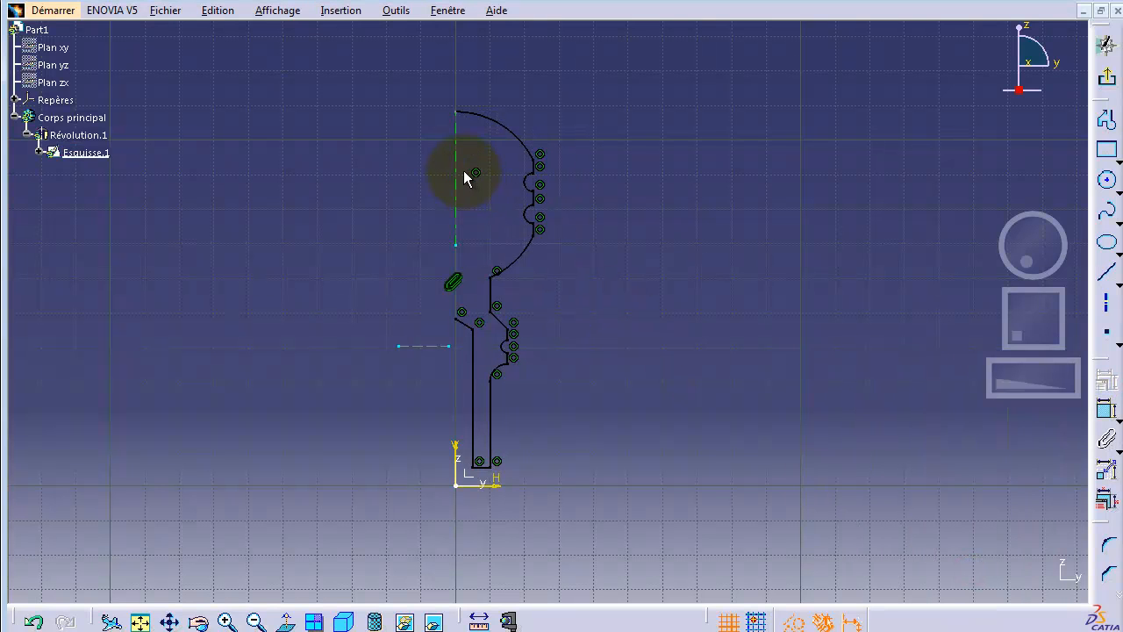
Slide the grouped profile down the vertical axis until the origin lies within the stem, exit the sketch and update the part
mouse_move(460, 181)
left_mouse_down()
mouse_move(454, 246)
mouse_move(478, 482)
mouse_move(469, 376)
mouse_move(416, 177)
mouse_move(430, 254)
left_mouse_up()
left_click(319, 389)
left_click(1106, 79)
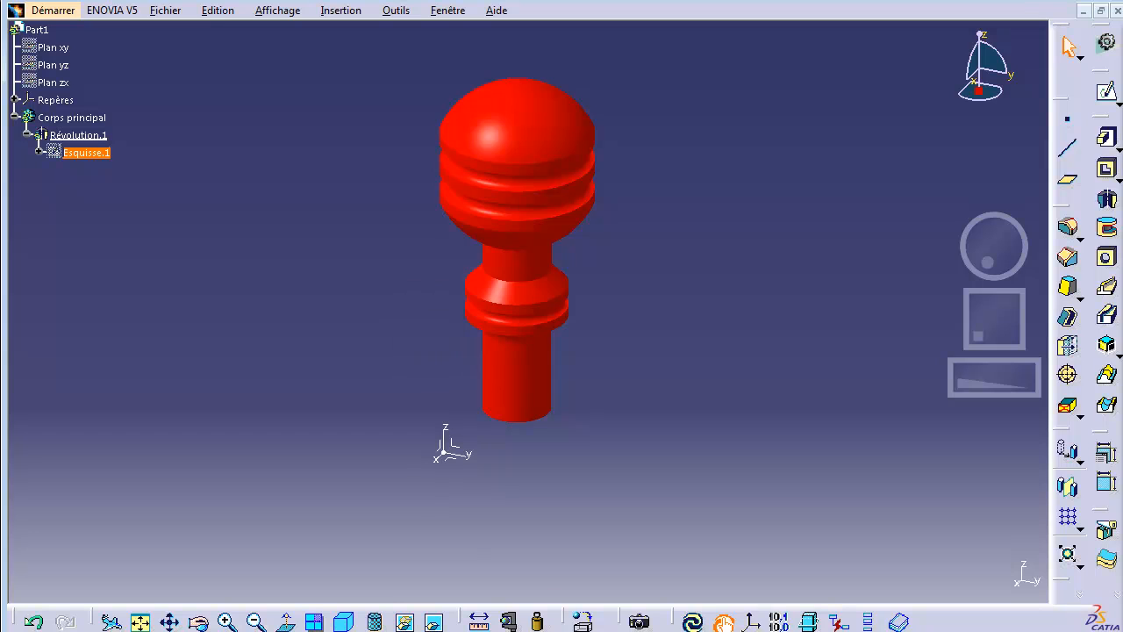
left_click(692, 621)
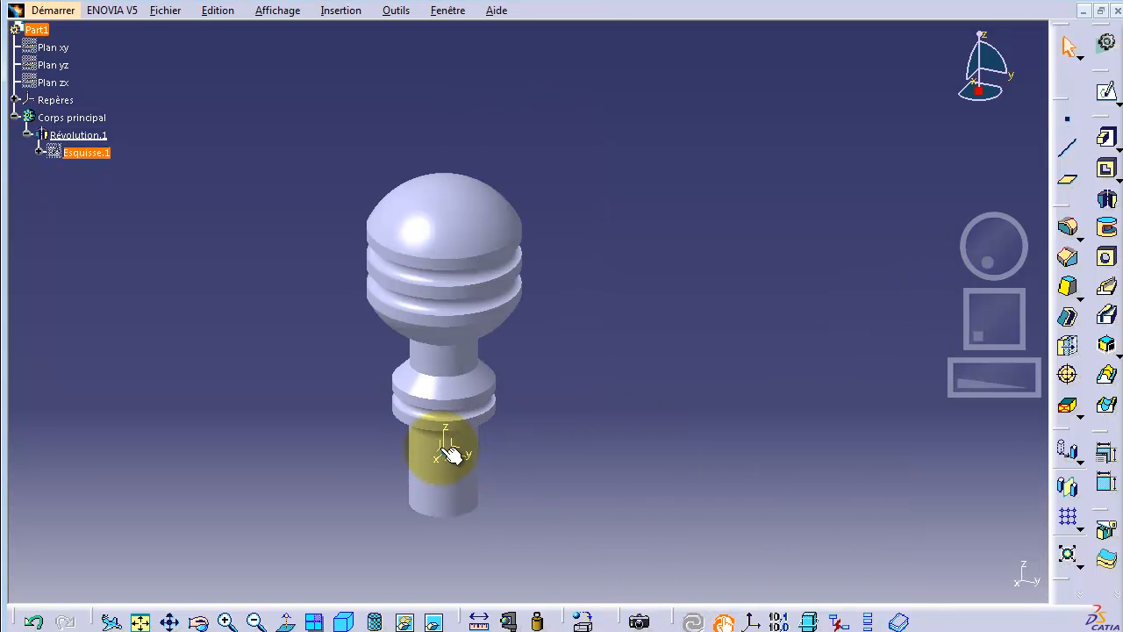
Start a hole in the knob's stem and set its extension to Jusqu'au dernier
left_click(1108, 258)
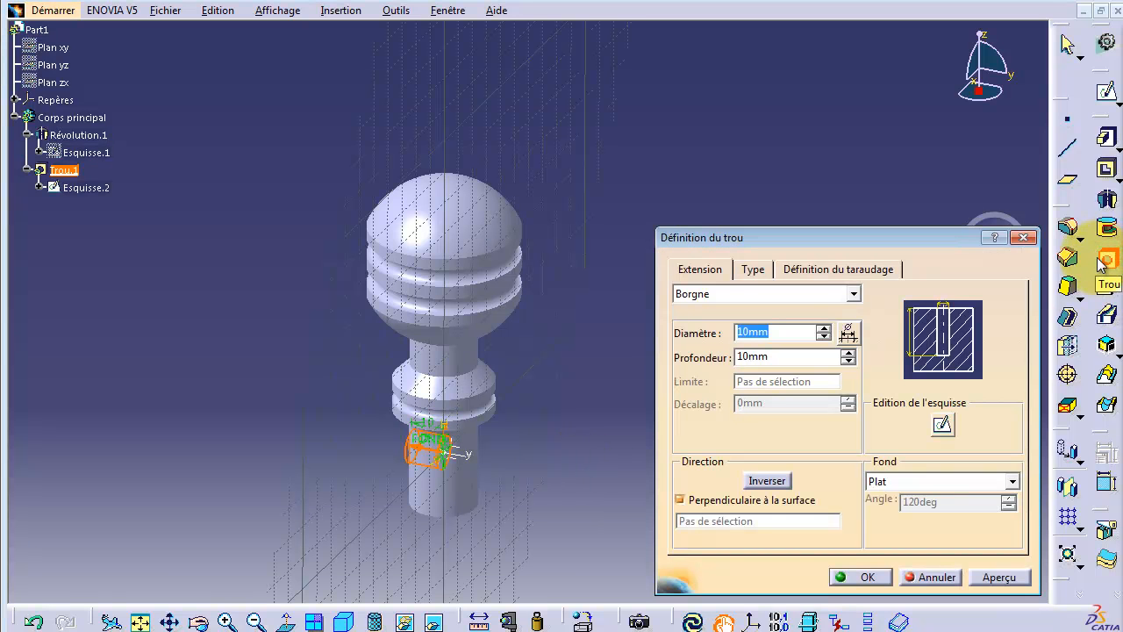
left_click(852, 294)
left_click(825, 329)
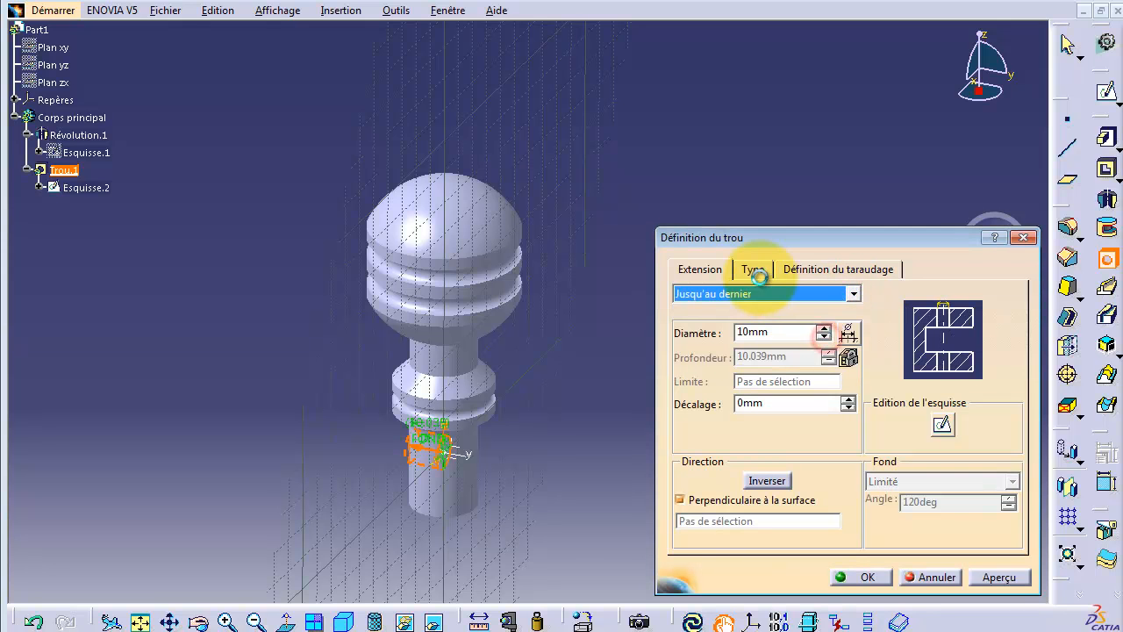
Make the hole threaded with the Métrique Pas Gros type and the M3 reference, and create it
left_click(838, 269)
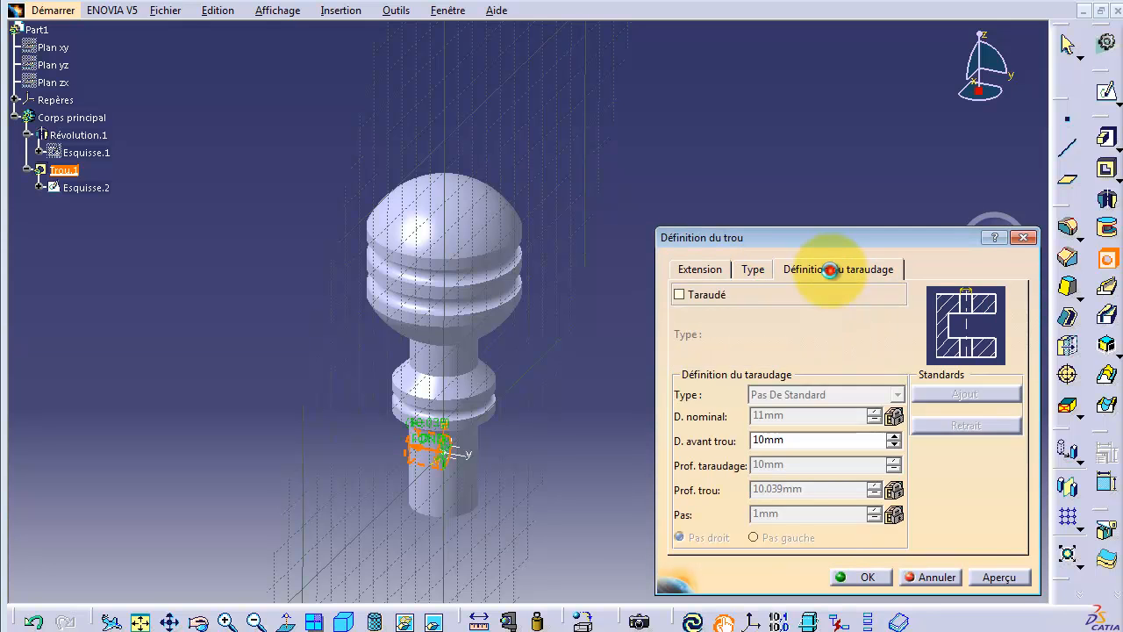
left_click(679, 295)
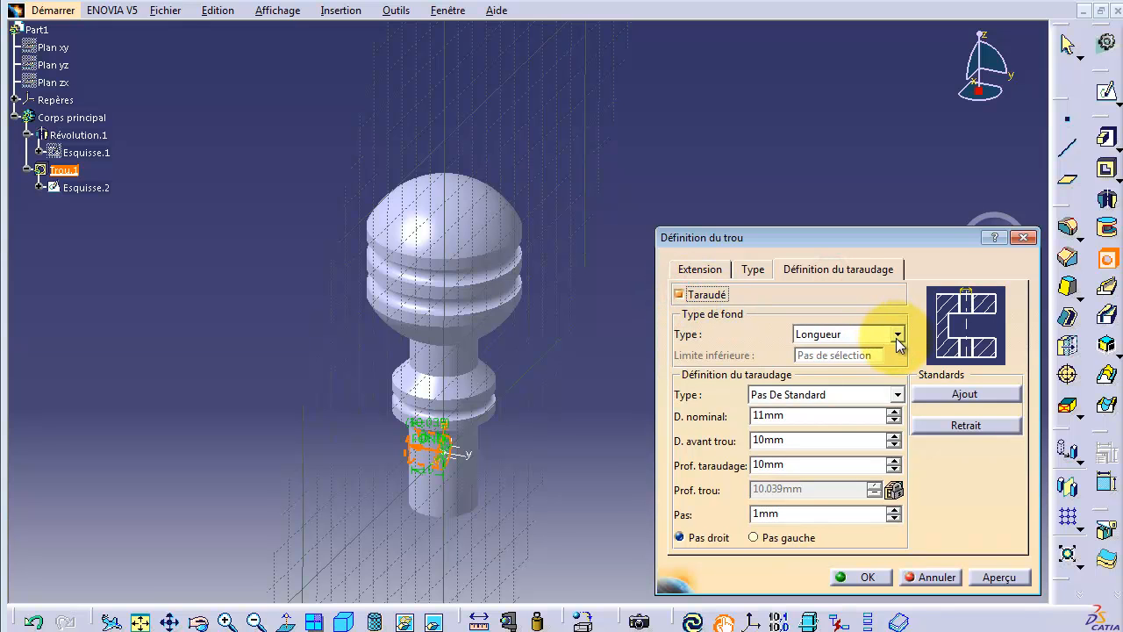
left_click(897, 395)
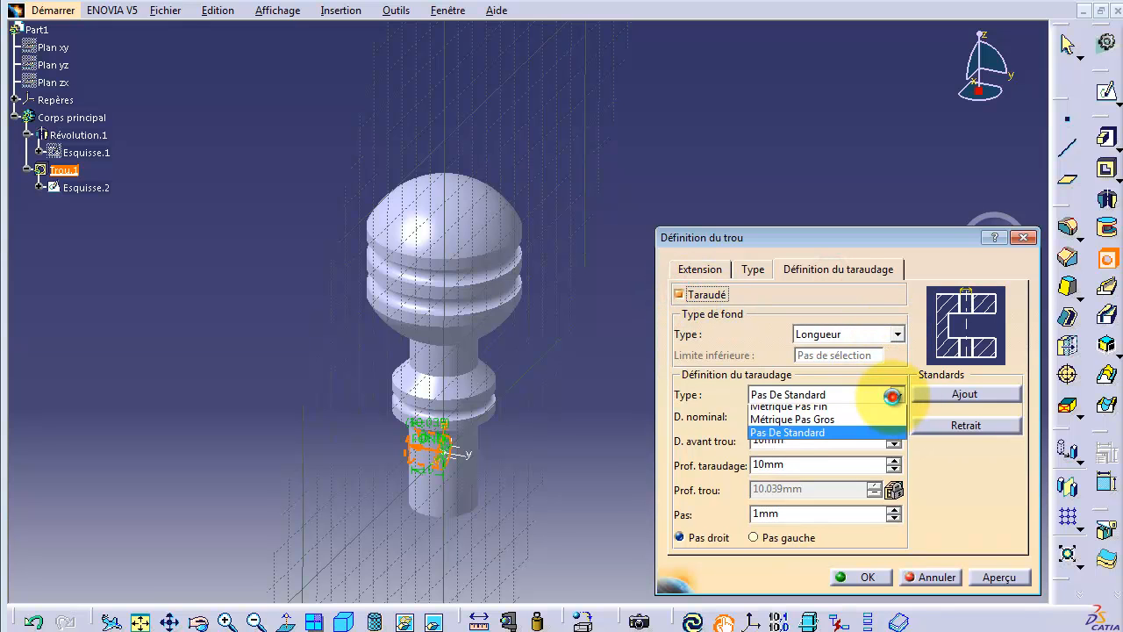
left_click(855, 425)
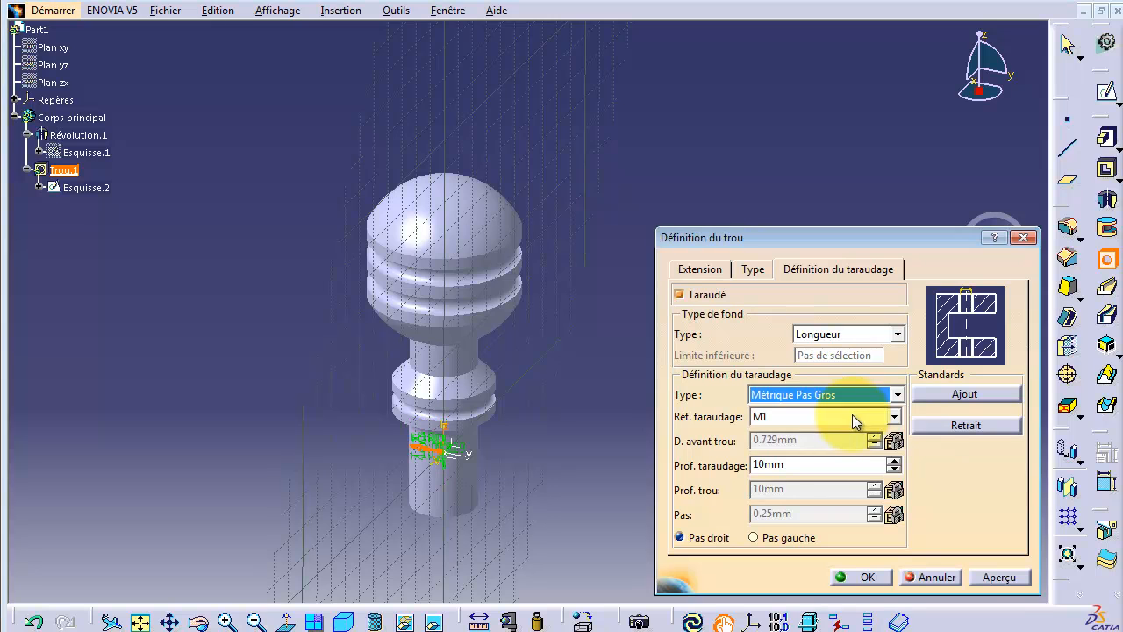
left_click(893, 417)
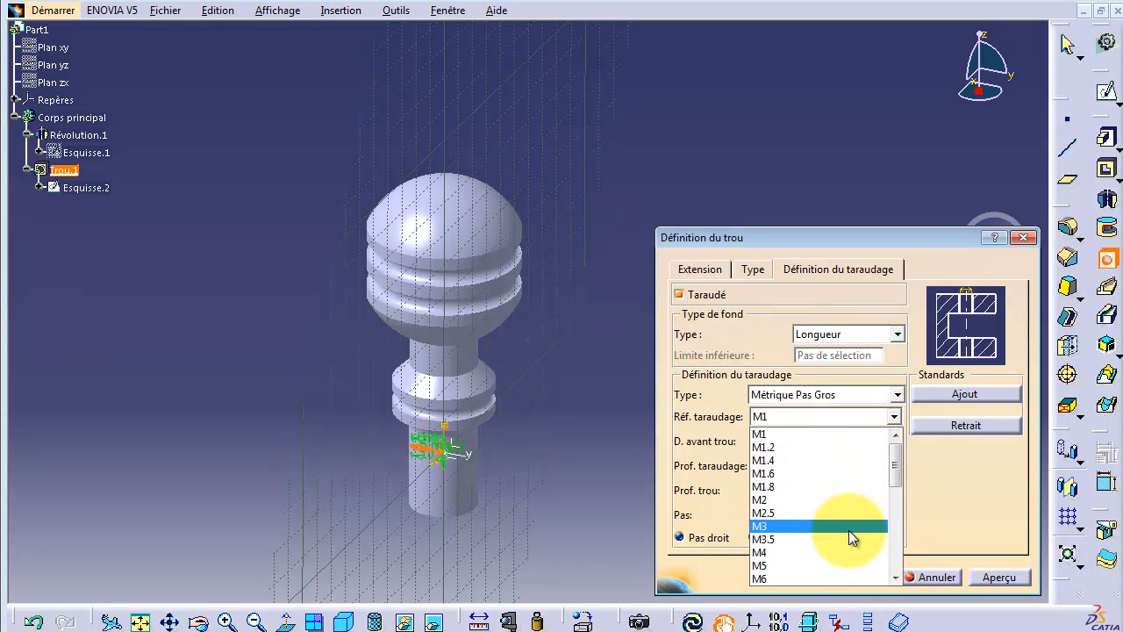
left_click(849, 526)
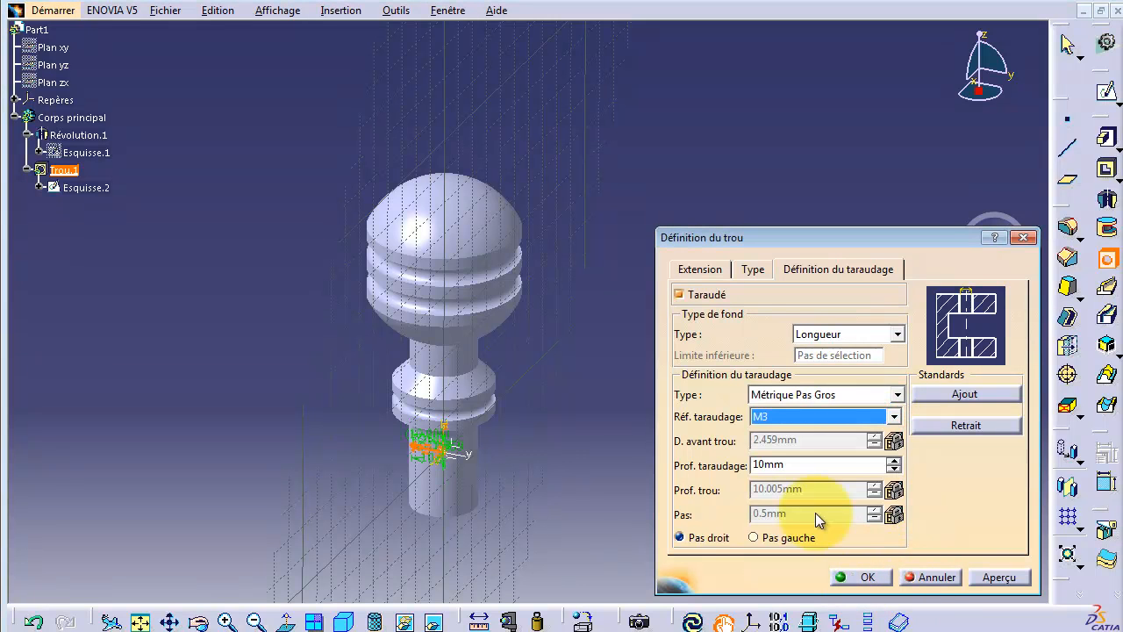
left_click(706, 274)
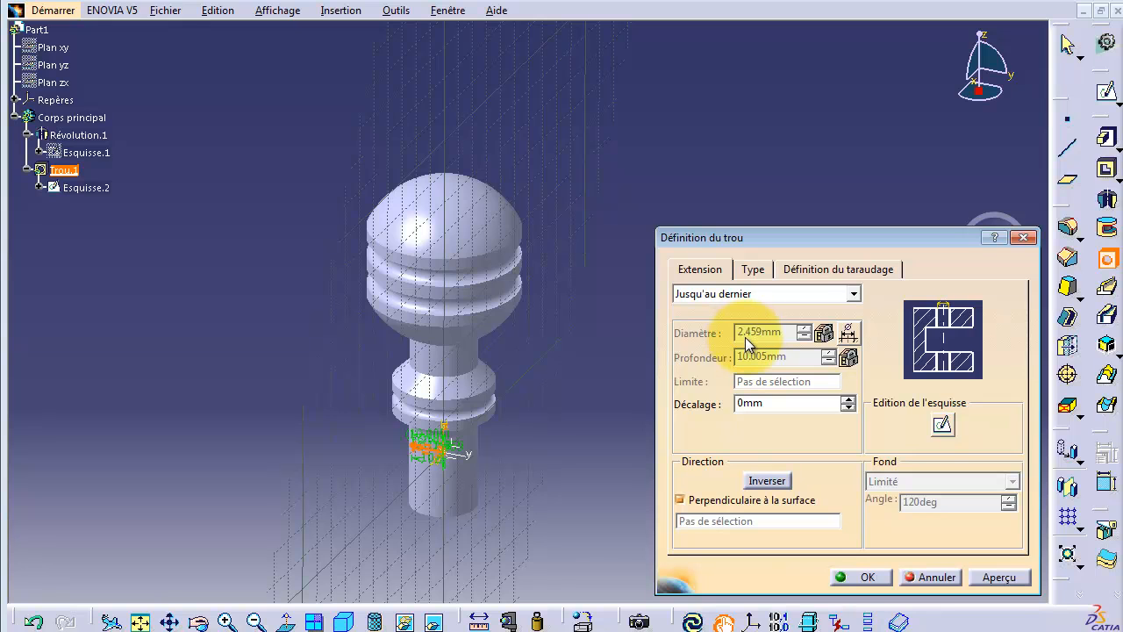
left_click(868, 582)
left_click(761, 529)
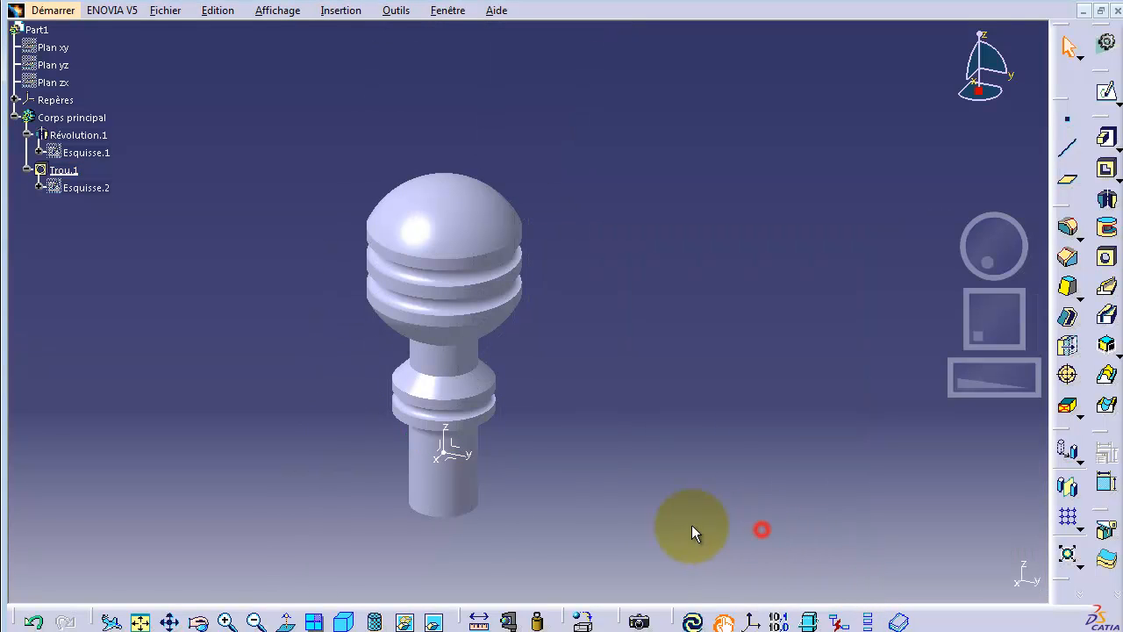
Reopen the threaded hole in the knob's stem for editing and open its positioning sketch
left_click_drag(993, 262, 1088, 244)
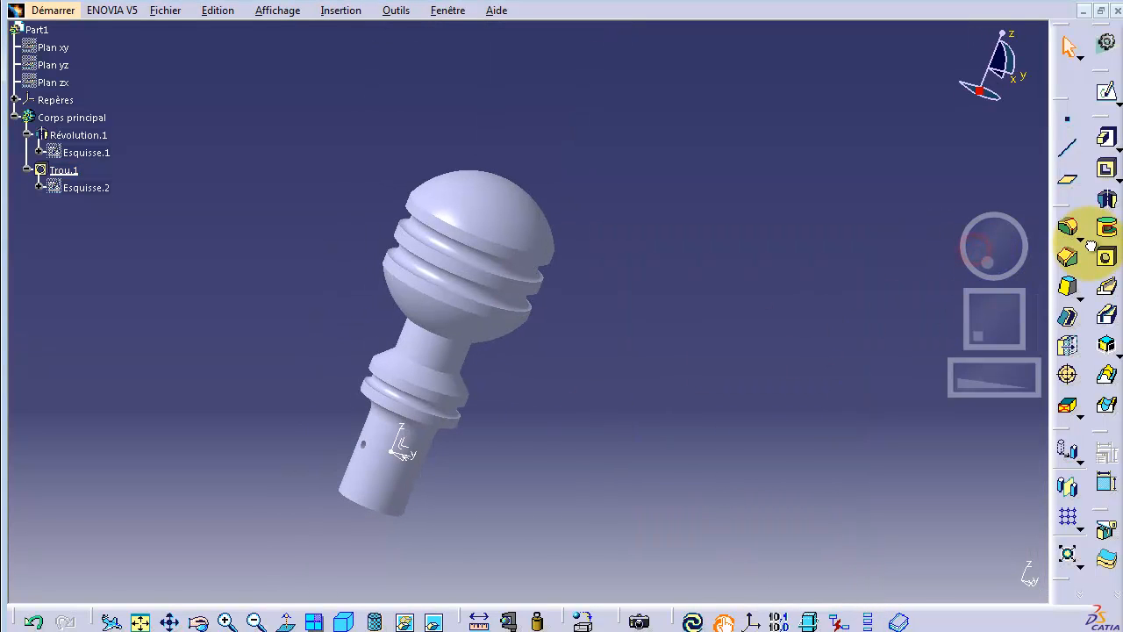
double_click(57, 169)
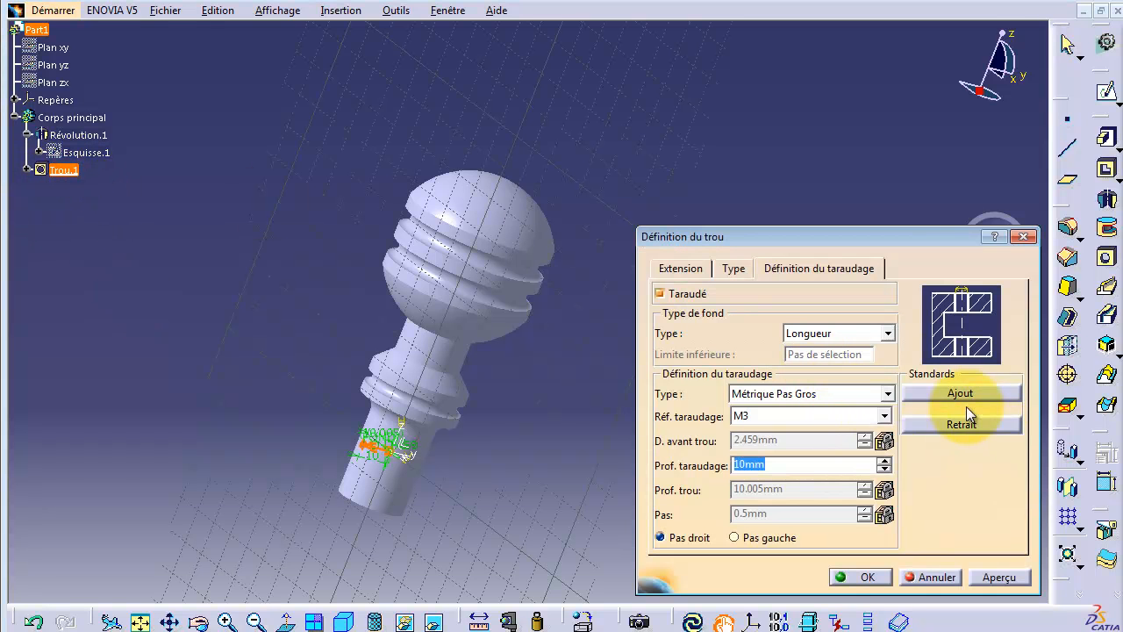
left_click(685, 268)
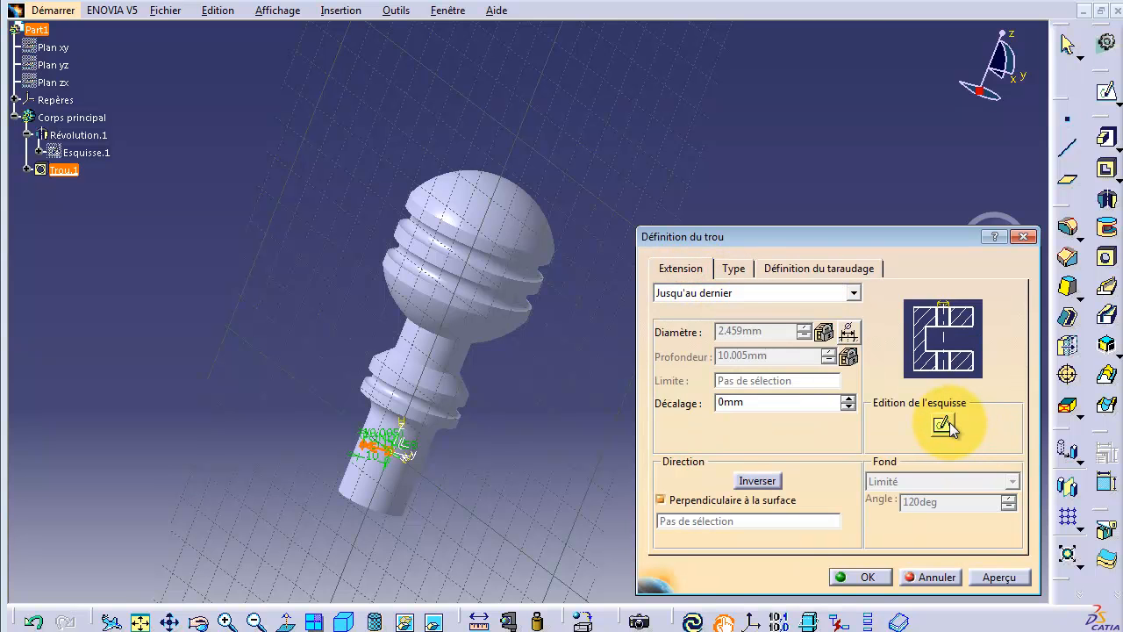
left_click(944, 426)
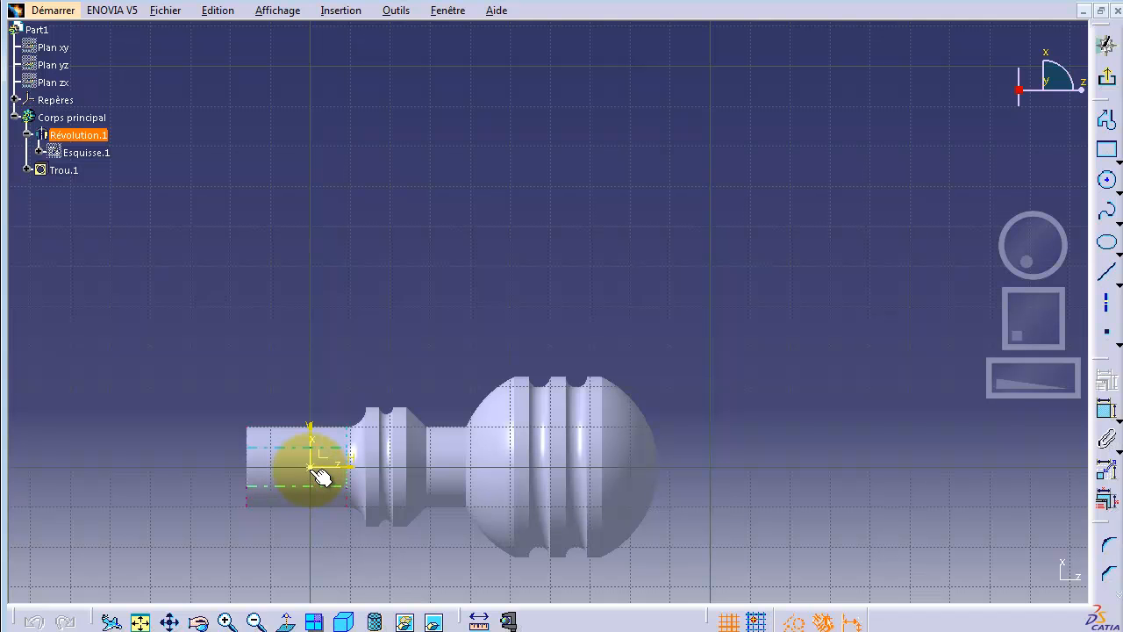
Constrain the hole's centre point 1.8 mm from the collar groove's edge, exit the sketch and validate the hole
left_click(310, 467)
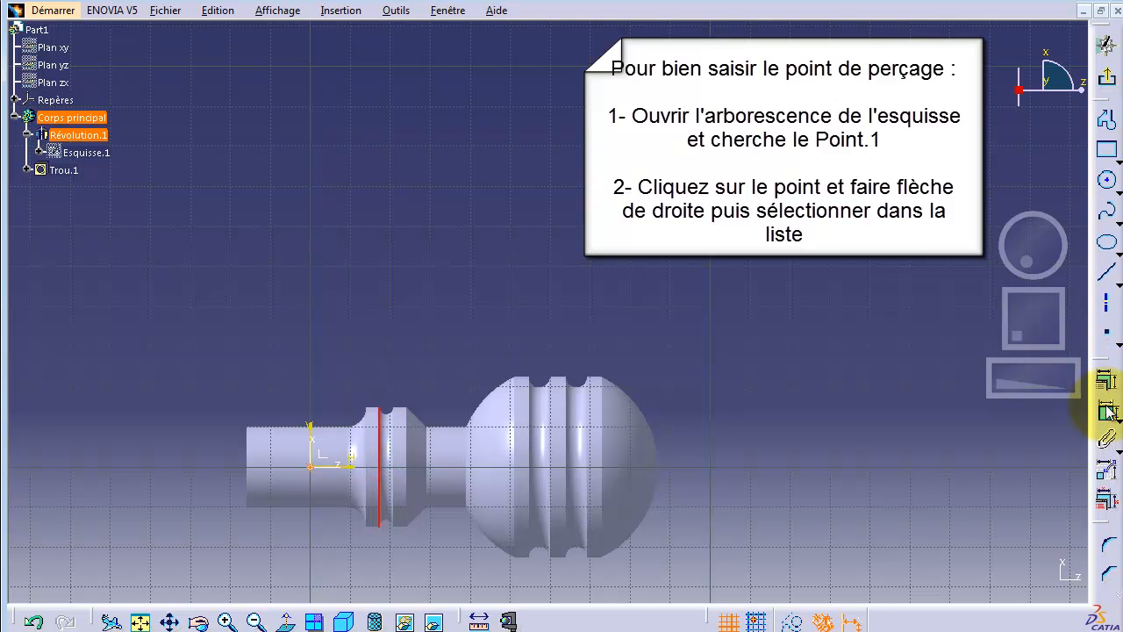
left_click(359, 329)
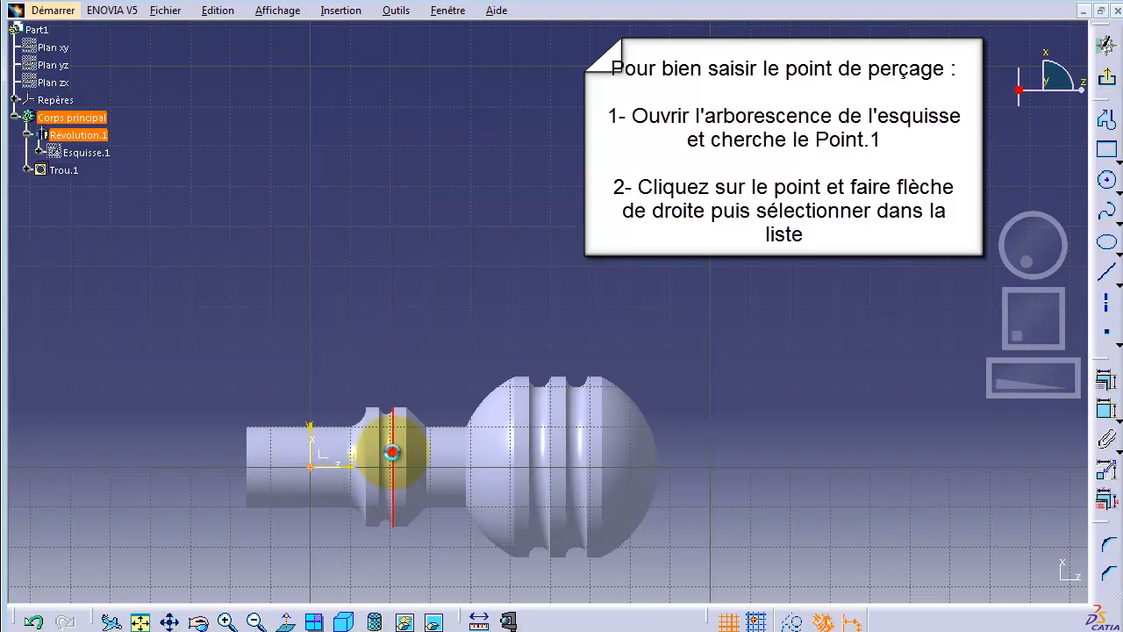
left_click(1107, 410)
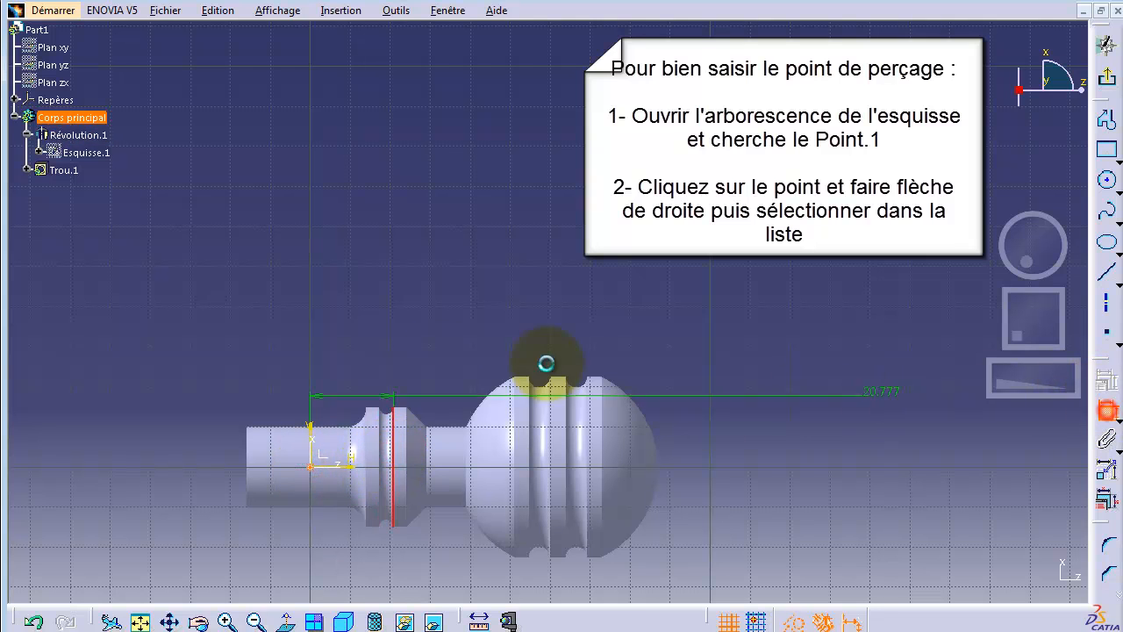
left_click(420, 295)
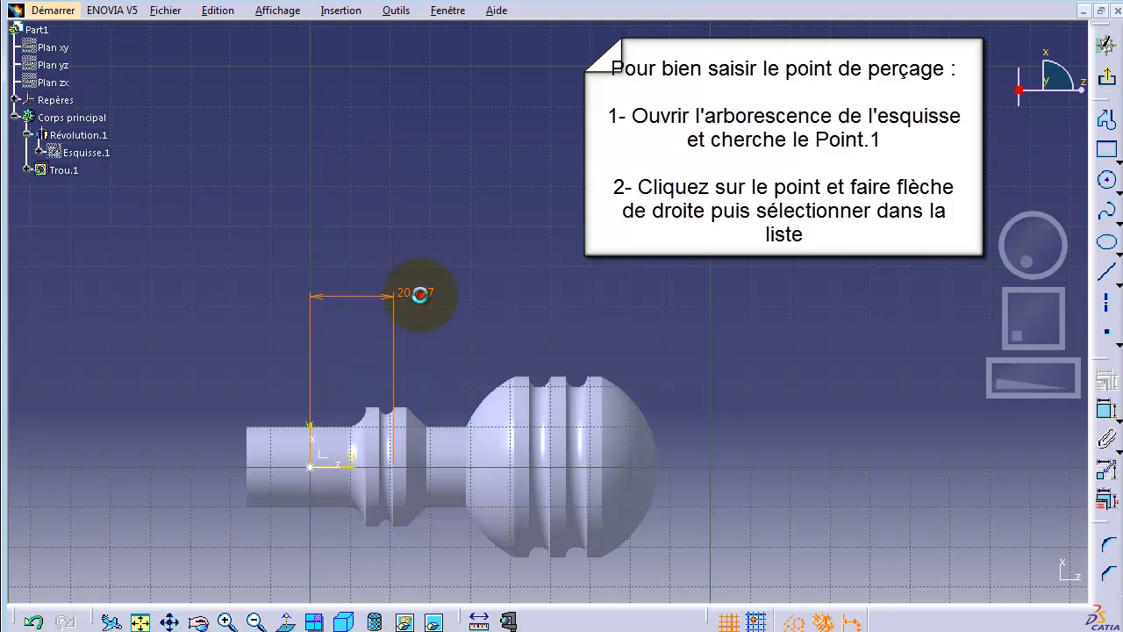
double_click(420, 295)
type("1.8")
key("Return")
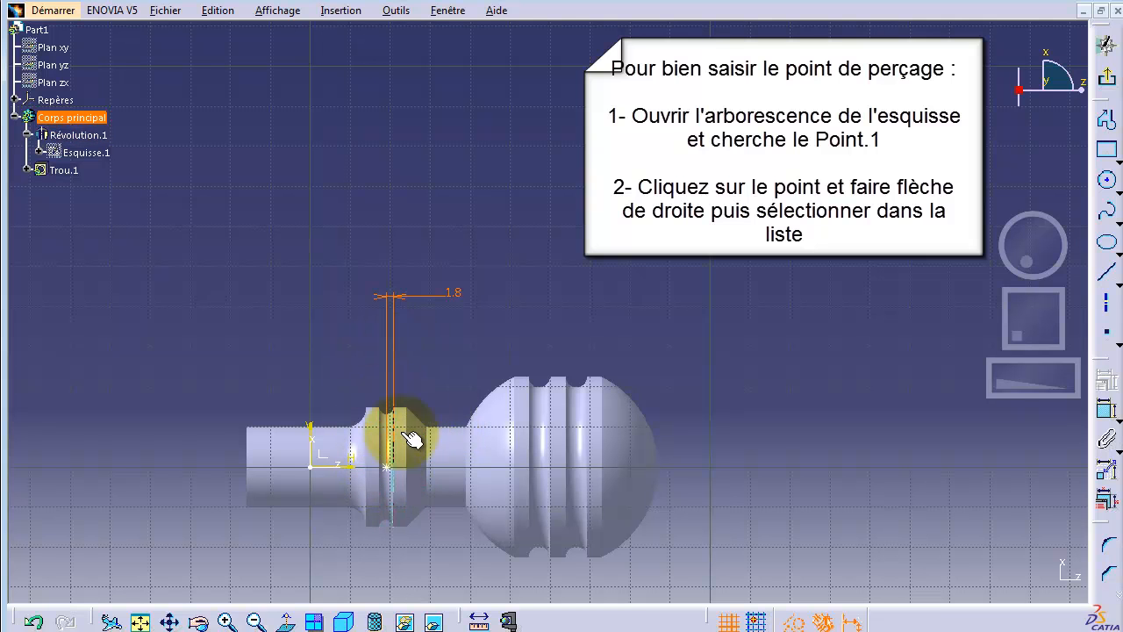
left_click(457, 313)
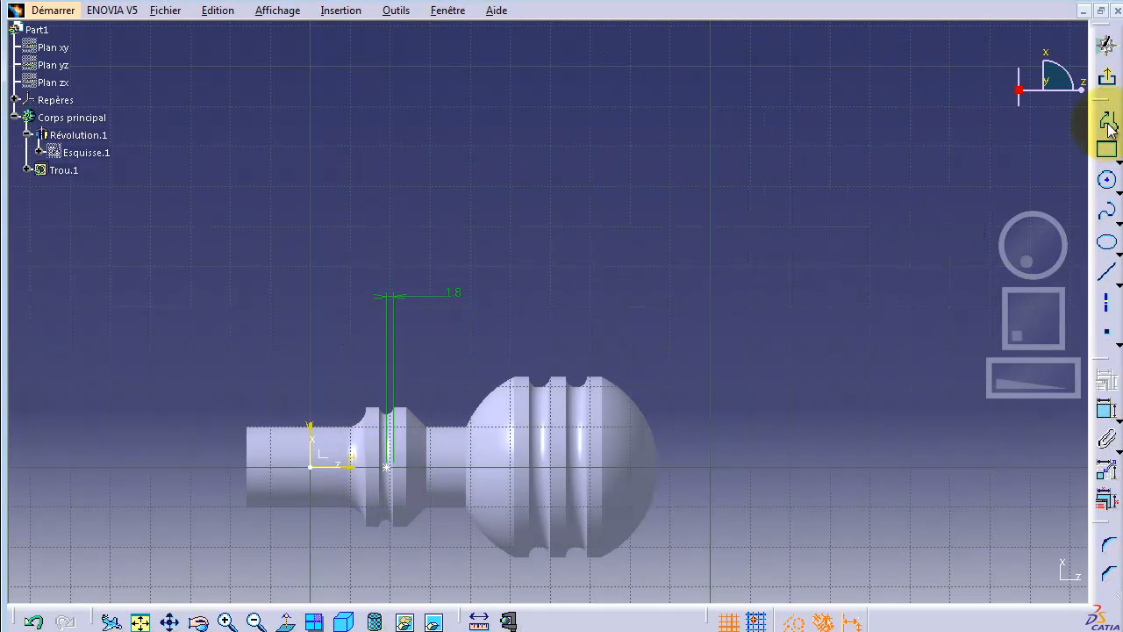
left_click(1107, 79)
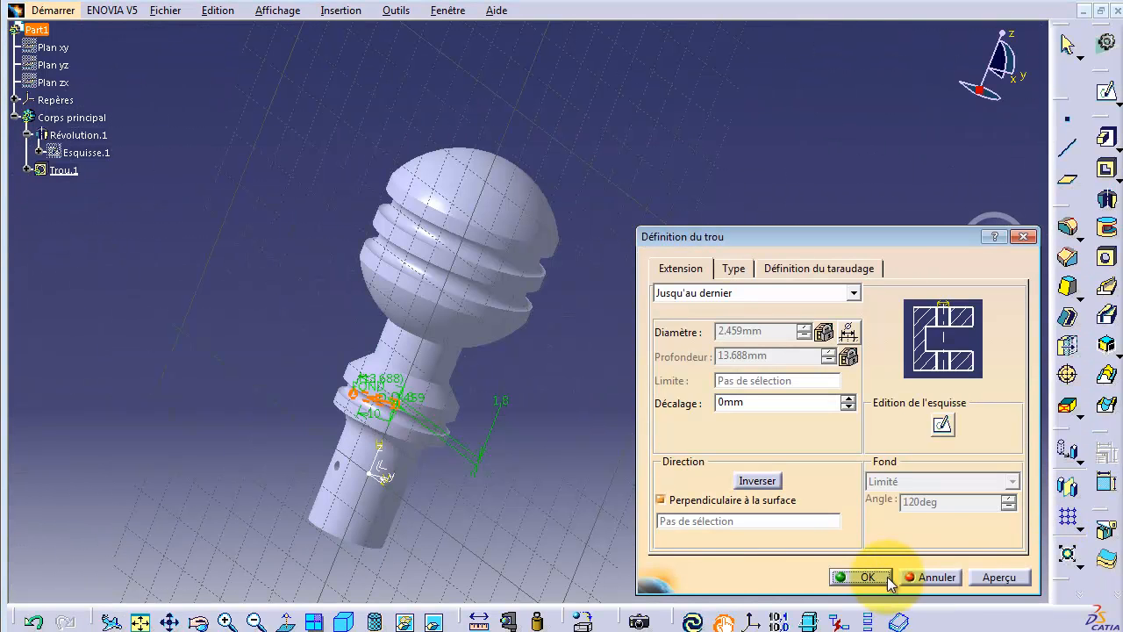
left_click(868, 576)
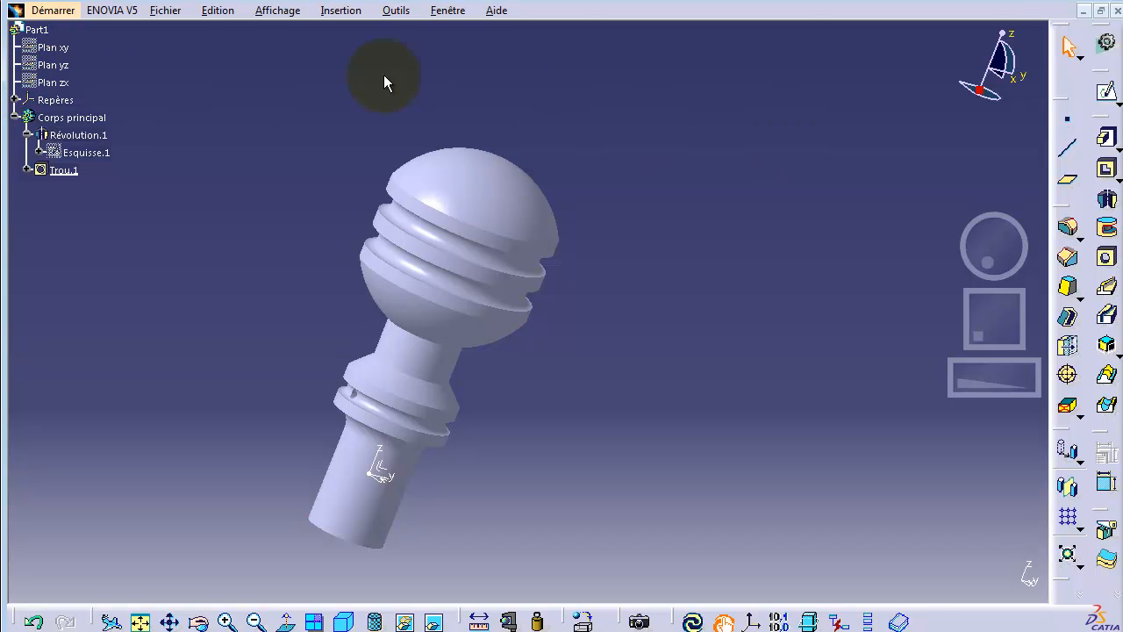
left_click(57, 47)
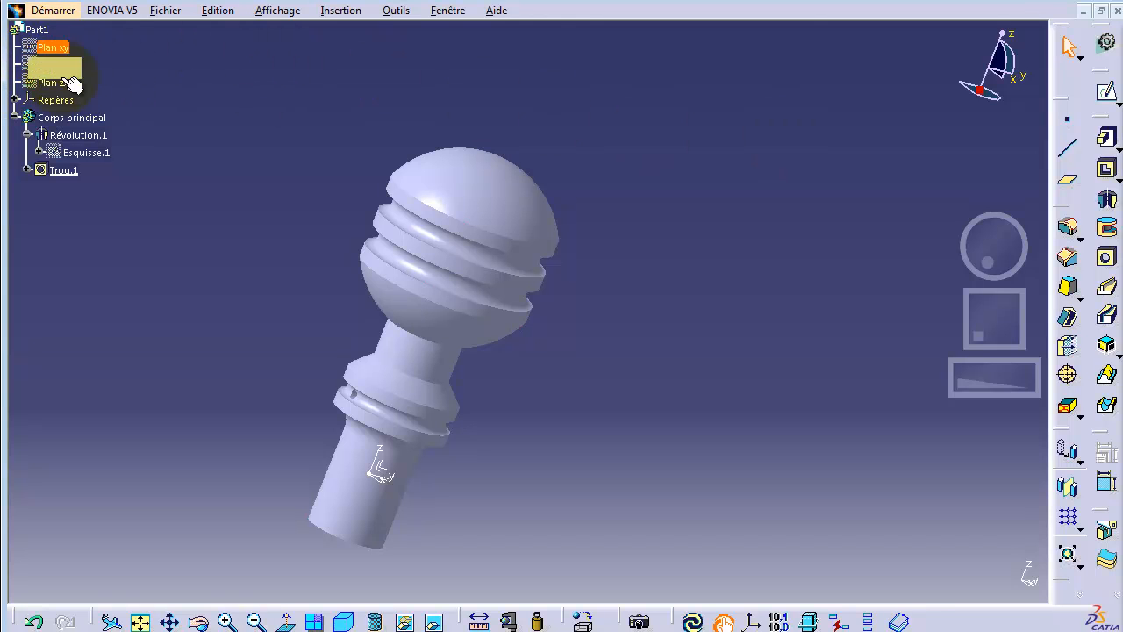
left_click(725, 460)
left_click(438, 243)
left_click(338, 579)
left_click(363, 378)
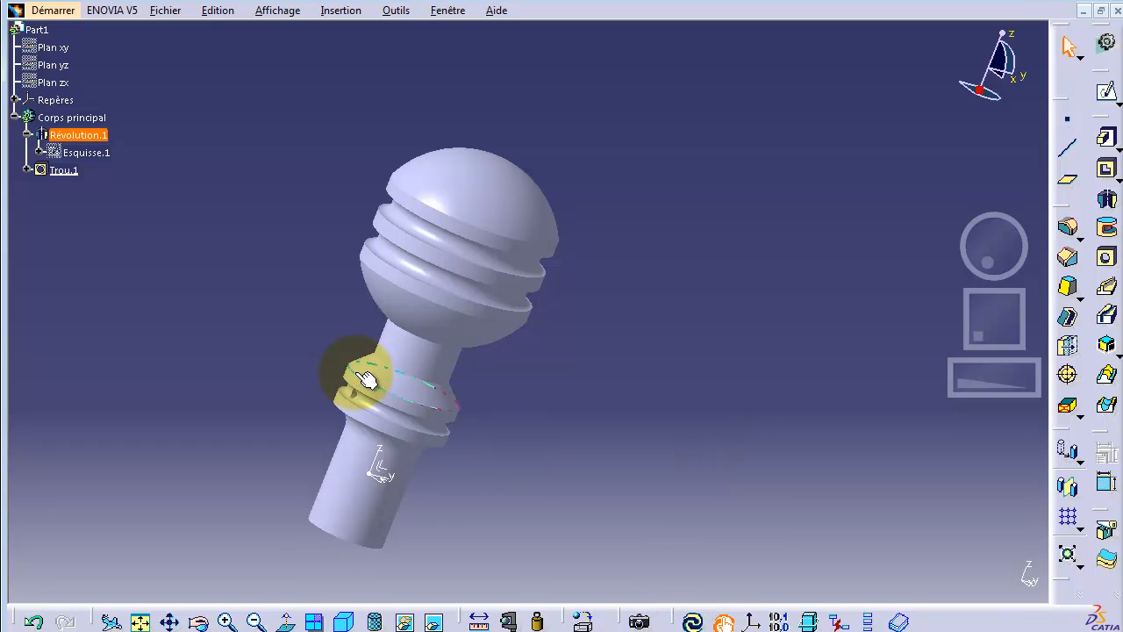
left_click(487, 579)
Update the part and apply the Aluminium metal material to the main body
left_click(692, 621)
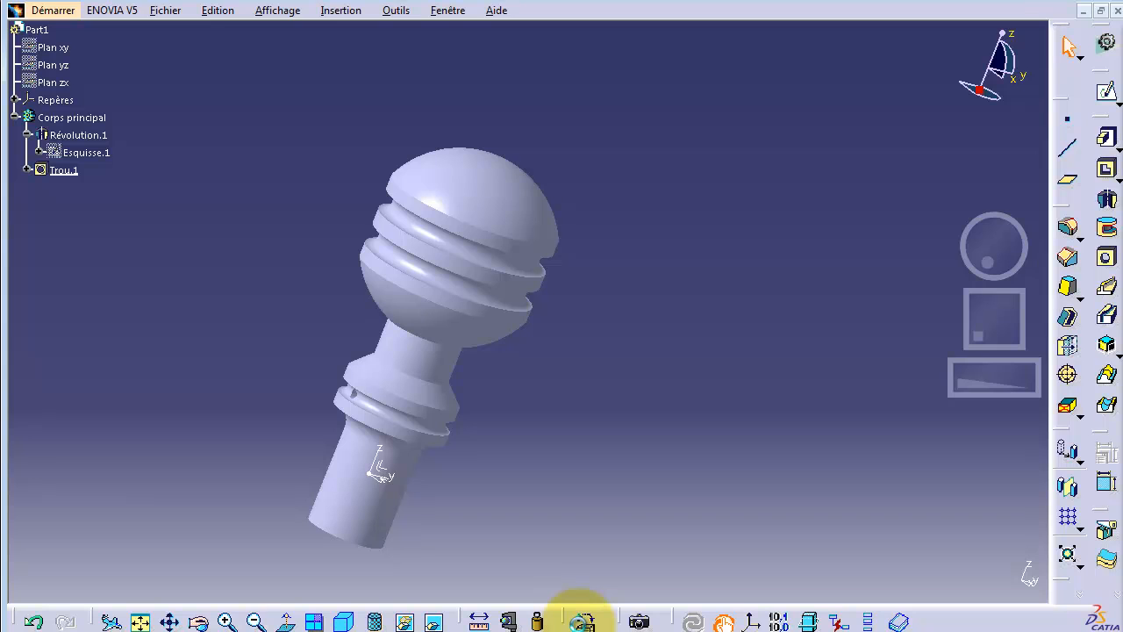
left_click(580, 622)
left_click(55, 117)
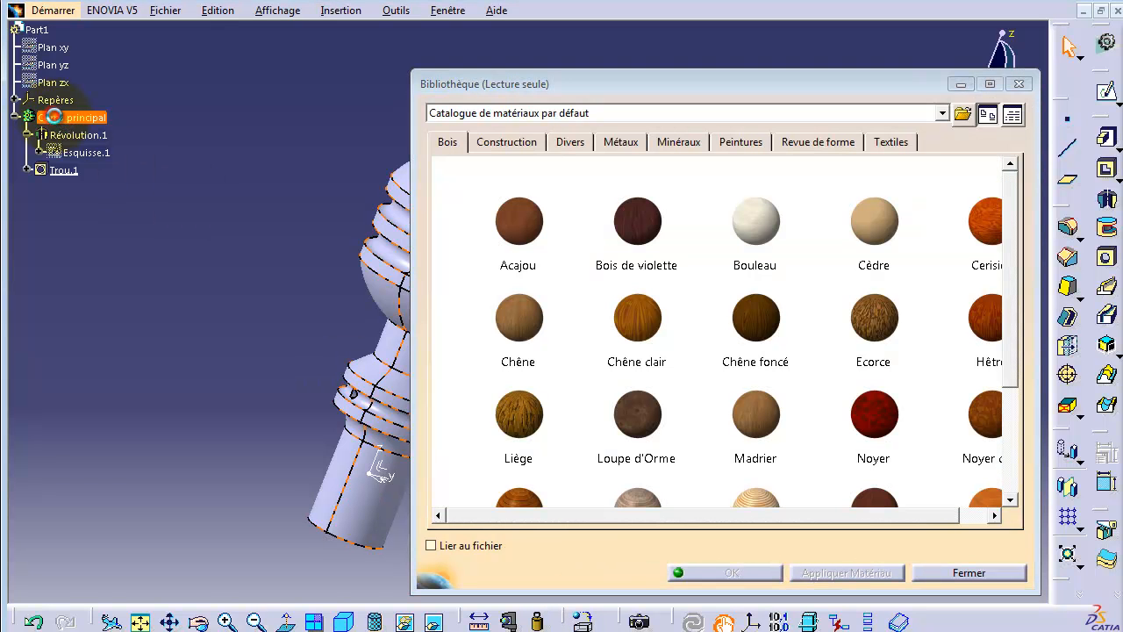
left_click(622, 141)
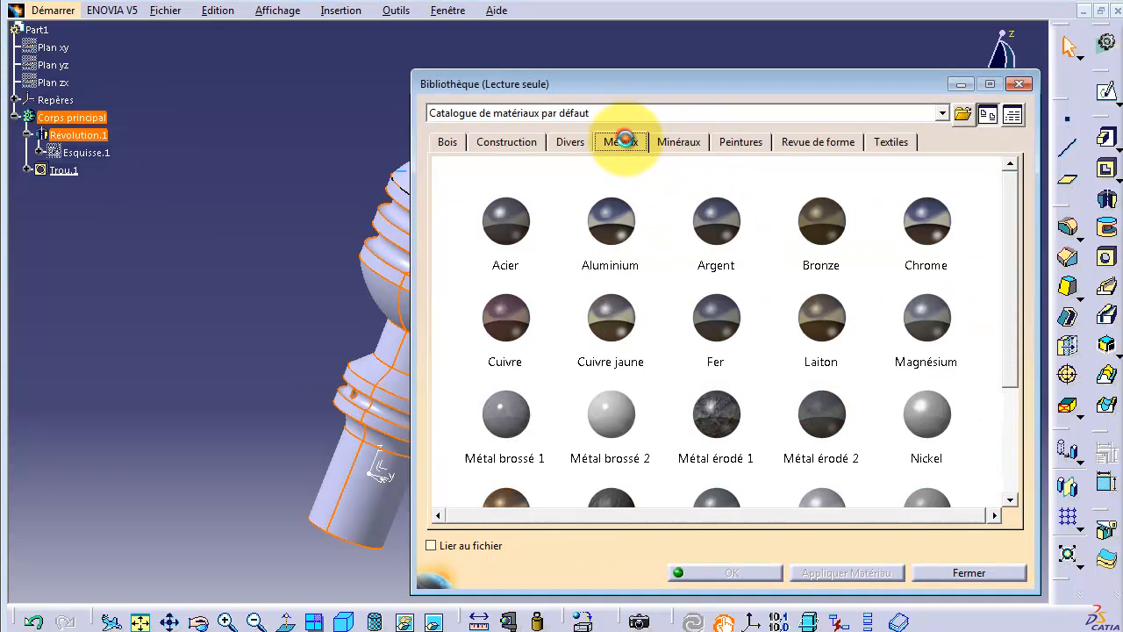
left_click(635, 230)
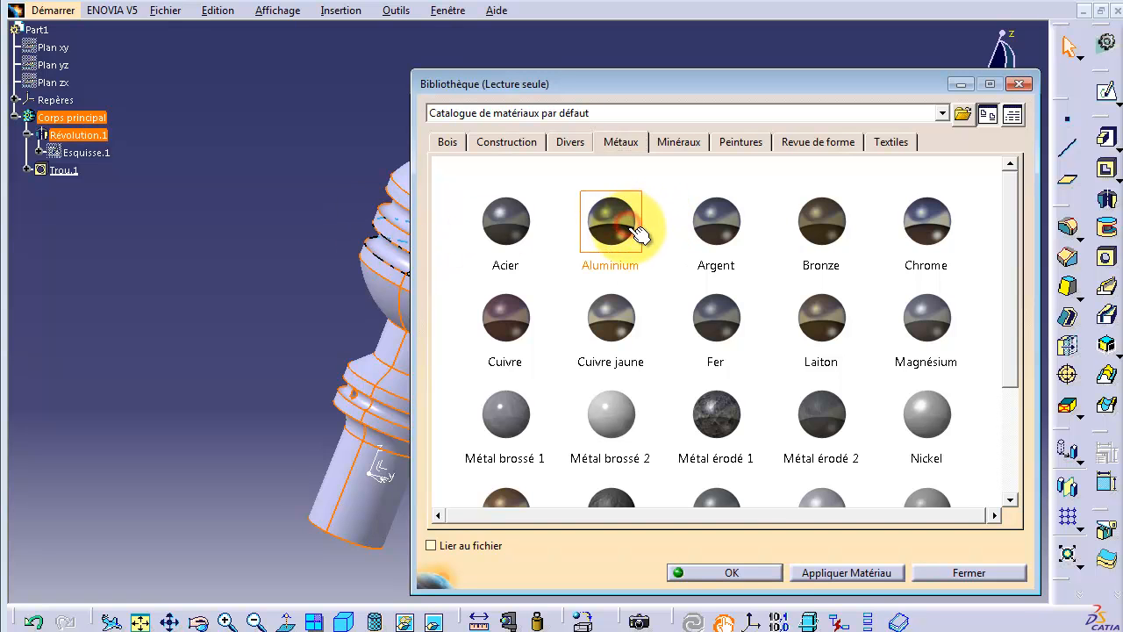
left_click(847, 572)
left_click(743, 575)
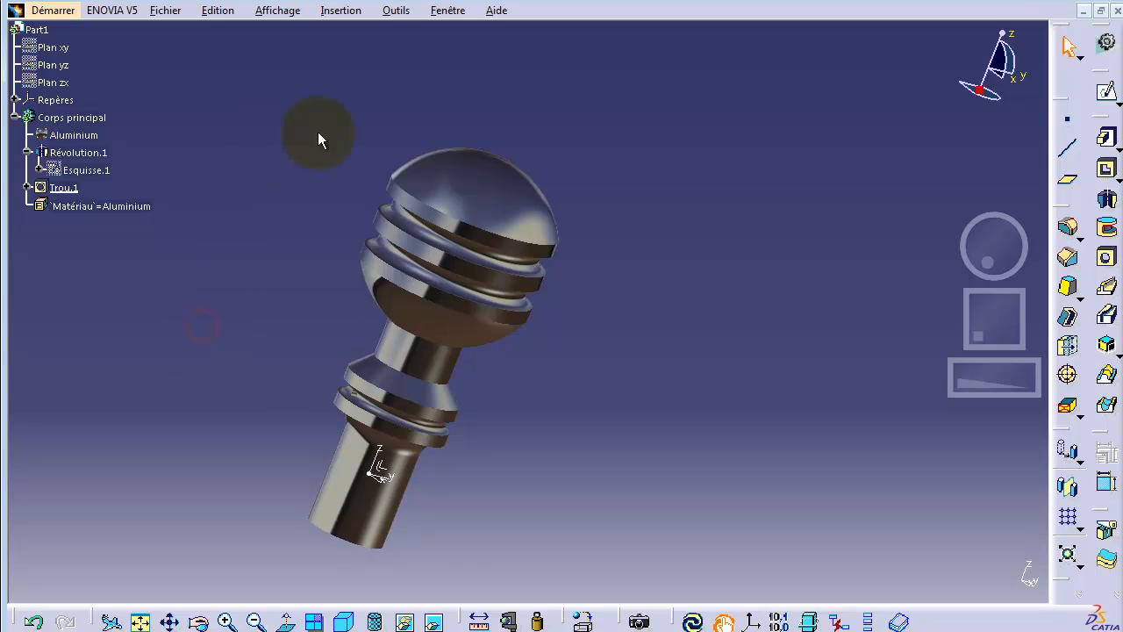
Compare the shaded-with-edges and material display modes, and leave the knob shaded with edges
left_click(386, 626)
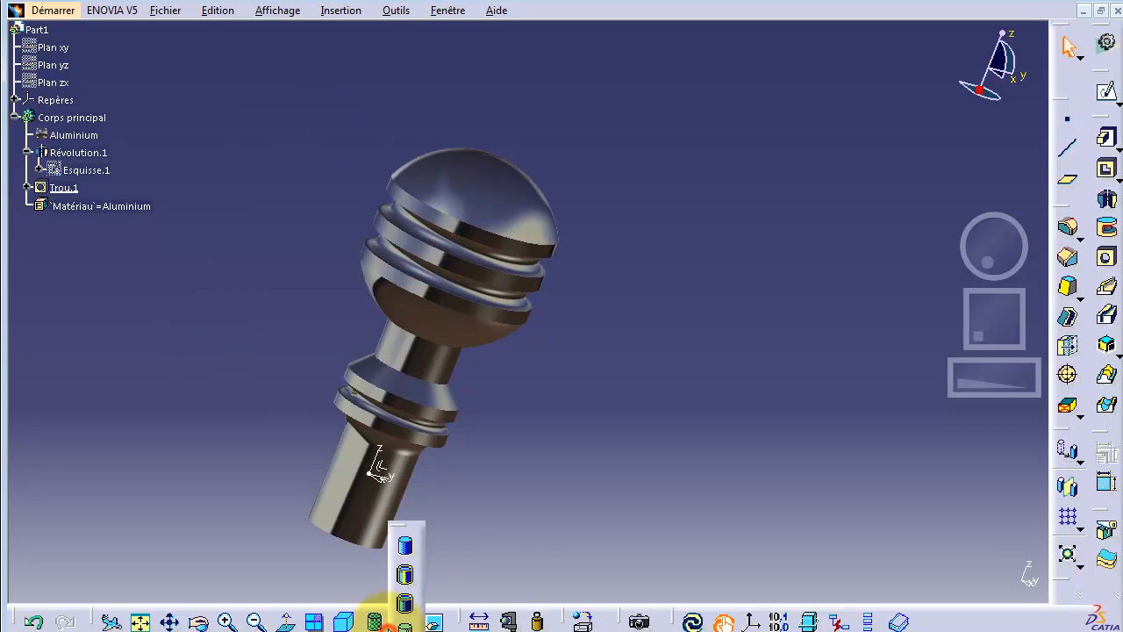
left_click(404, 584)
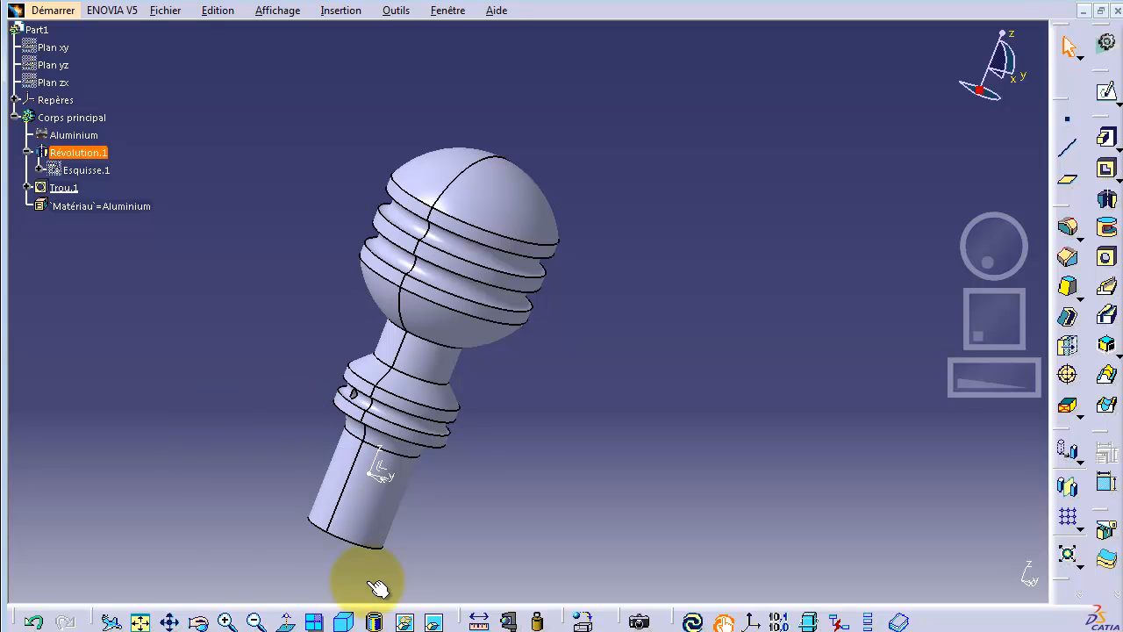
left_click(386, 623)
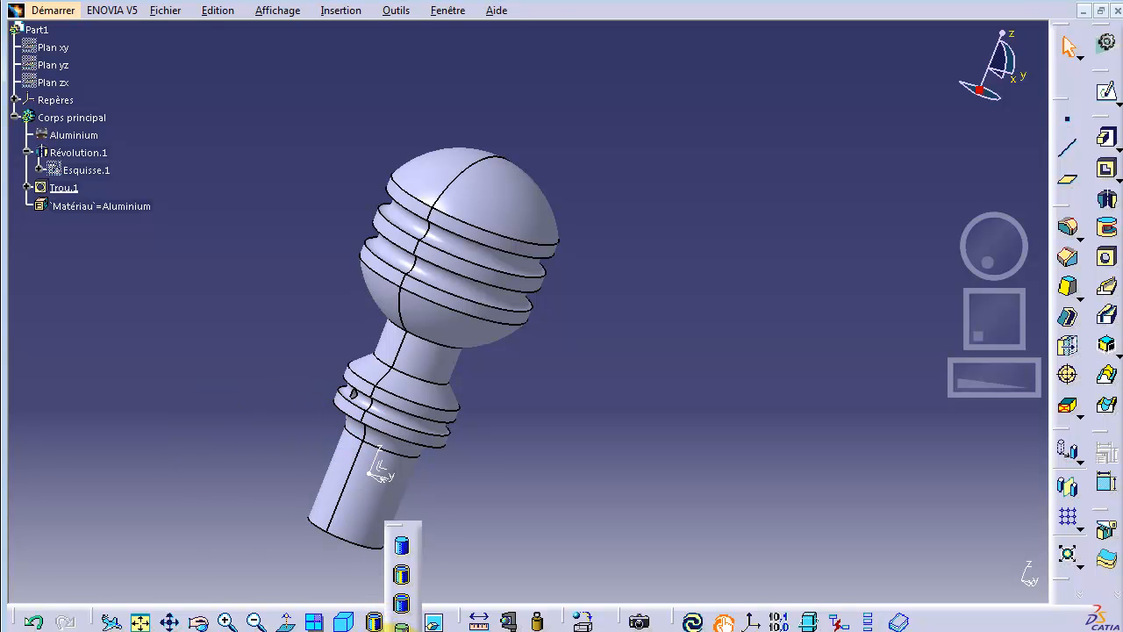
left_click(401, 625)
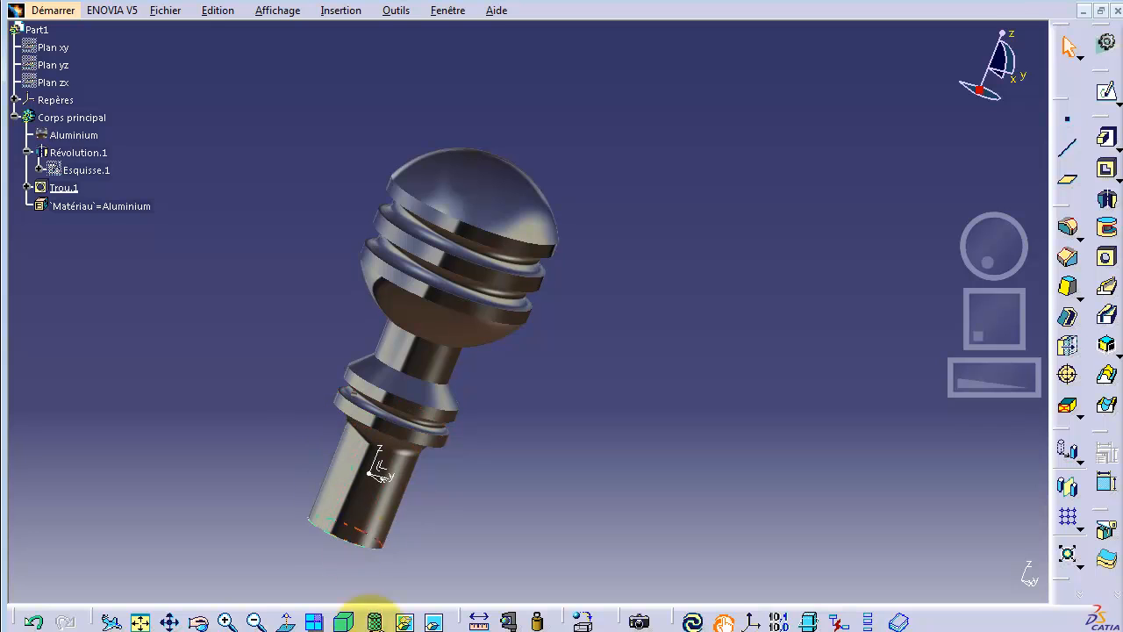
left_click(402, 622)
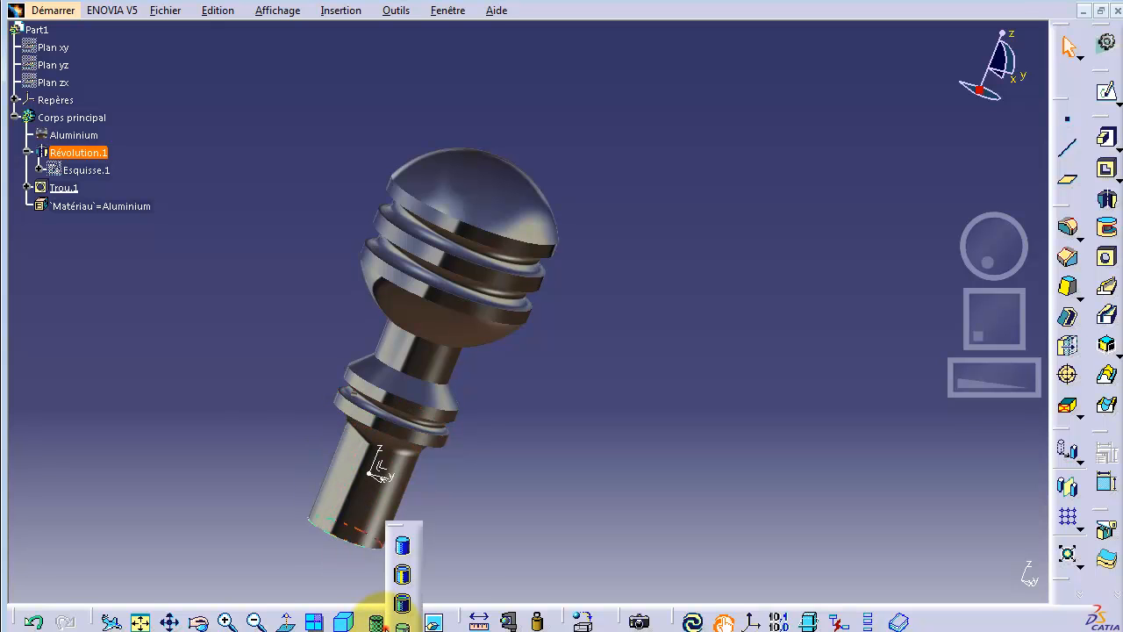
left_click(402, 580)
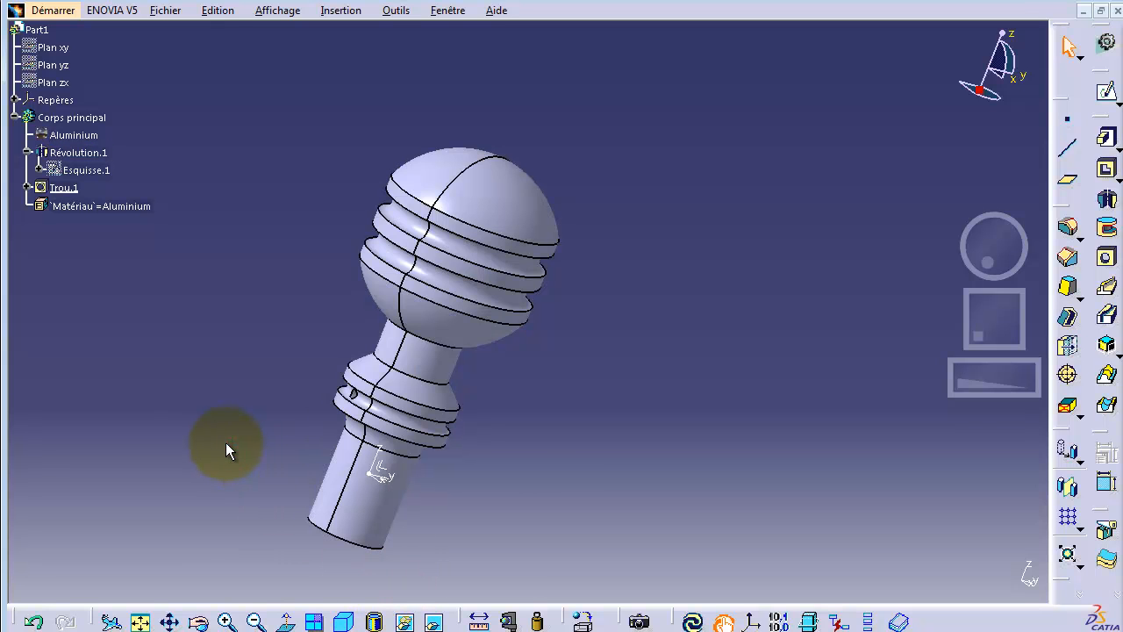
Measure the inertia of the main body, check its mass and close the measurement
left_click(72, 126)
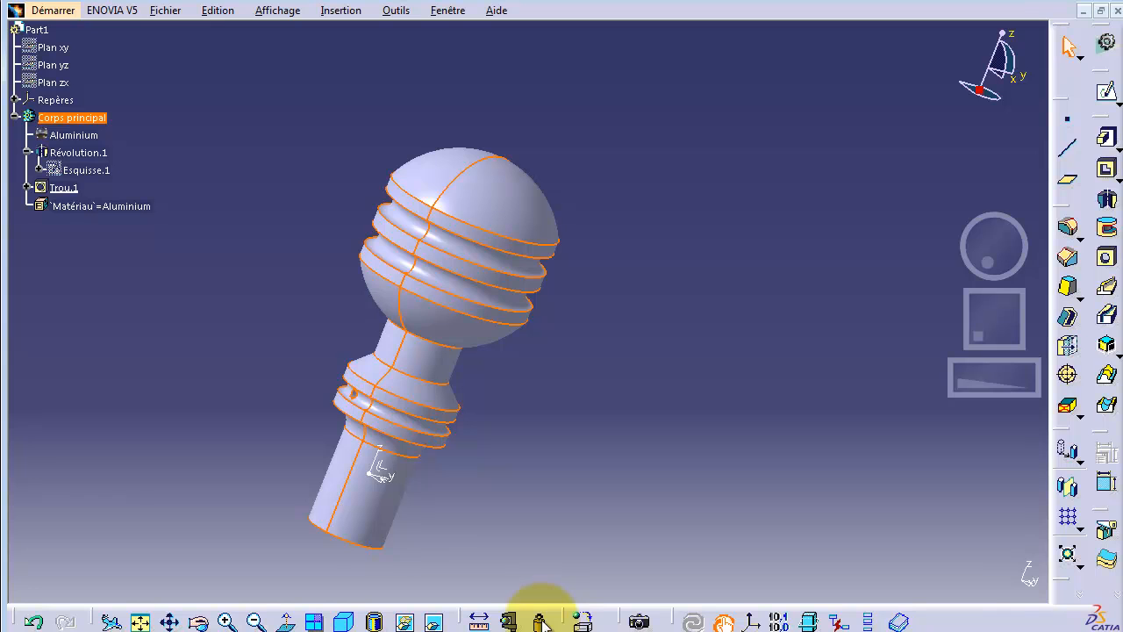
left_click(541, 620)
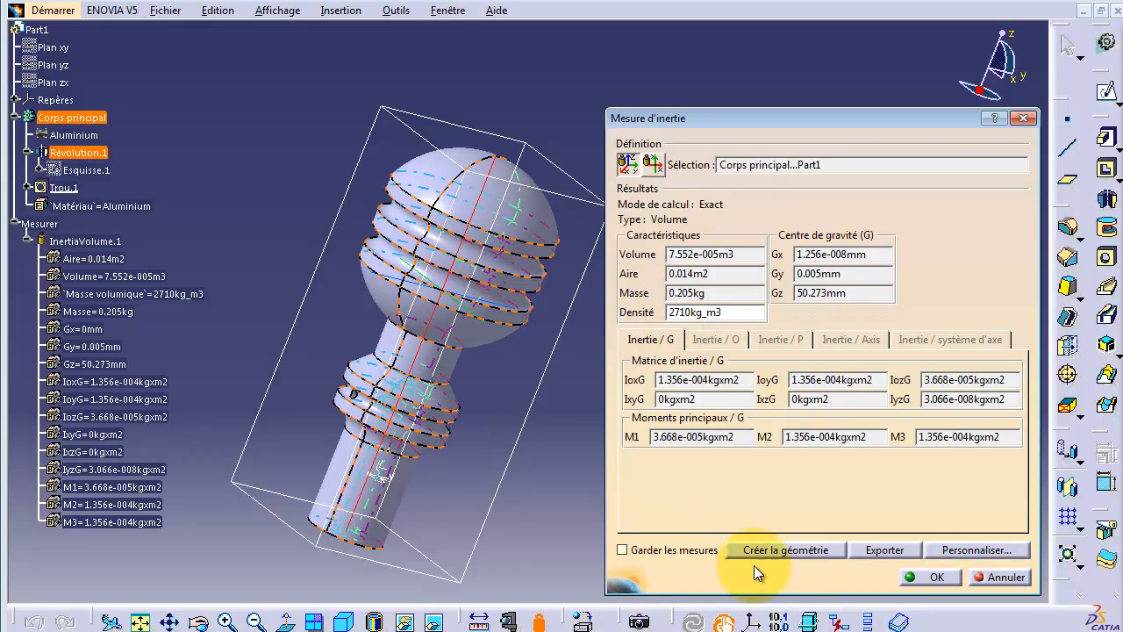
double_click(684, 294)
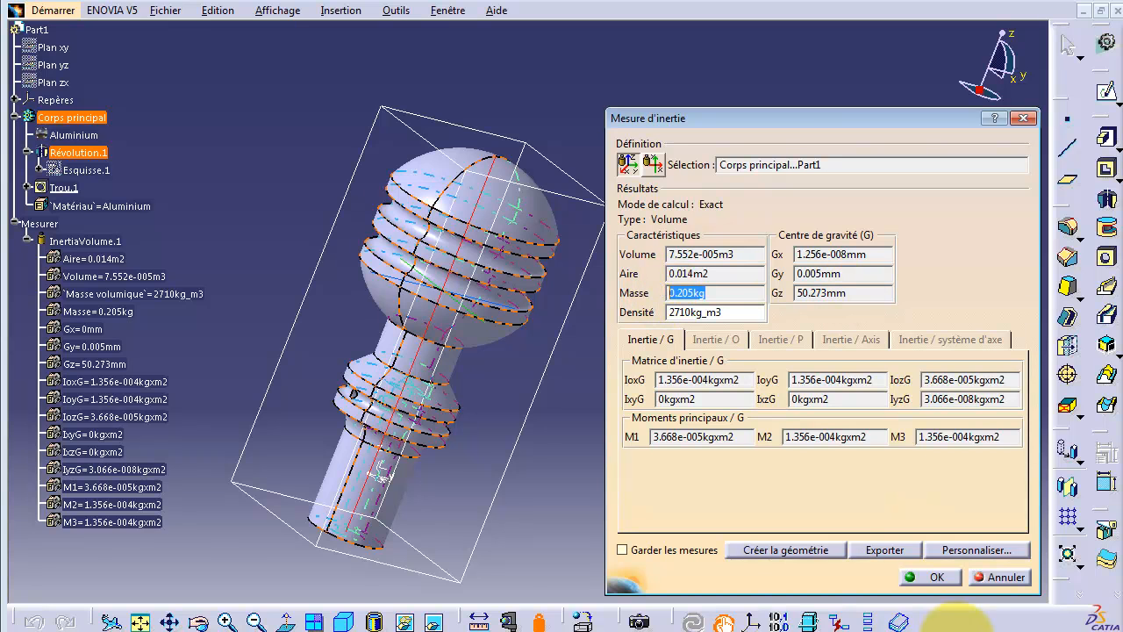
left_click(932, 577)
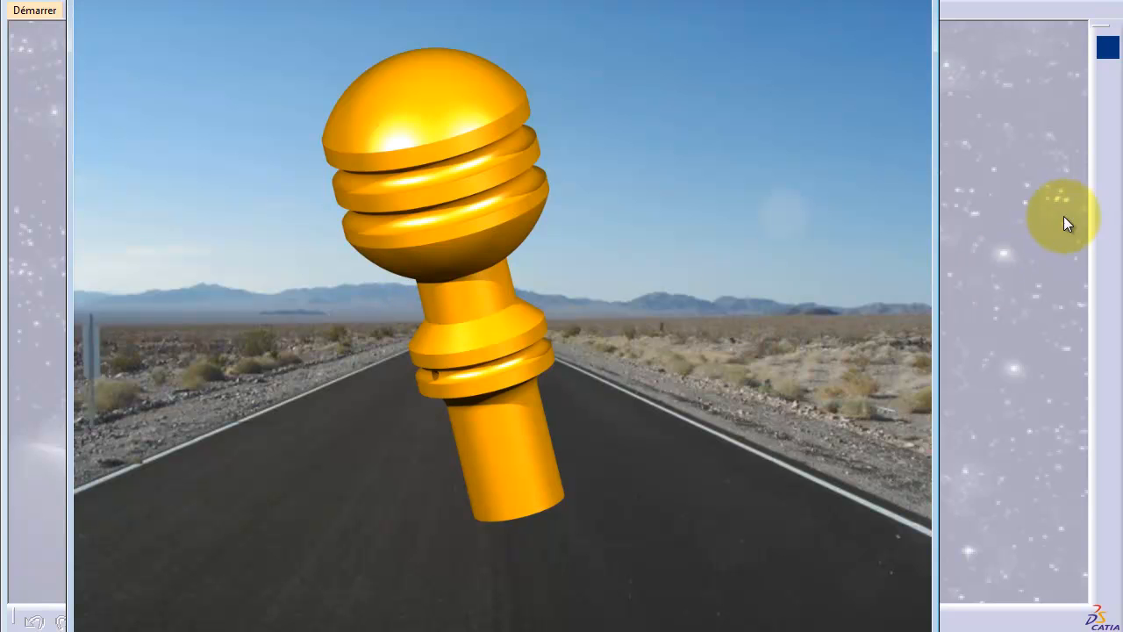
Return from the rendered knob image to the empty CATIA window
left_click(1025, 198)
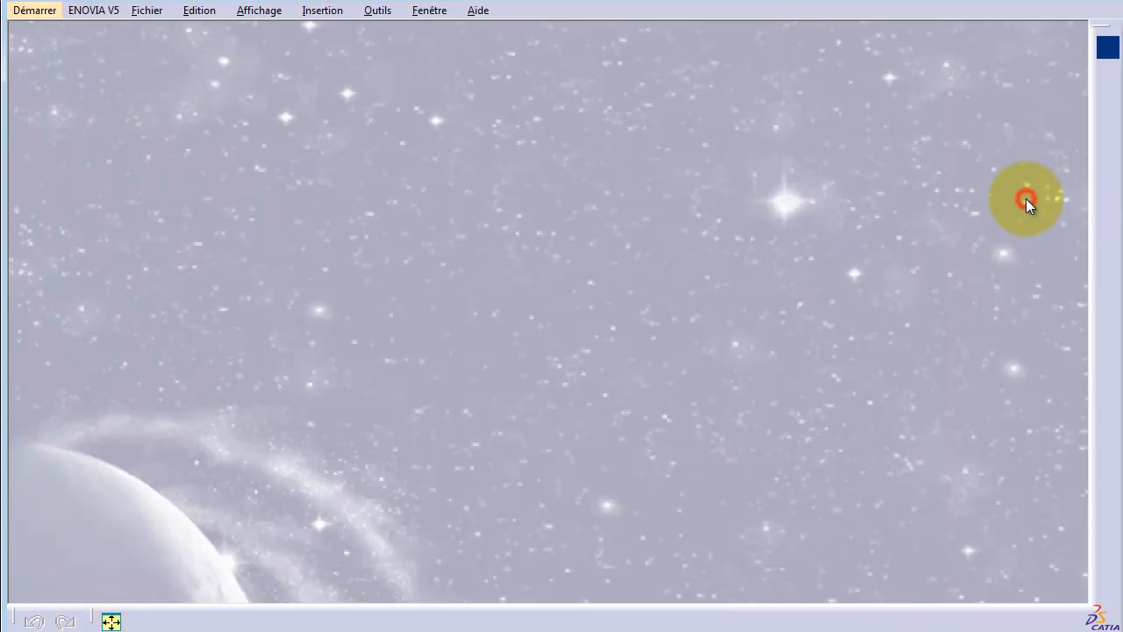